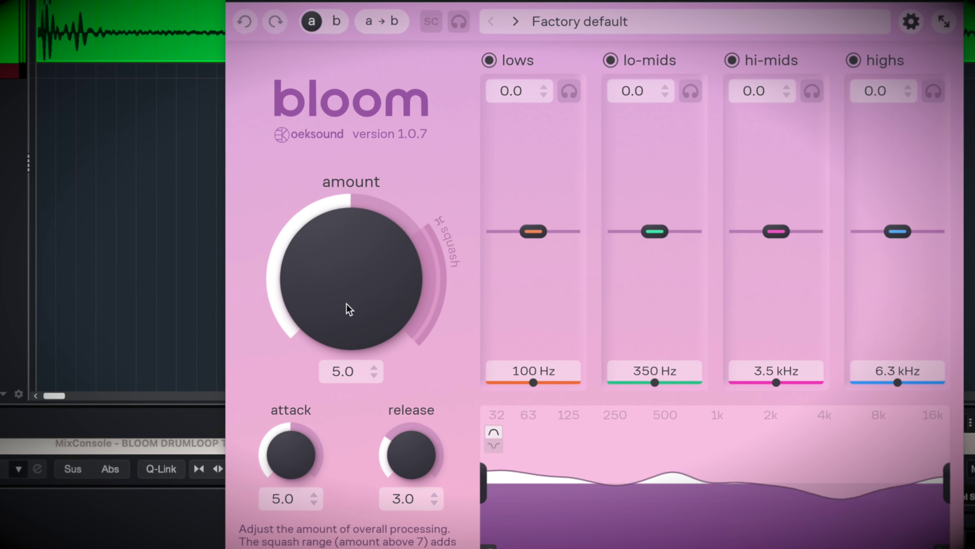
Step: Raise the overall processing amount to 7.1 and compare the drum loop with processing bypassed and active
left_click_drag(344, 302, 352, 200)
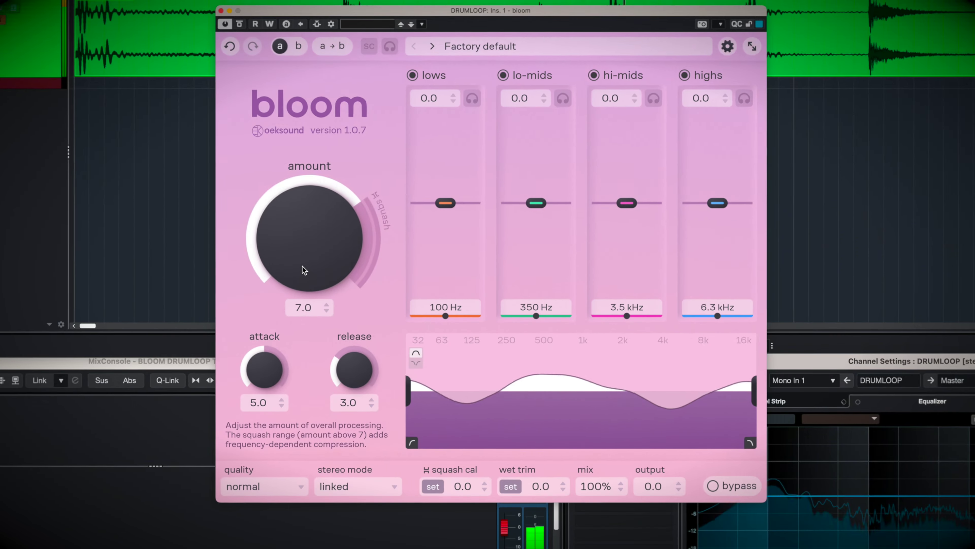
scroll(330, 308, "up", 1)
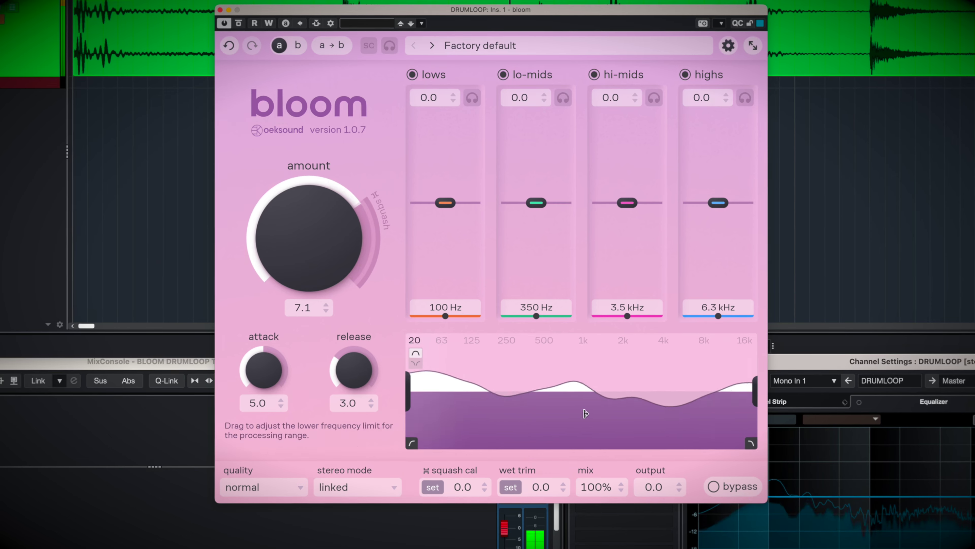
left_click(735, 491)
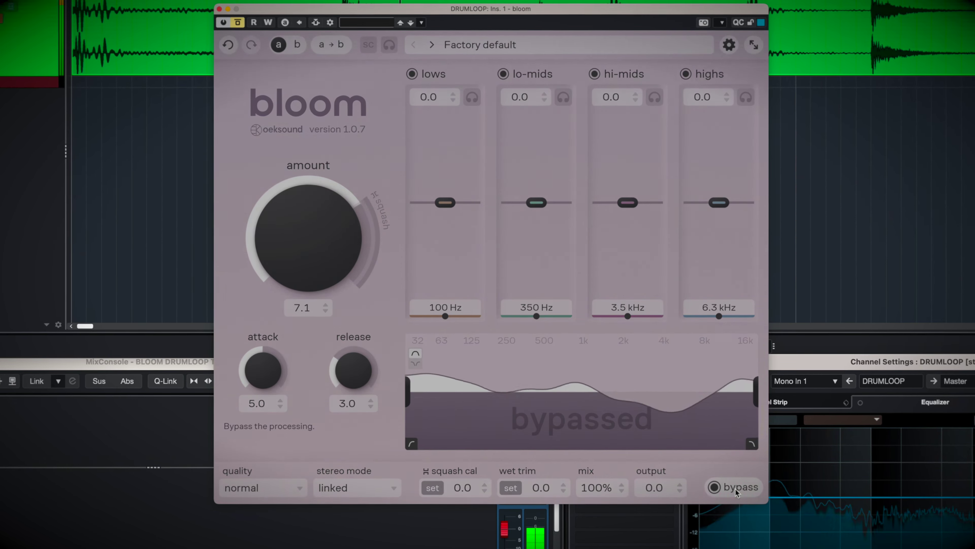
left_click(735, 490)
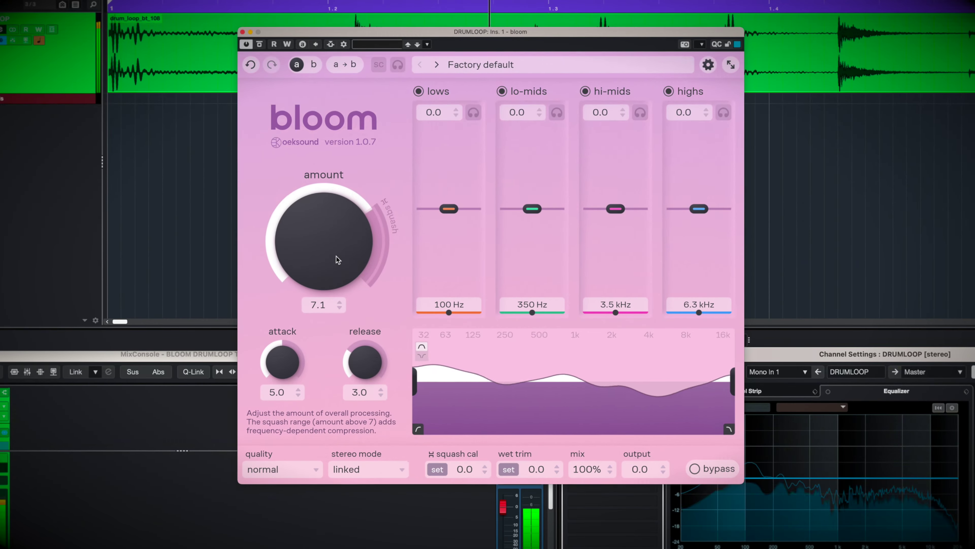
Step: Set the processing amount to 7.9, inside the squash range, and compare it against the bypassed signal
left_click_drag(330, 278, 339, 215)
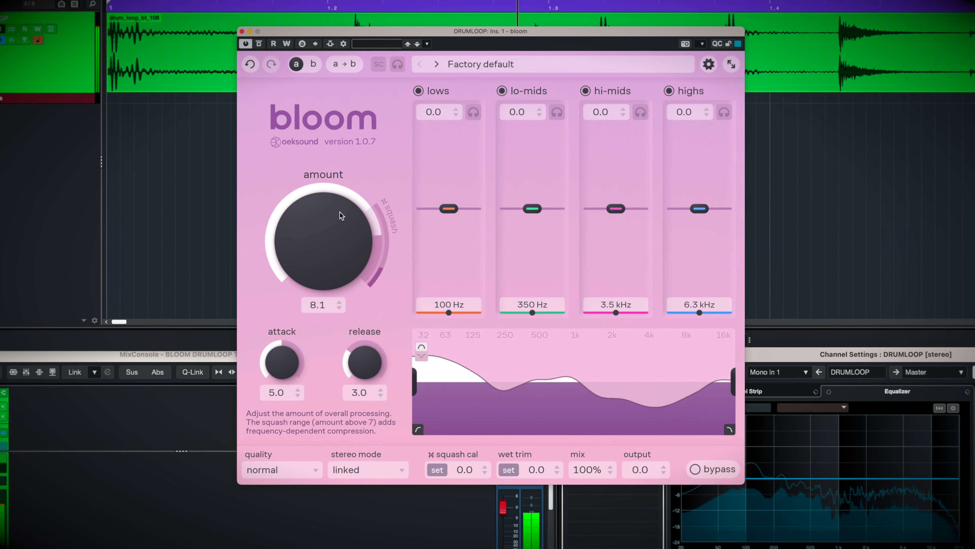
mouse_move(340, 211)
left_mouse_down()
mouse_move(341, 202)
mouse_move(339, 220)
left_mouse_up()
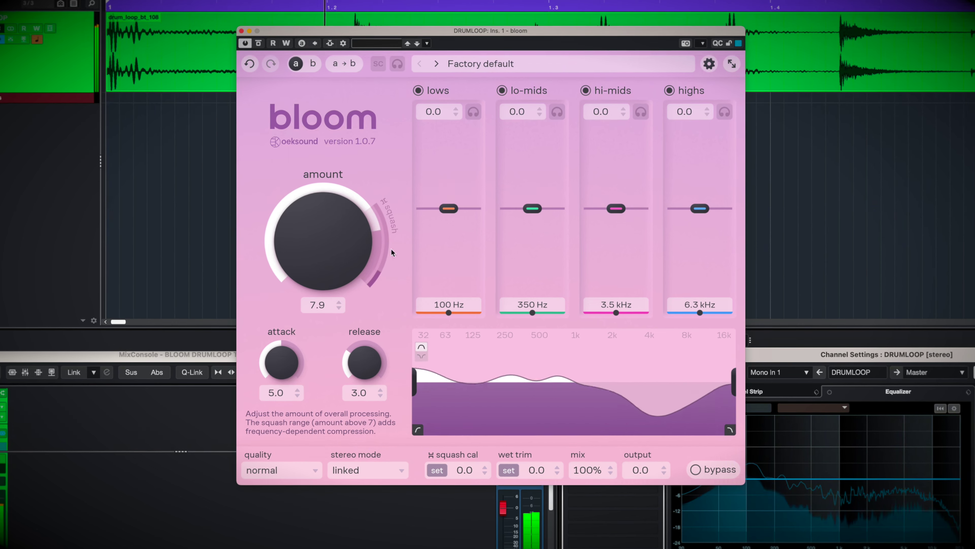
left_click(722, 470)
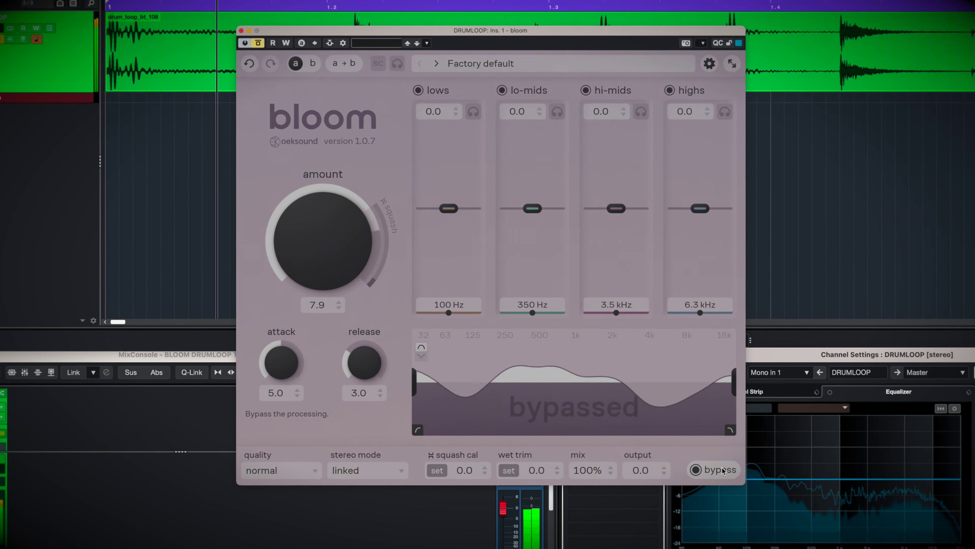
left_click(722, 470)
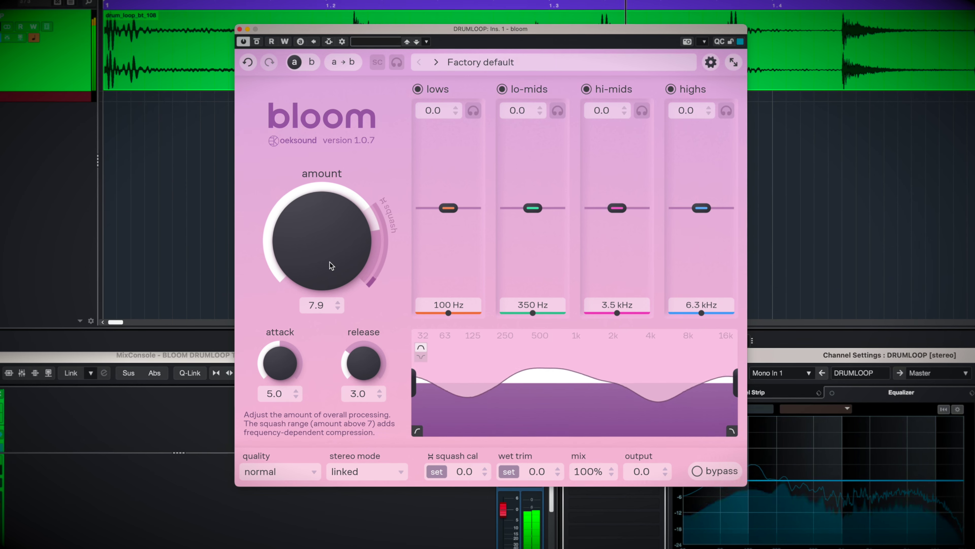
Step: Raise the amount to 10.0 and automatically match the squash calibration and wet trim to the current signal level
left_click_drag(331, 264, 354, 161)
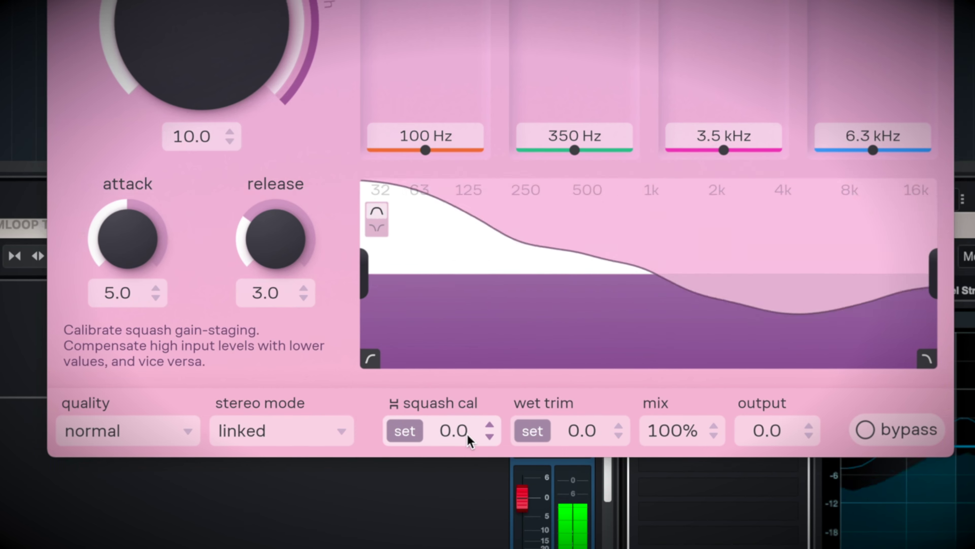
left_click(405, 432)
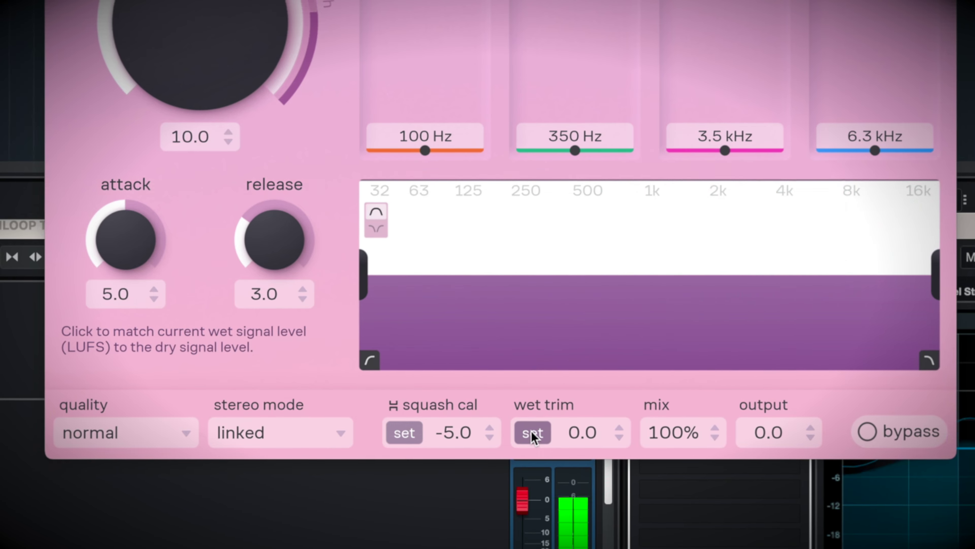
left_click(532, 434)
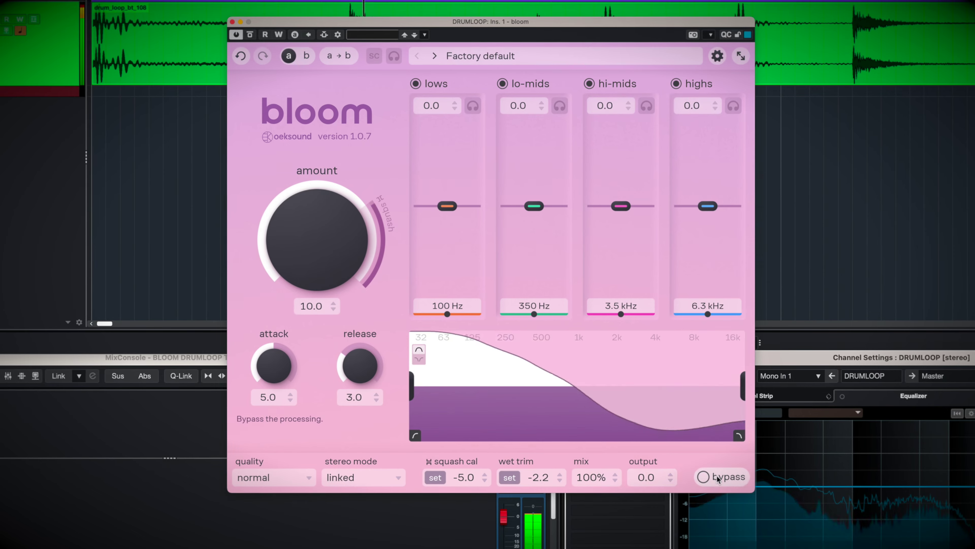
Step: Compare the squashed drum loop with the bypassed signal, keeping the wet/dry mix at 100%
left_click(883, 435)
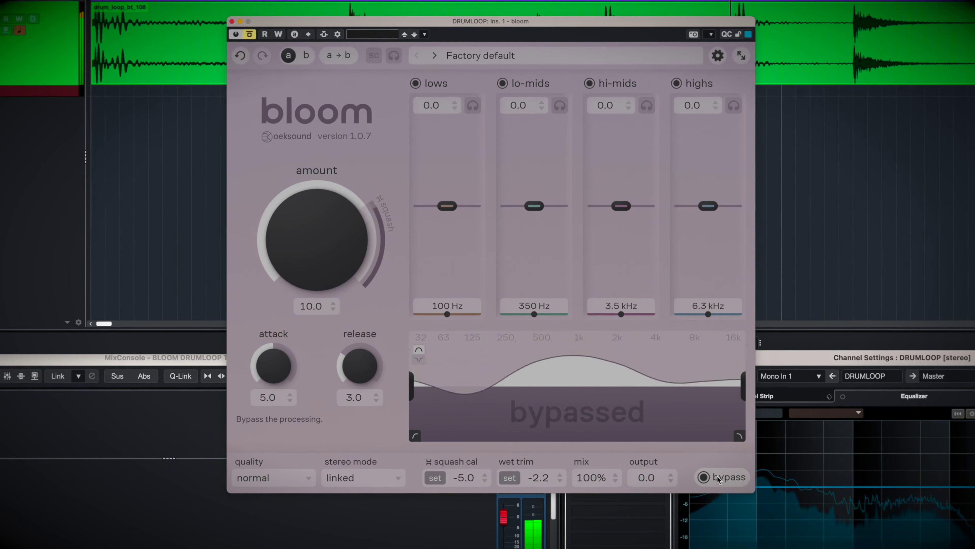
left_click(718, 479)
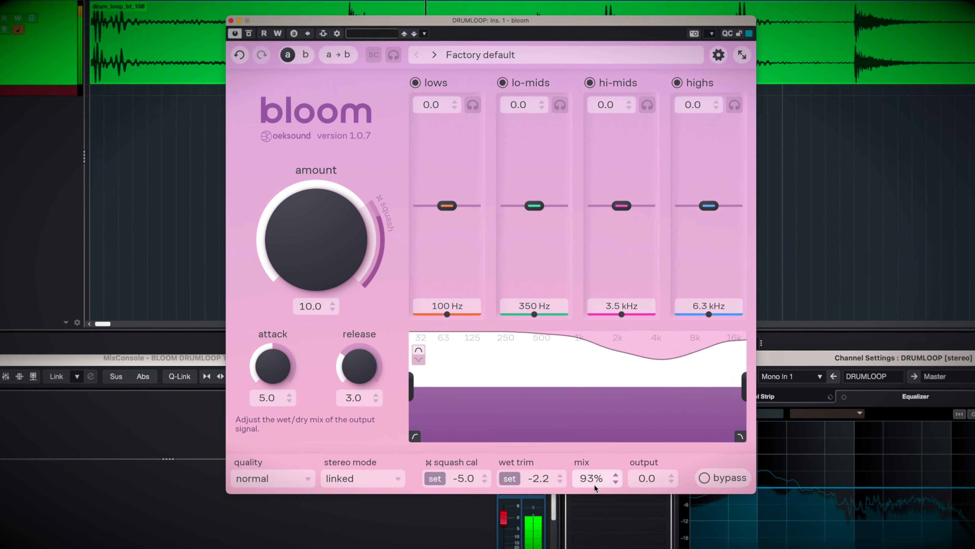
left_click_drag(594, 488, 611, 465)
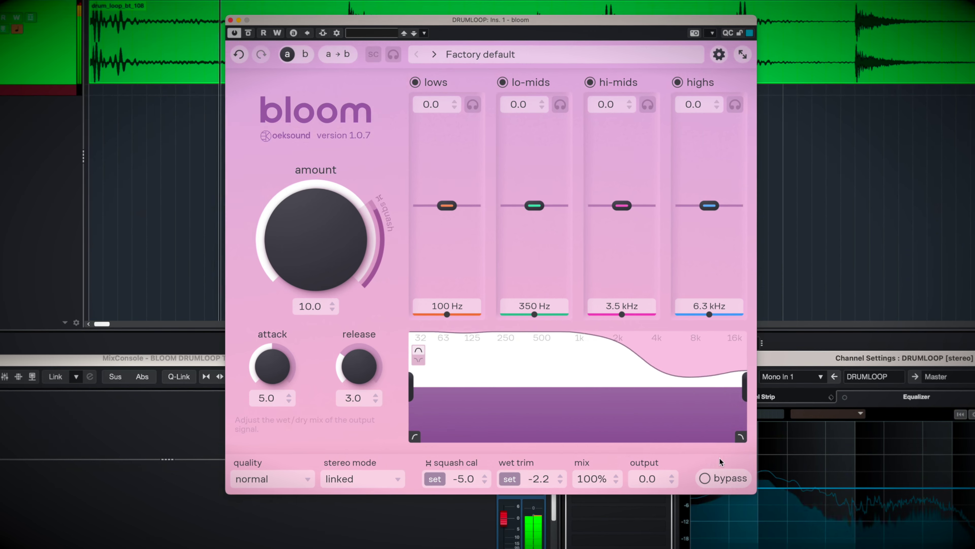
left_click(721, 478)
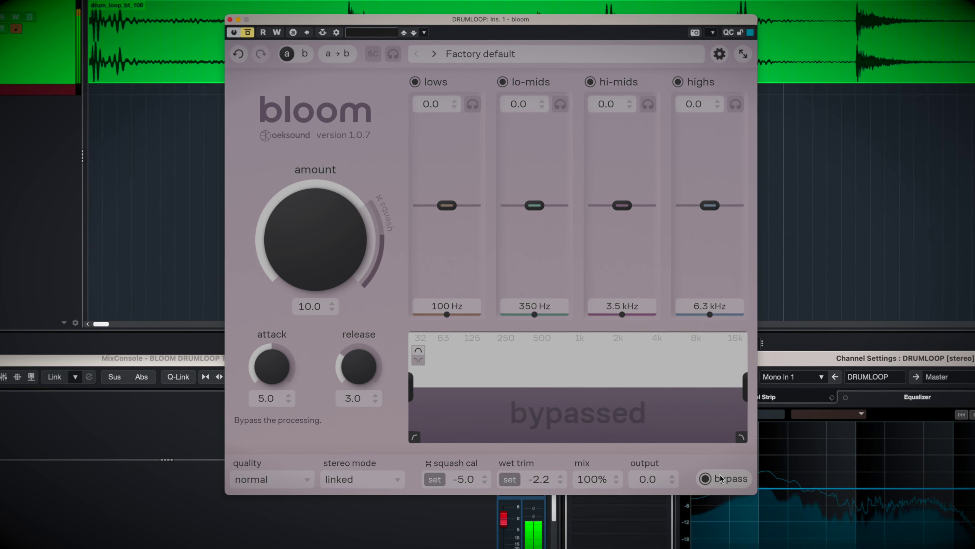
left_click(720, 478)
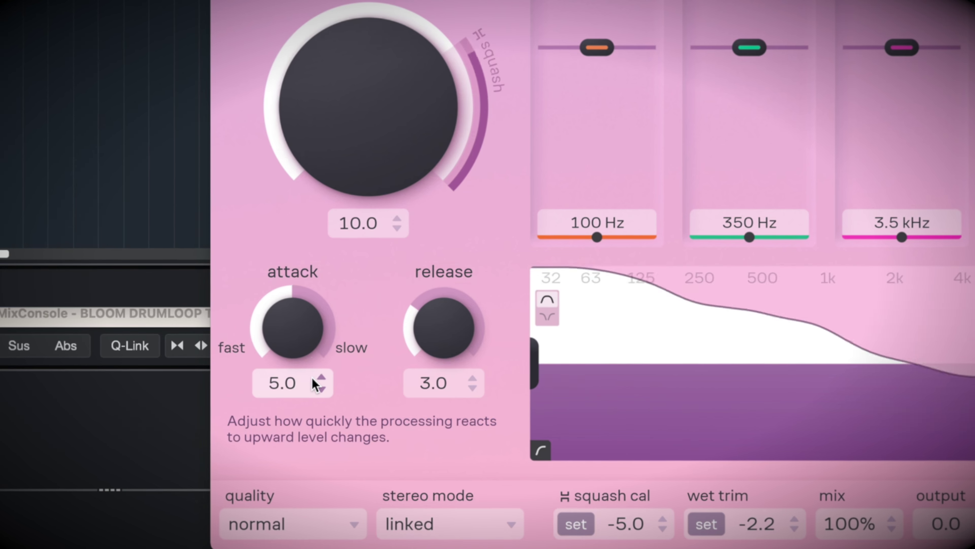
Step: Try a slower response with the attack at 7.0 and the release at 6.7
scroll(312, 377, "down", 1)
left_click_drag(305, 379, 306, 330)
left_click_drag(451, 326, 469, 264)
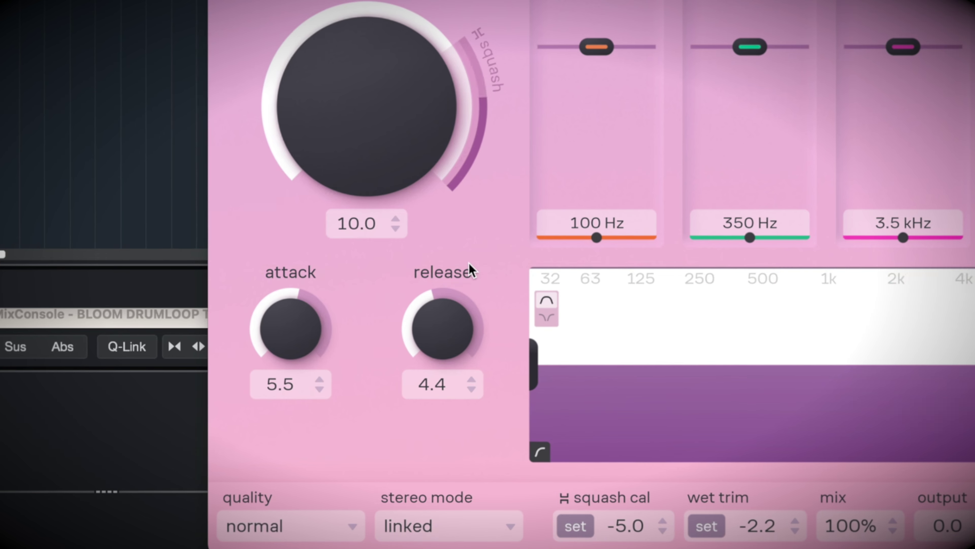
scroll(467, 264, "up", 10)
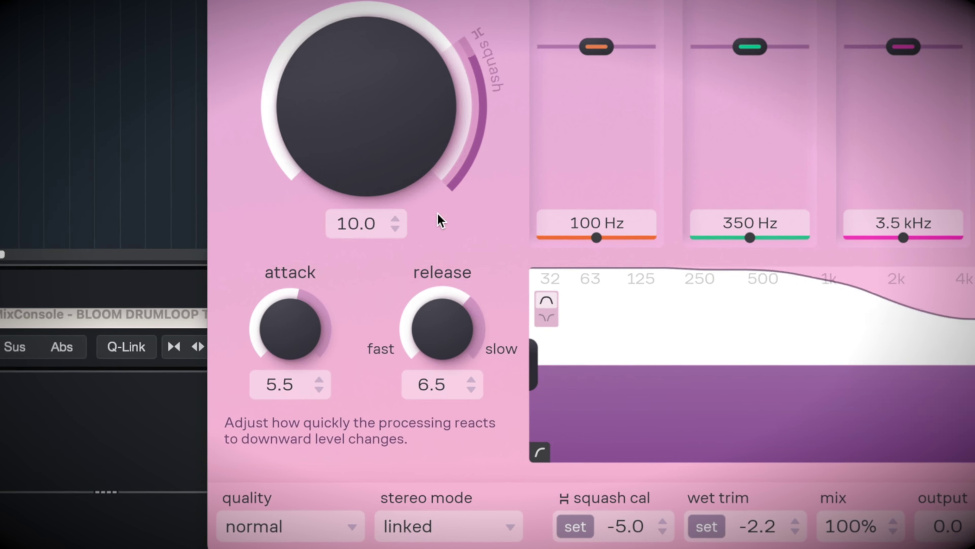
scroll(314, 284, "up", 5)
scroll(316, 284, "up", 3)
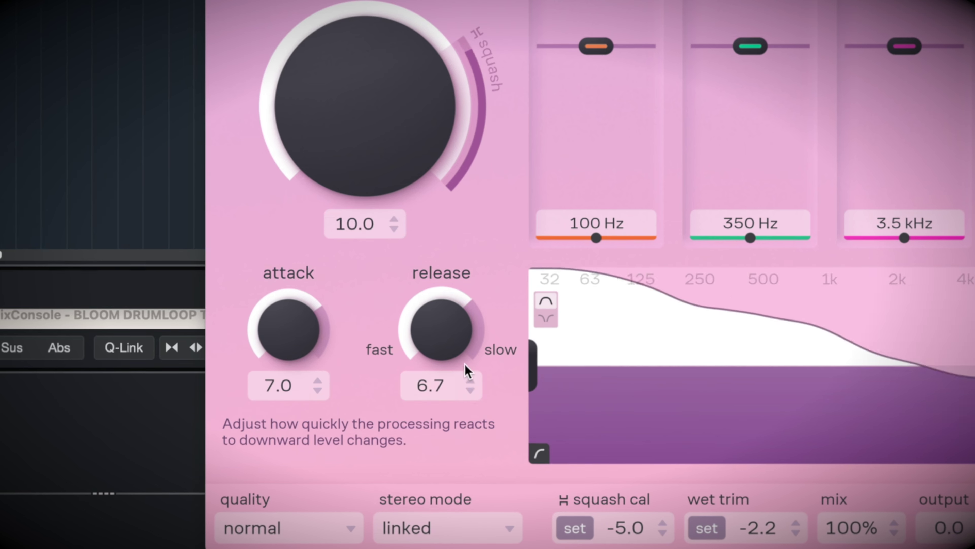
Step: Set both the attack and the release to their fastest value, 0.0
left_click_drag(461, 387, 389, 372)
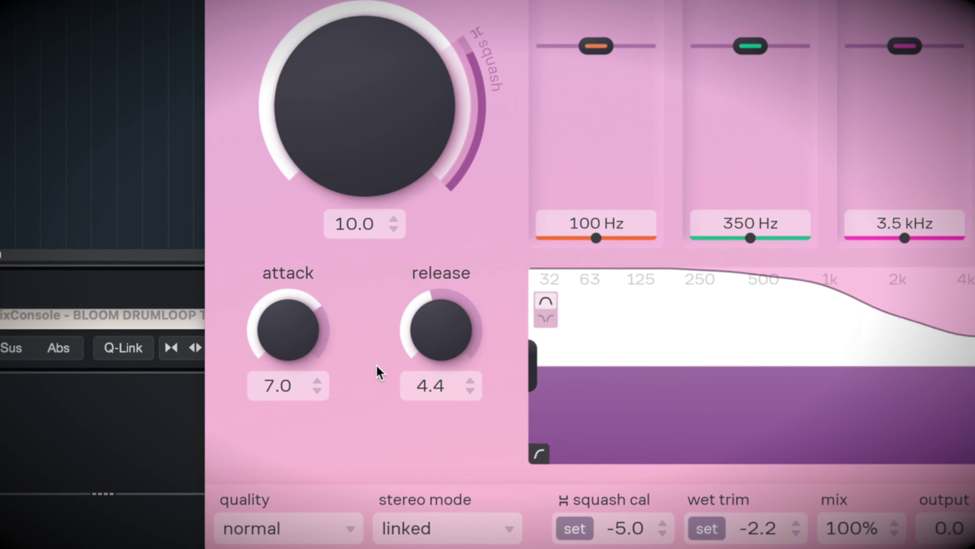
left_click_drag(311, 338, 301, 507)
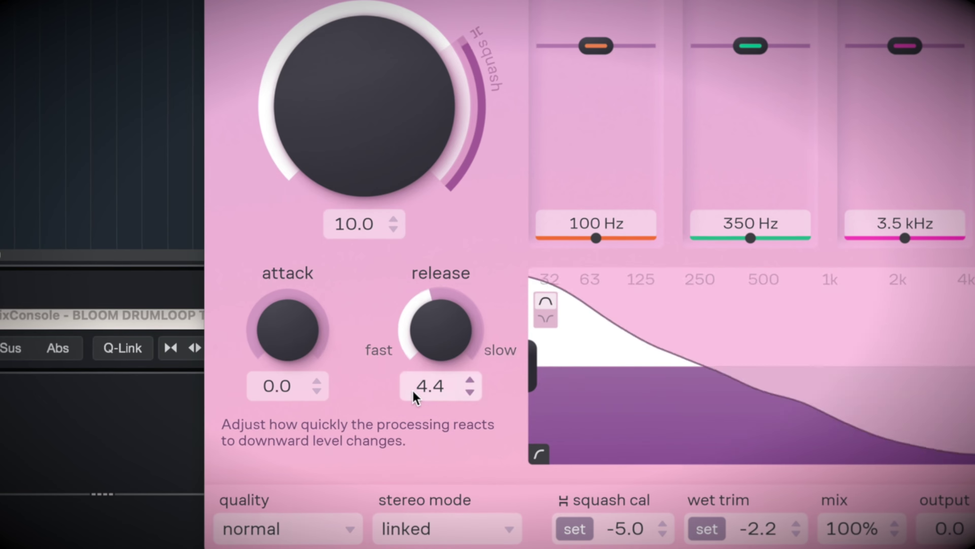
left_click_drag(435, 349, 446, 509)
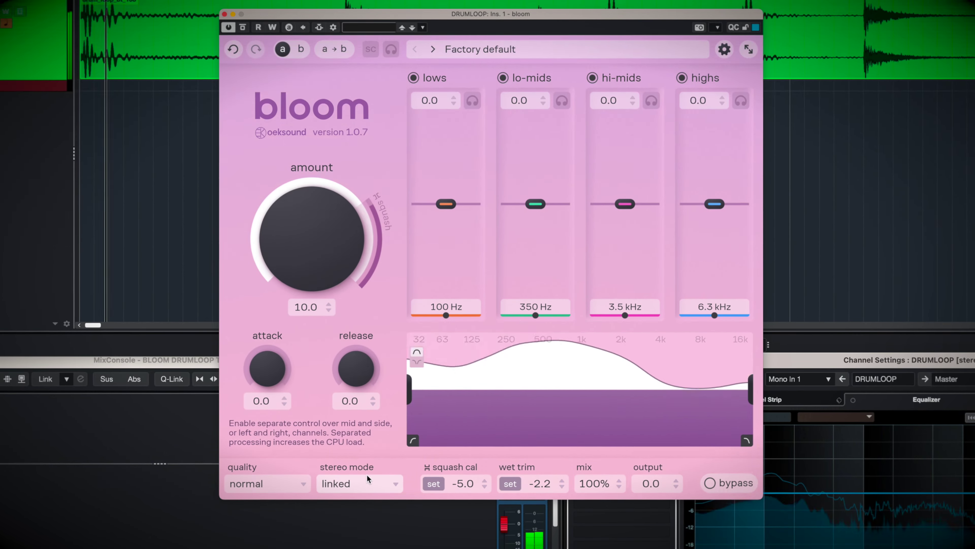
Step: Recalibrate the squash level and wet trim for the fast attack and release, and compare the result with bypass
left_click(434, 484)
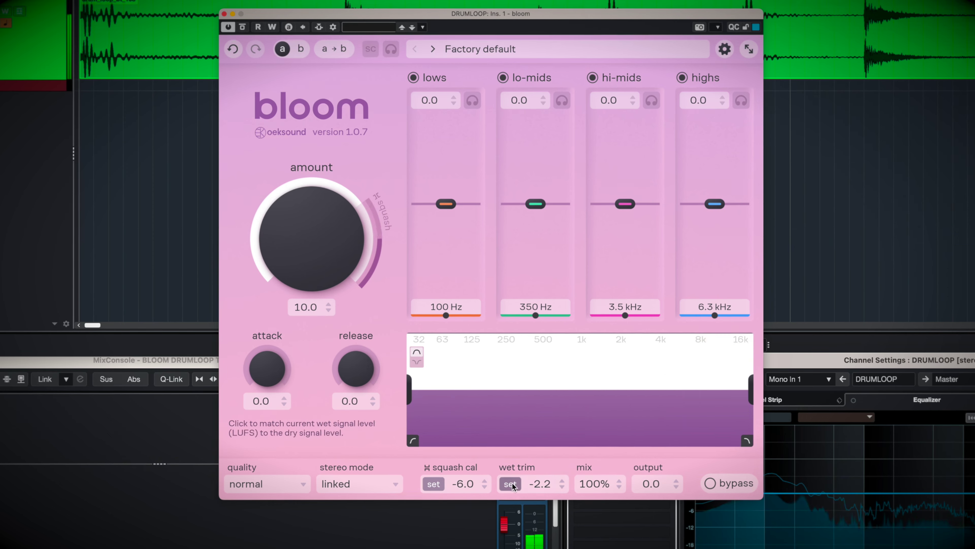
left_click(511, 483)
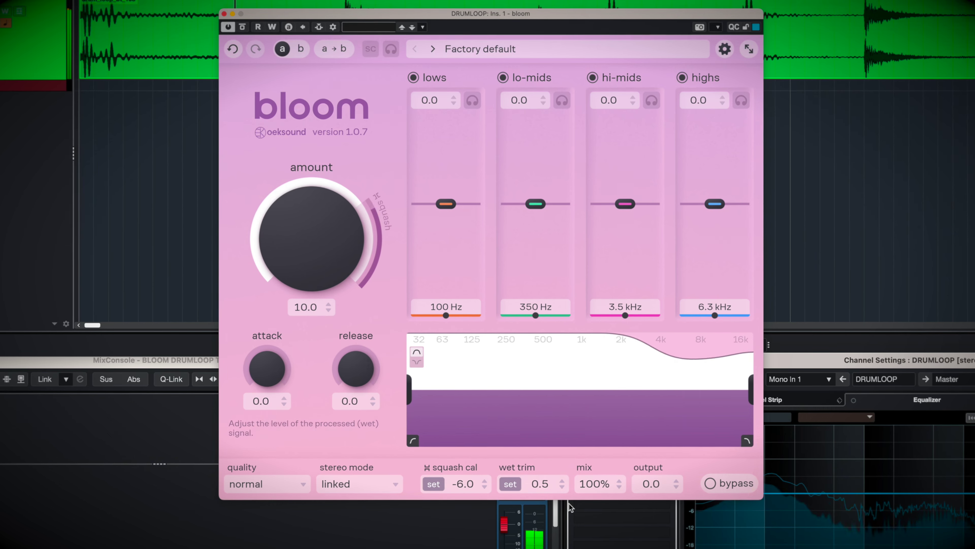
left_click(729, 488)
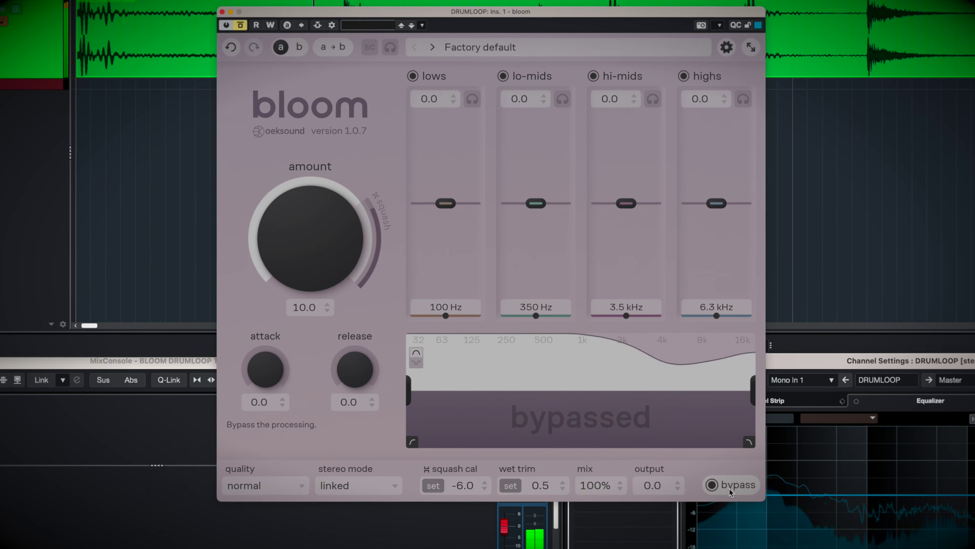
left_click(729, 488)
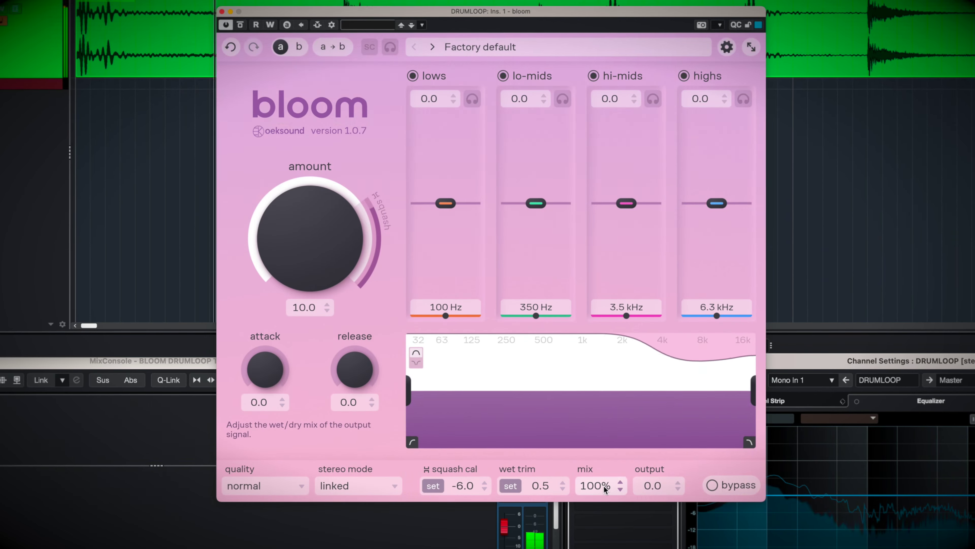
Step: Try blending in the dry signal with a 56% mix, and return the mix to 100%
left_click_drag(606, 488, 597, 542)
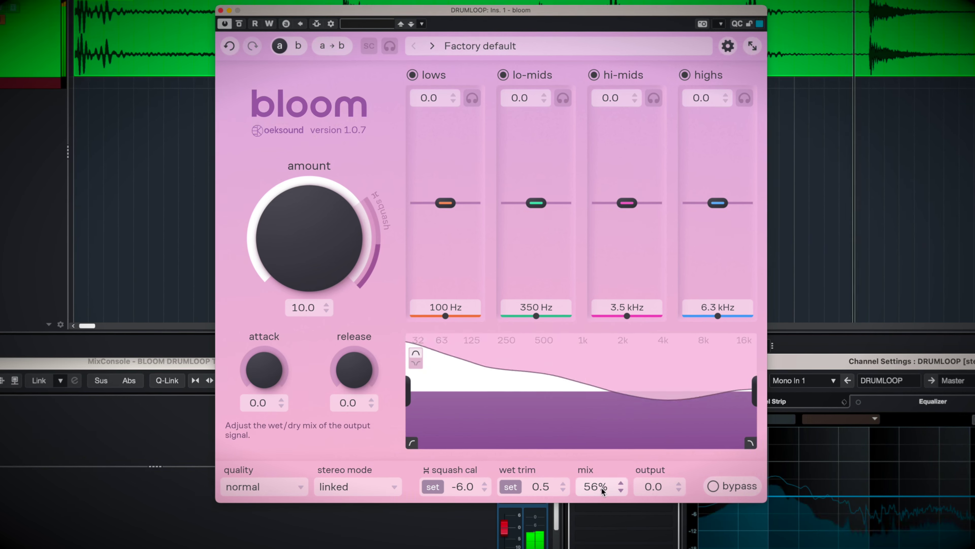
left_click_drag(605, 492, 620, 413)
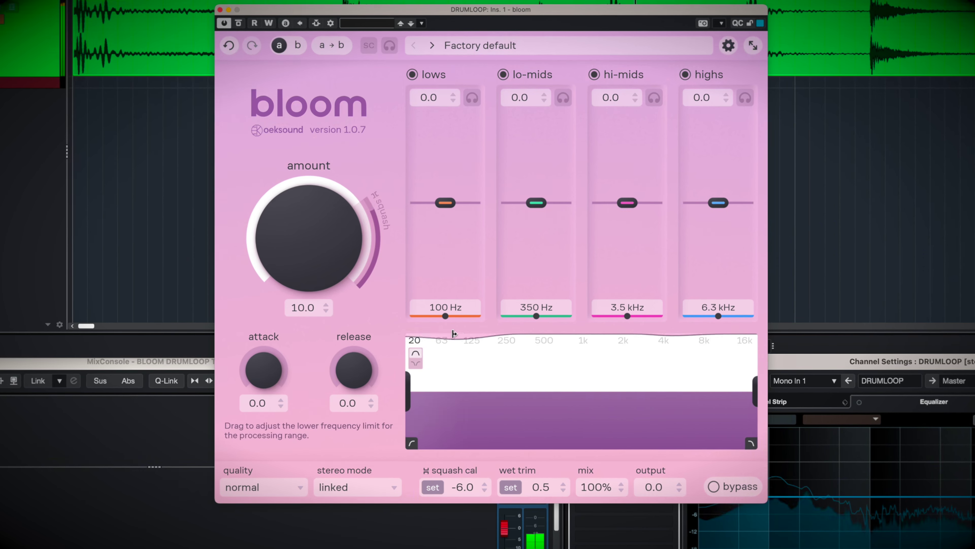
Step: Try excluding the low end below about 200 Hz and the top above 17.8 kHz, and restore the full processing range
left_click_drag(411, 389, 498, 394)
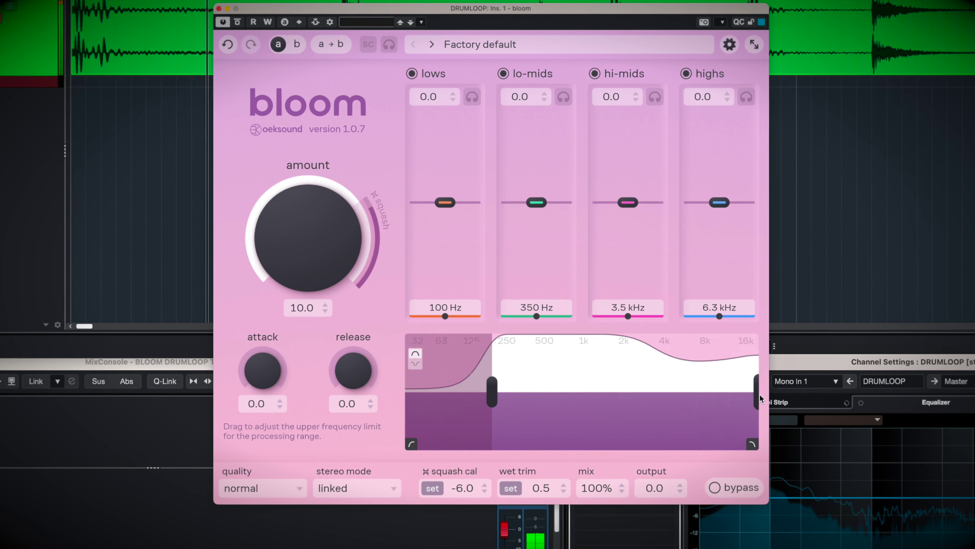
left_click_drag(749, 400, 755, 427)
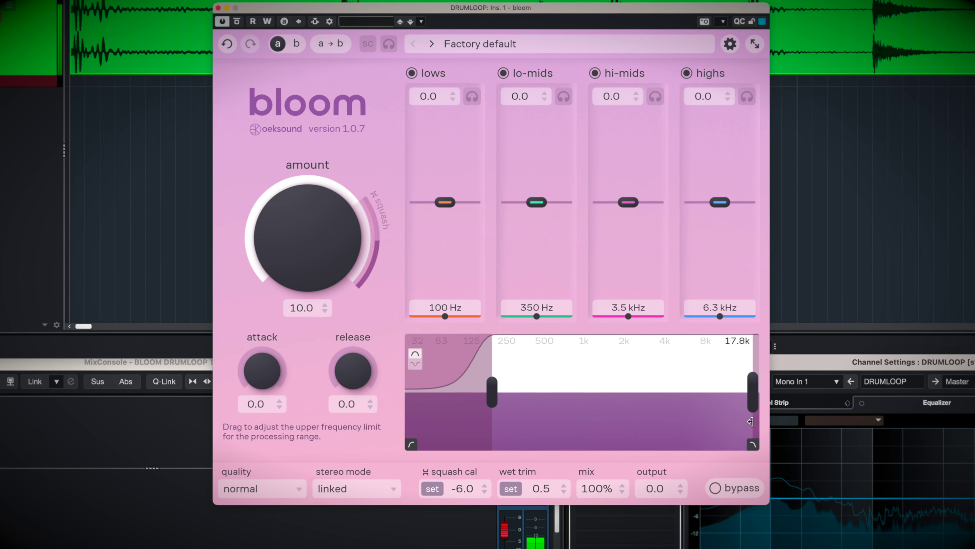
left_click_drag(490, 421, 368, 421)
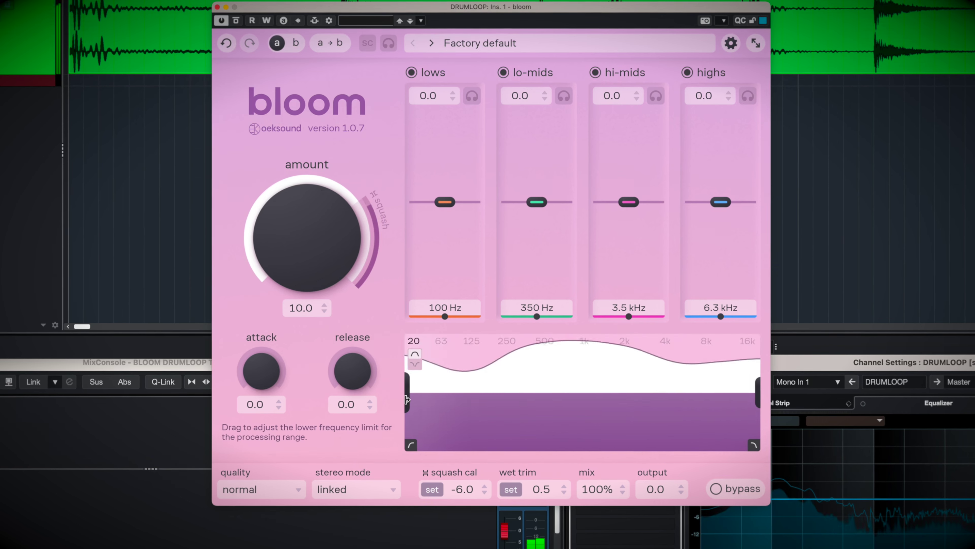
Step: Raise the lower frequency limit of the processing range to about 125 Hz and reduce the upper limit
left_click_drag(407, 400, 477, 413)
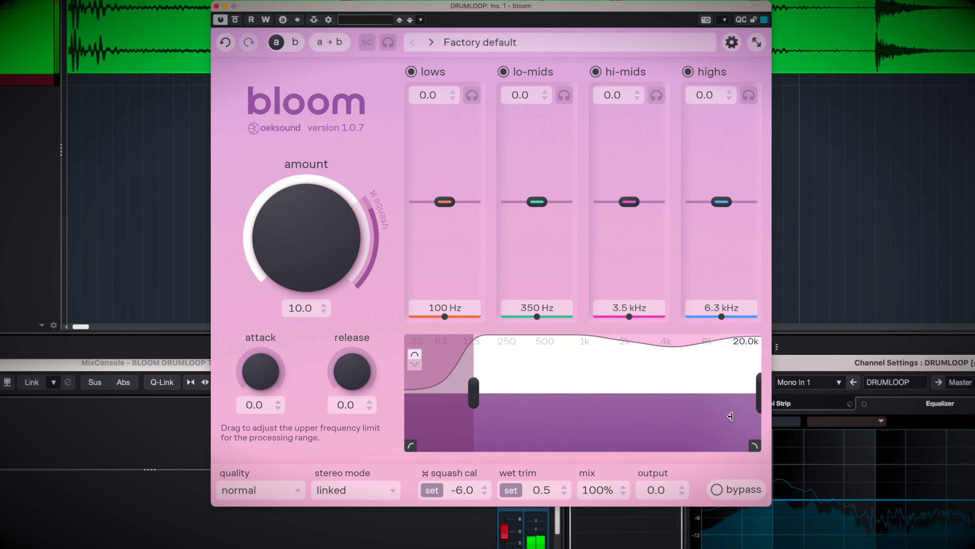
left_click_drag(754, 401, 658, 434)
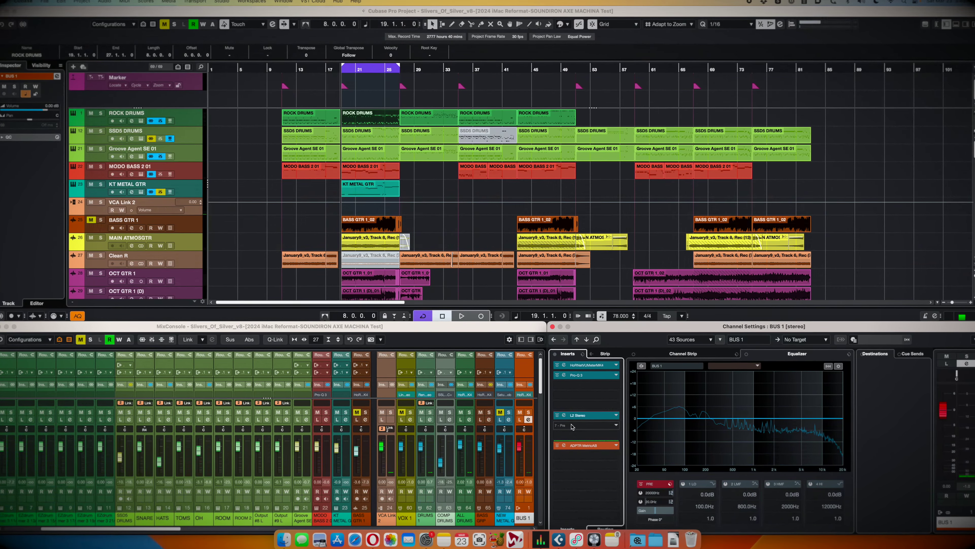
Step: Play the looped section of the full song and solo the drums in the mixer
key("space")
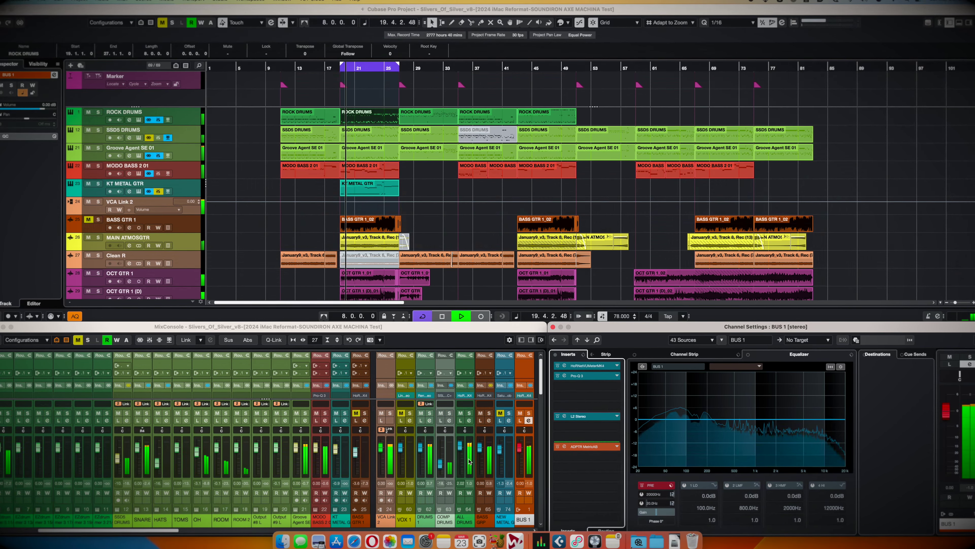
left_click(489, 412)
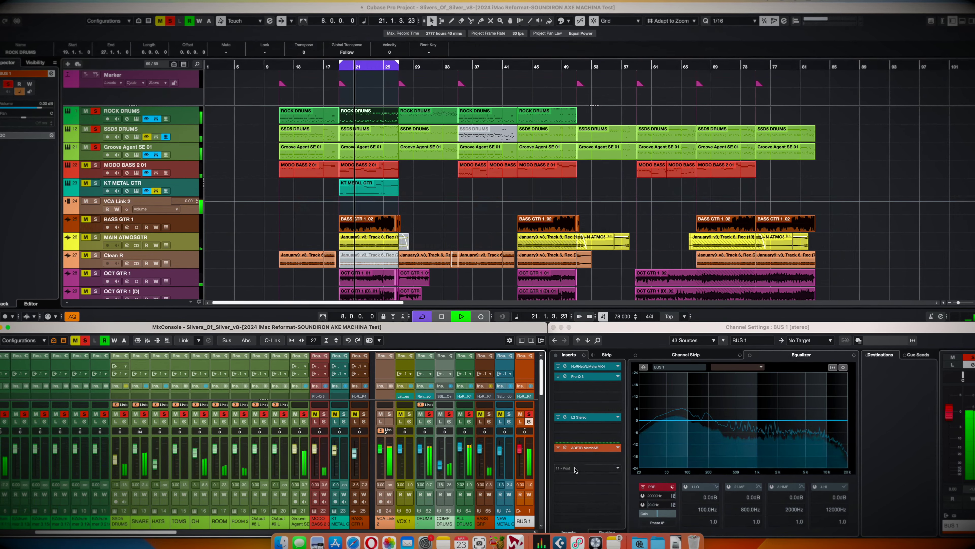
Step: Insert the bloom plug-in in an empty insert slot of the BUS 1 channel
left_click(587, 400)
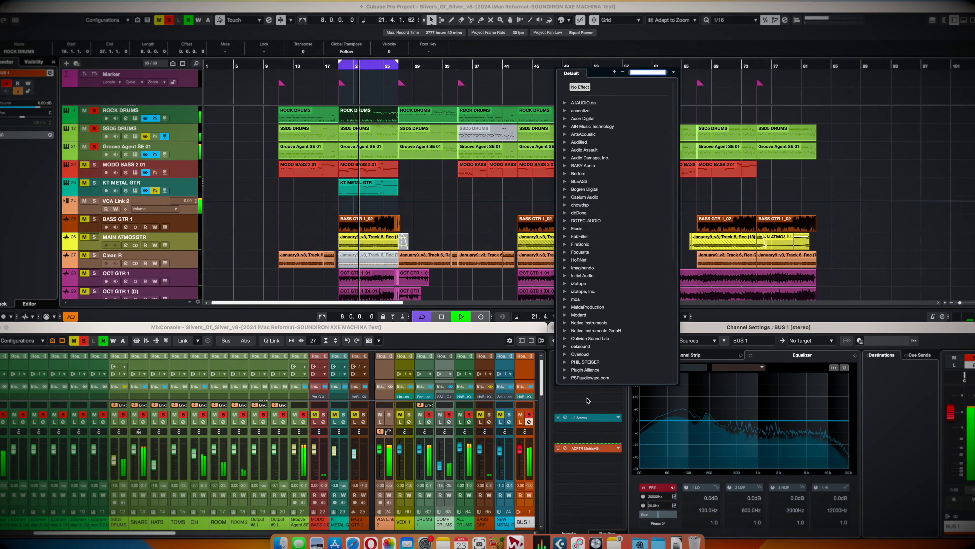
type("bloom")
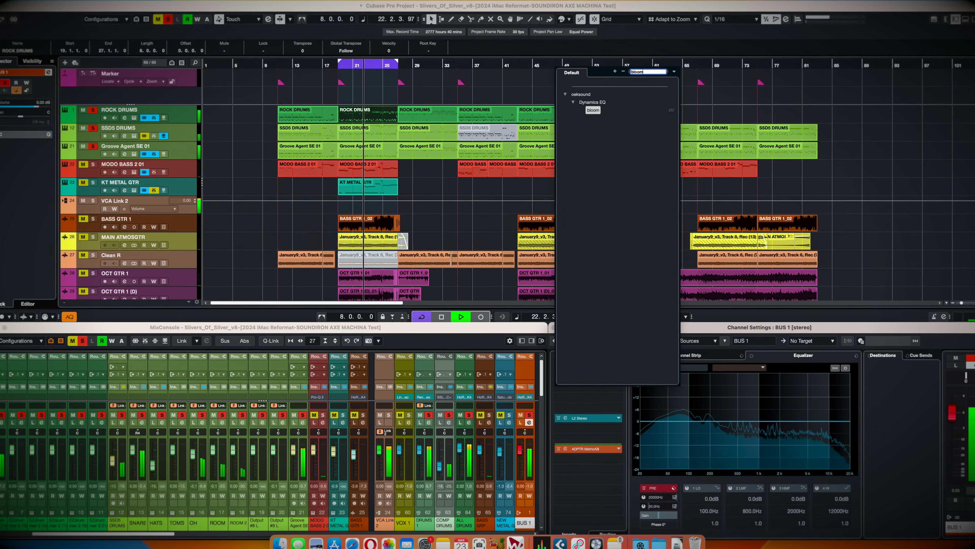
key("Return")
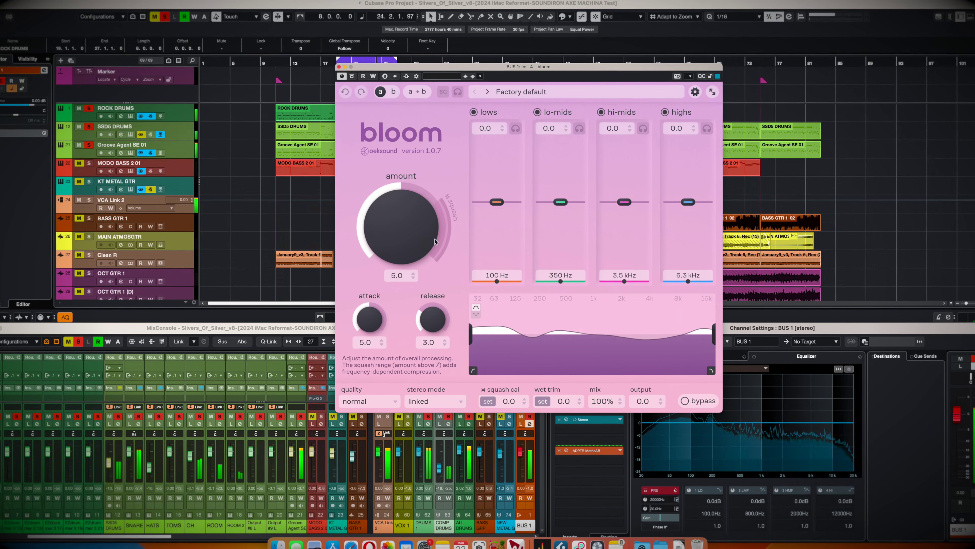
Step: Compare the full mix with and without bloom by toggling the plug-in's bypass, leaving it active
left_click(698, 403)
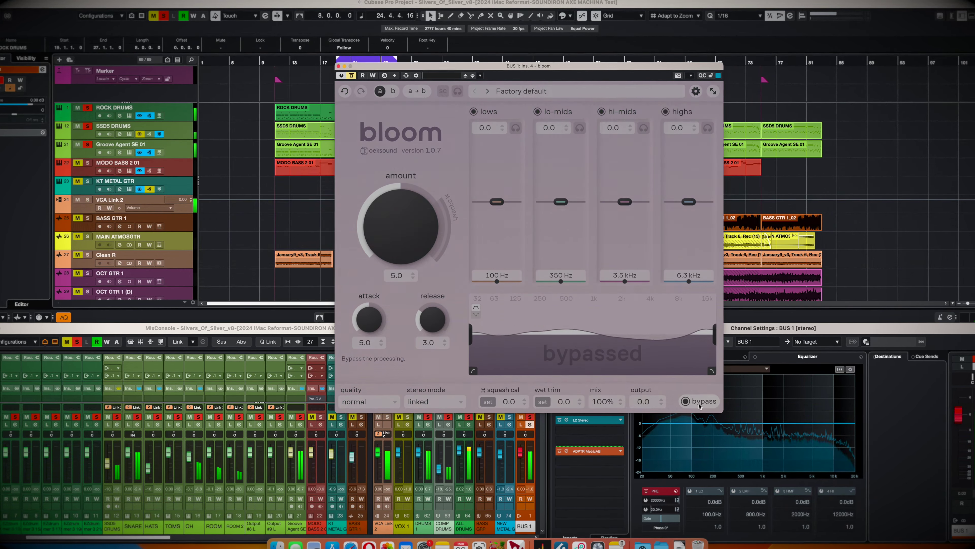
left_click(699, 406)
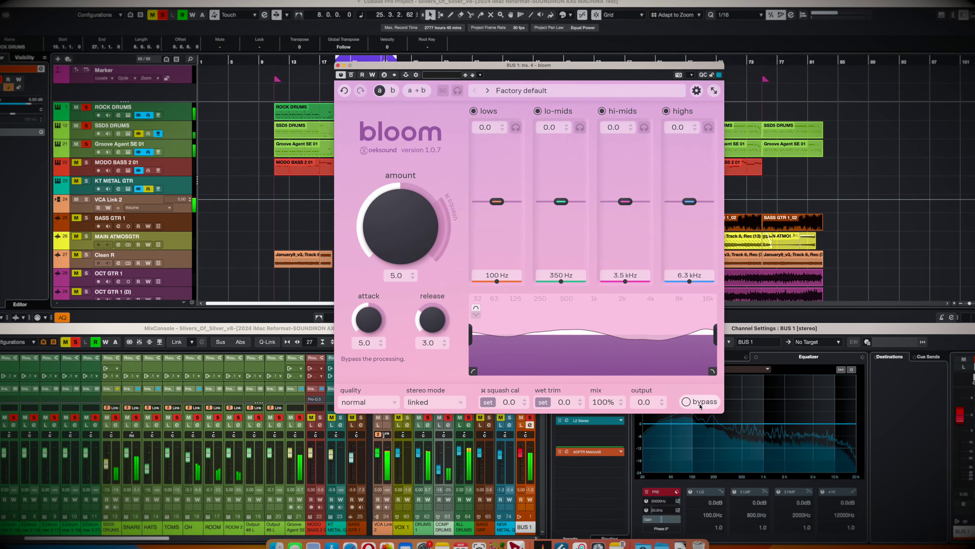
left_click(700, 406)
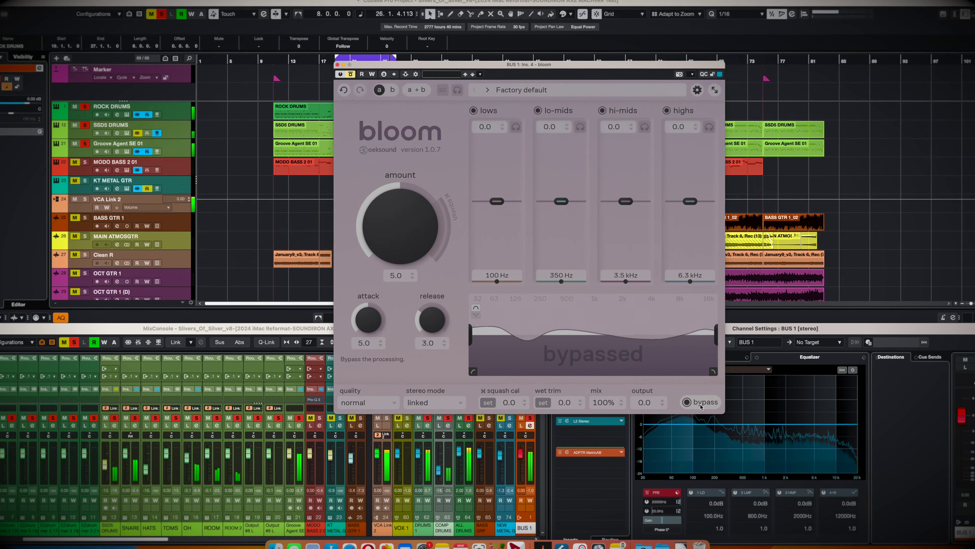
left_click(700, 407)
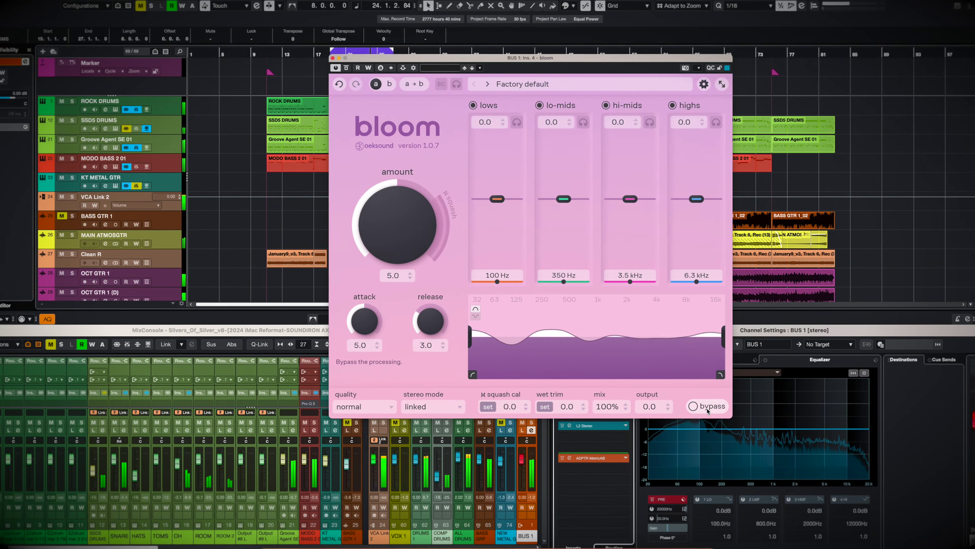
left_click(707, 408)
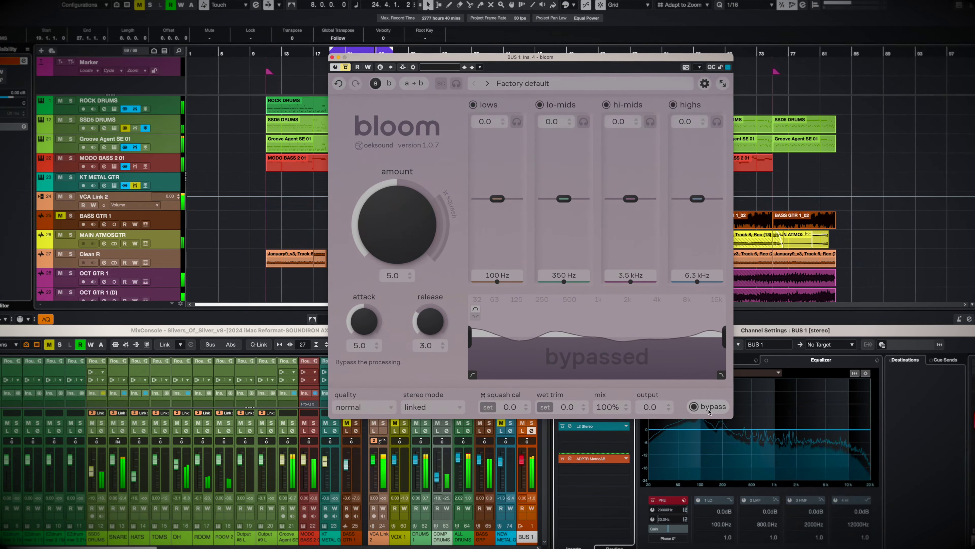
left_click(708, 409)
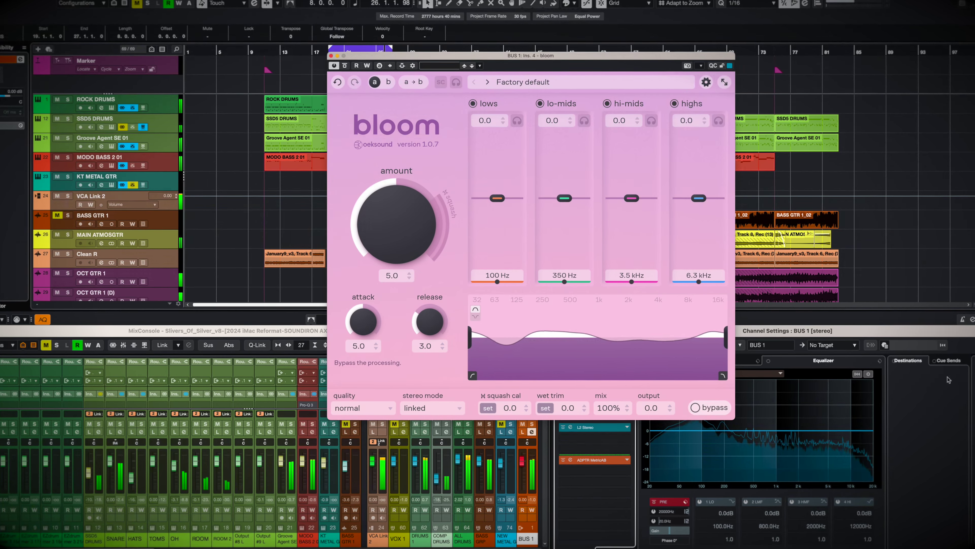
Step: Toggle the bypass of bloom on the ALL DRUMS channel in the full mix and with the drum group soloed
left_click(532, 424)
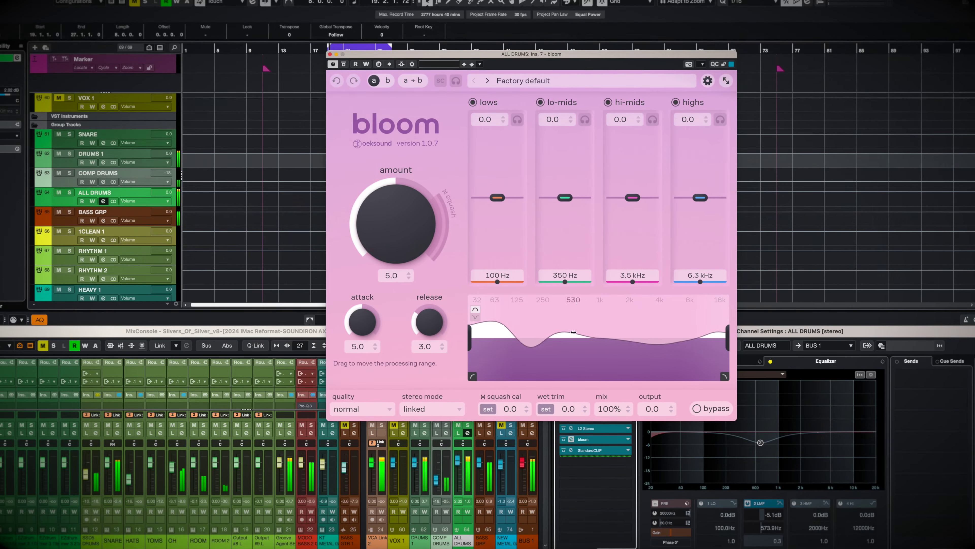
left_click(707, 408)
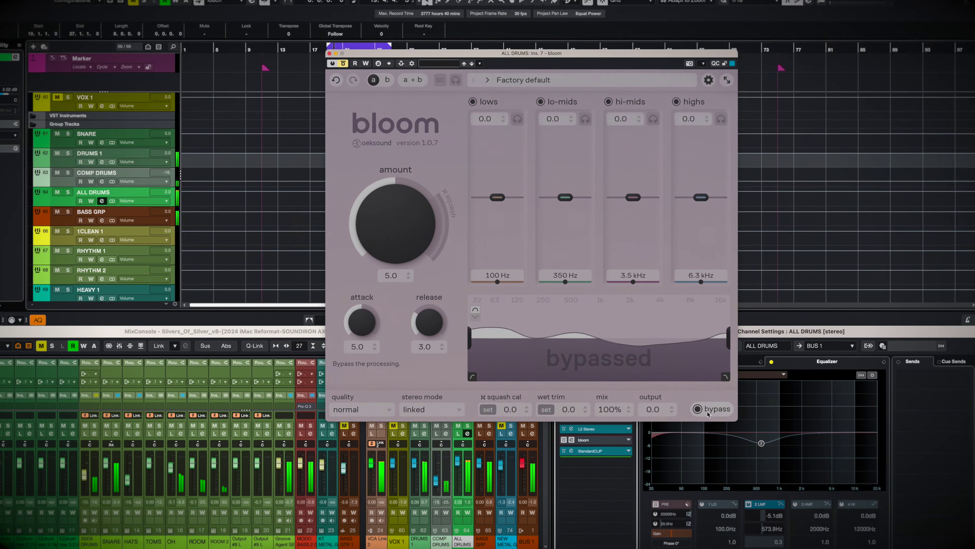
left_click(709, 410)
key("s")
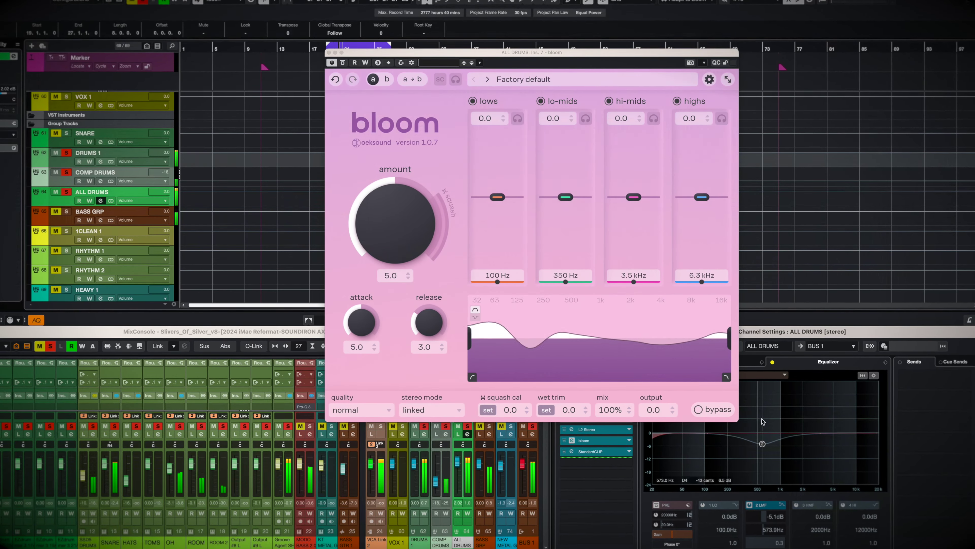
left_click(724, 416)
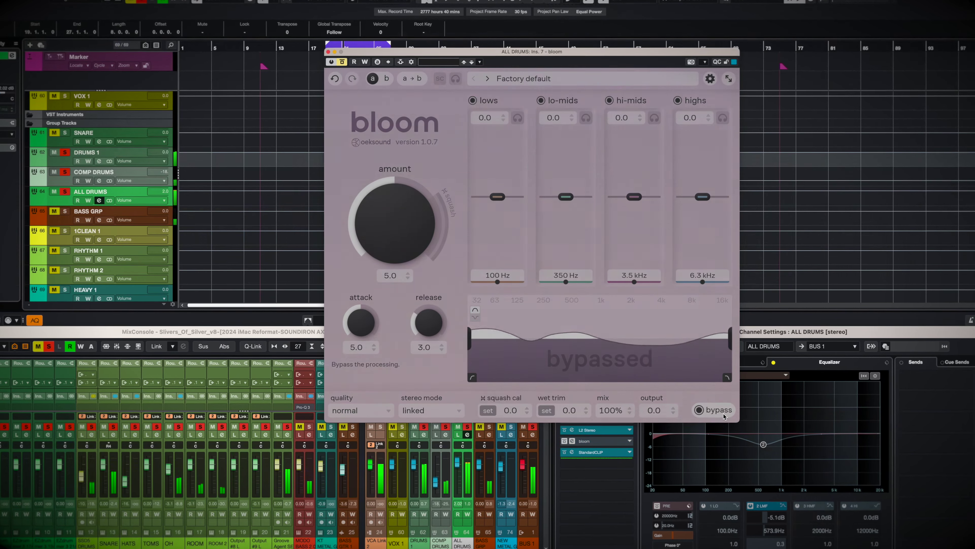
left_click(724, 416)
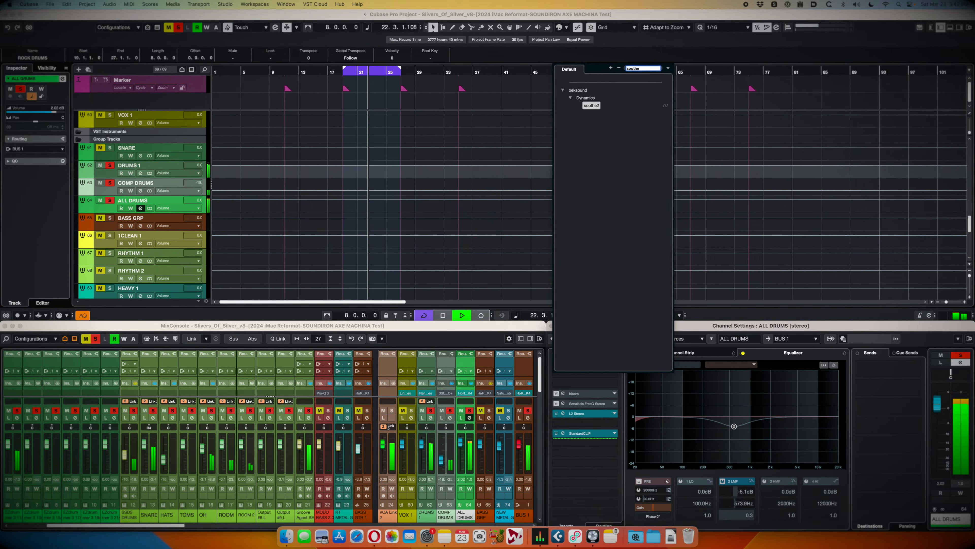
Step: Insert soothe2 on the ALL DRUMS channel and set its depth to 3.7
key("Return")
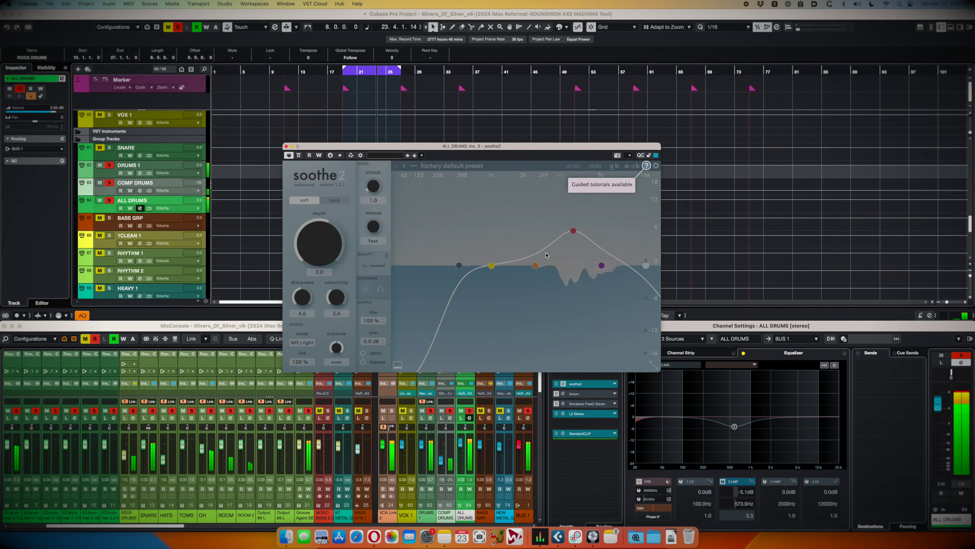
double_click(573, 232)
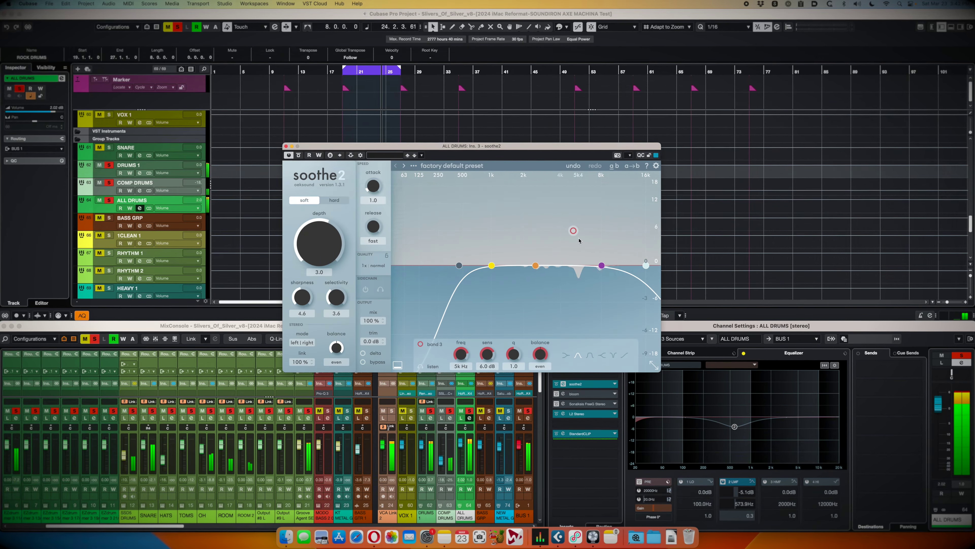
double_click(576, 232)
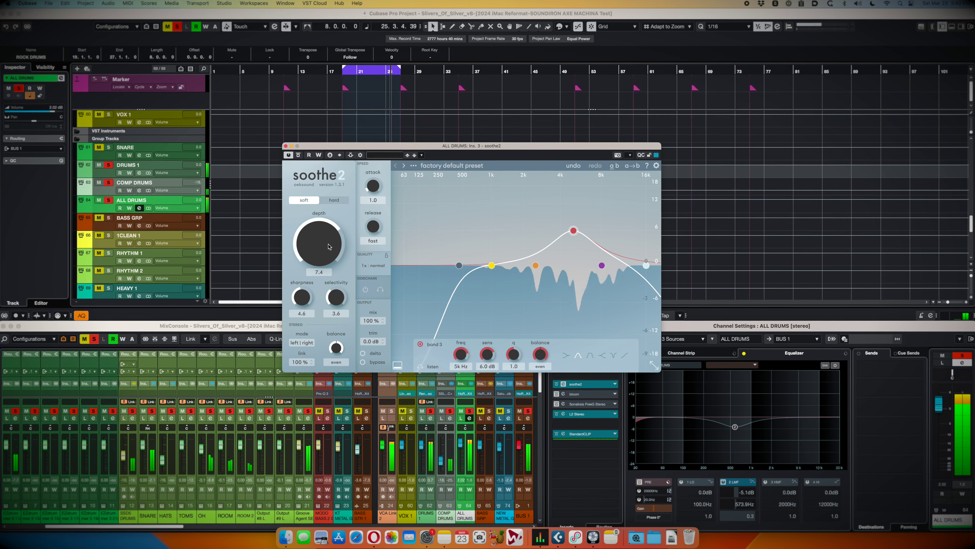
left_click_drag(330, 246, 328, 250)
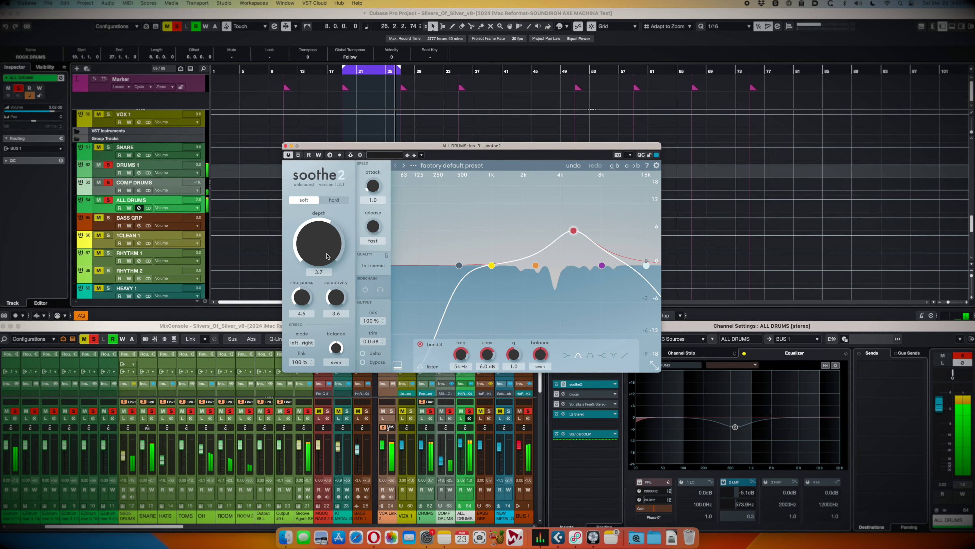
Step: Switch off band 3 in soothe2 and lower its low cut to 226 Hz
double_click(574, 232)
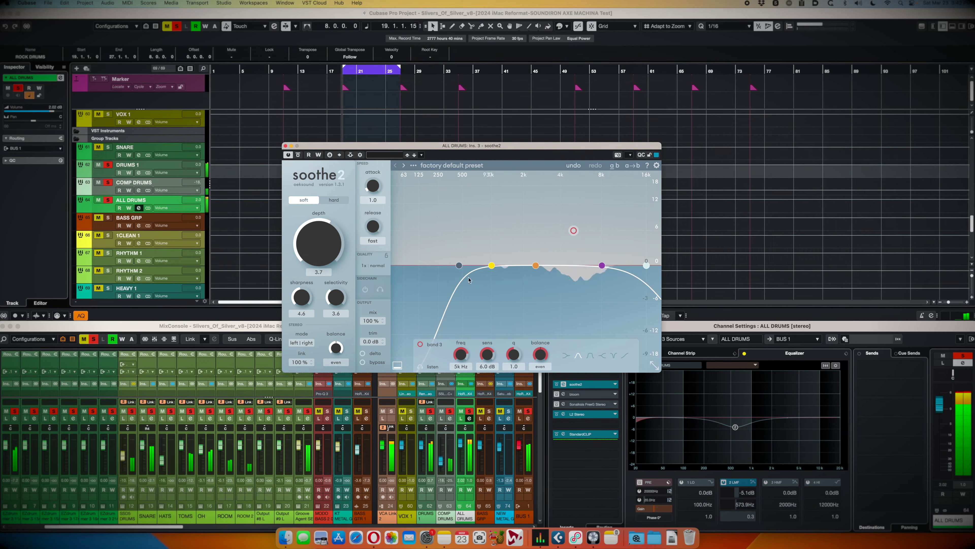
left_click_drag(462, 269, 438, 269)
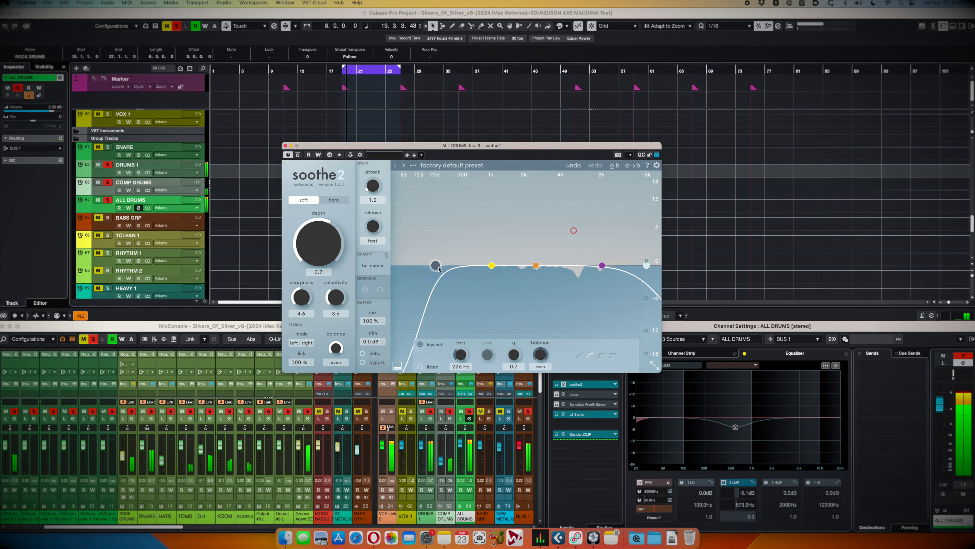
Step: Open the ALL DRUMS channel's soothe2 and bloom plug-ins and arrange their windows side by side
left_click(587, 385)
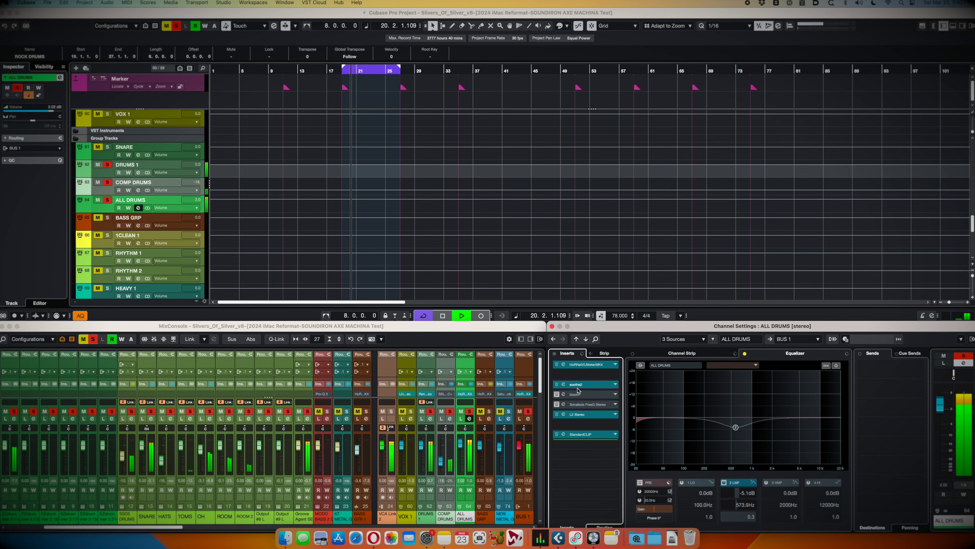
left_click(586, 385)
left_click(587, 394)
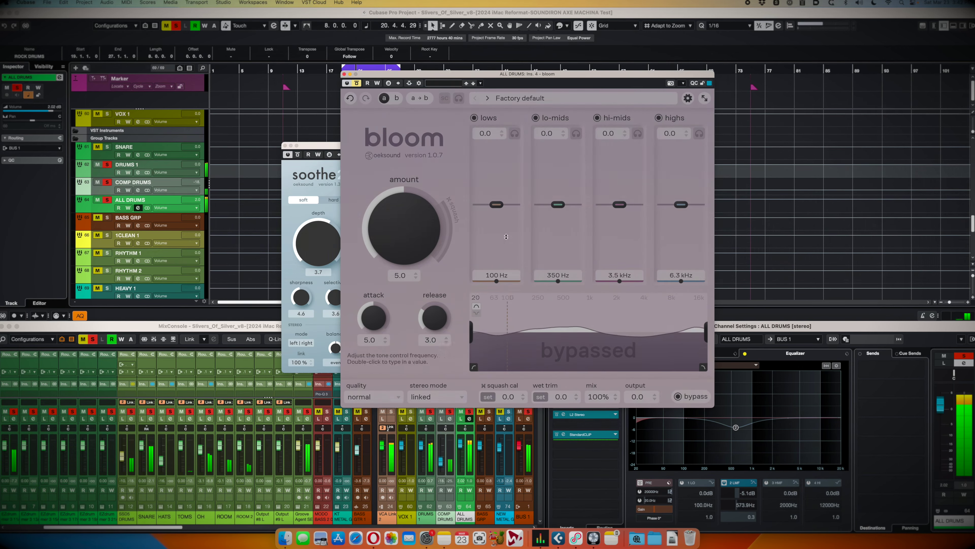
left_click_drag(508, 74, 357, 86)
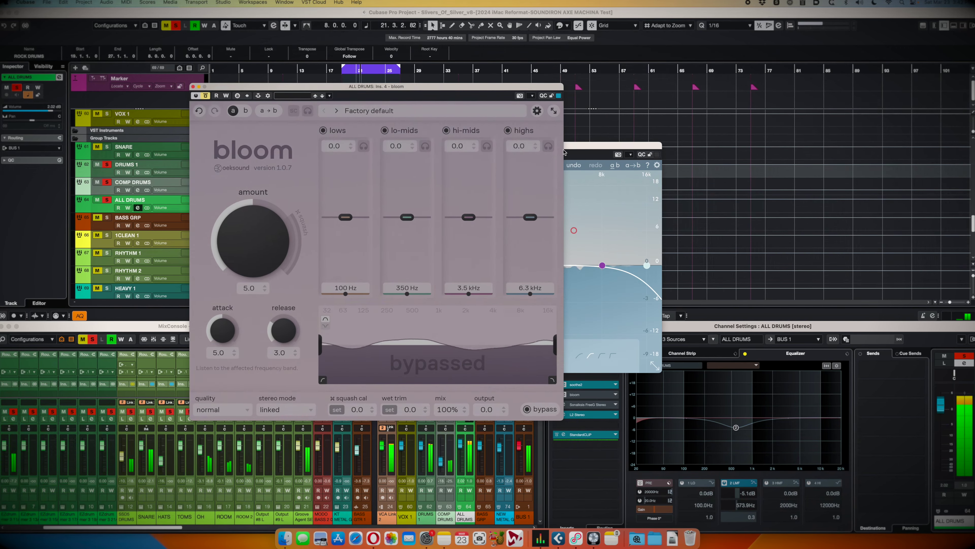
left_click_drag(584, 146, 780, 128)
left_click_drag(553, 87, 453, 88)
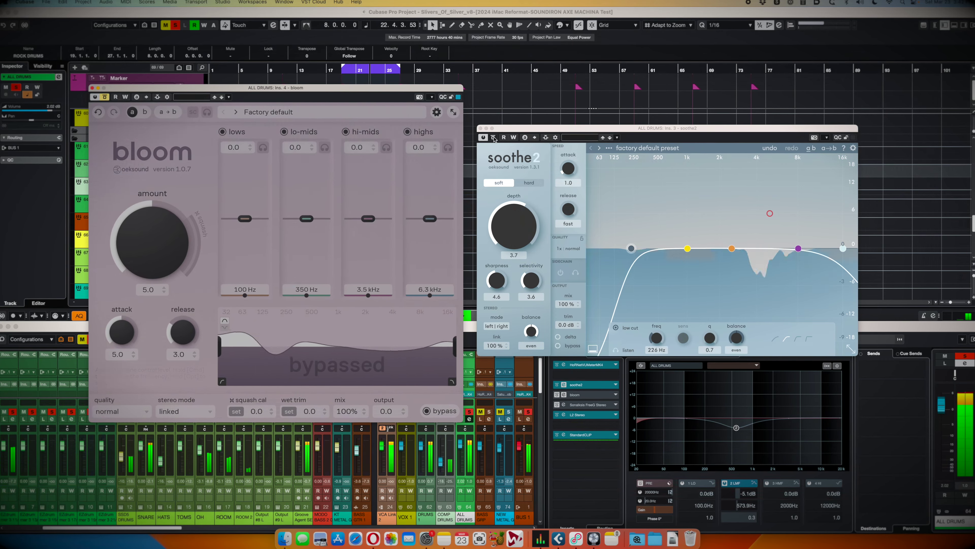
Step: Audition each plug-in alone on the drums, setting bloom's amount to 6.9 and soothe2's depth to 5.7
left_click(105, 97)
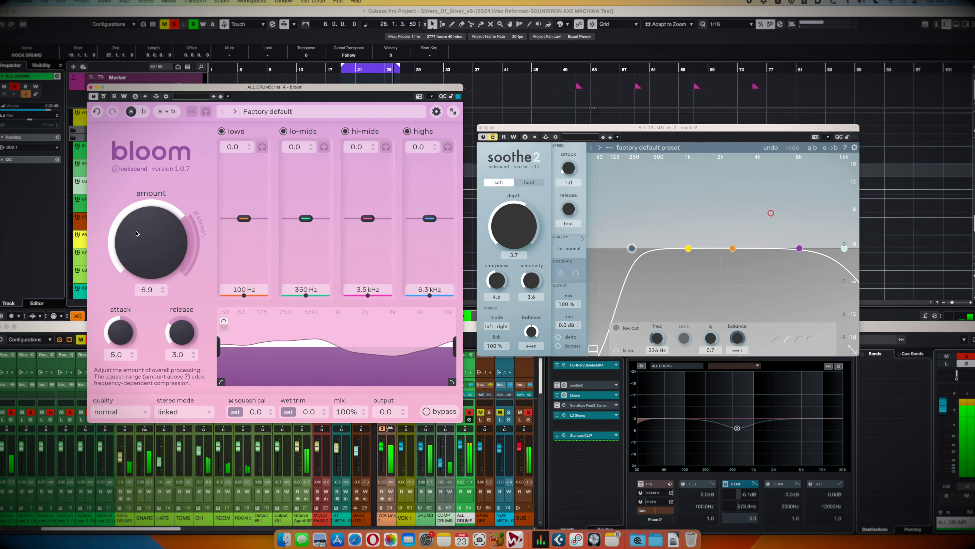
left_click(103, 96)
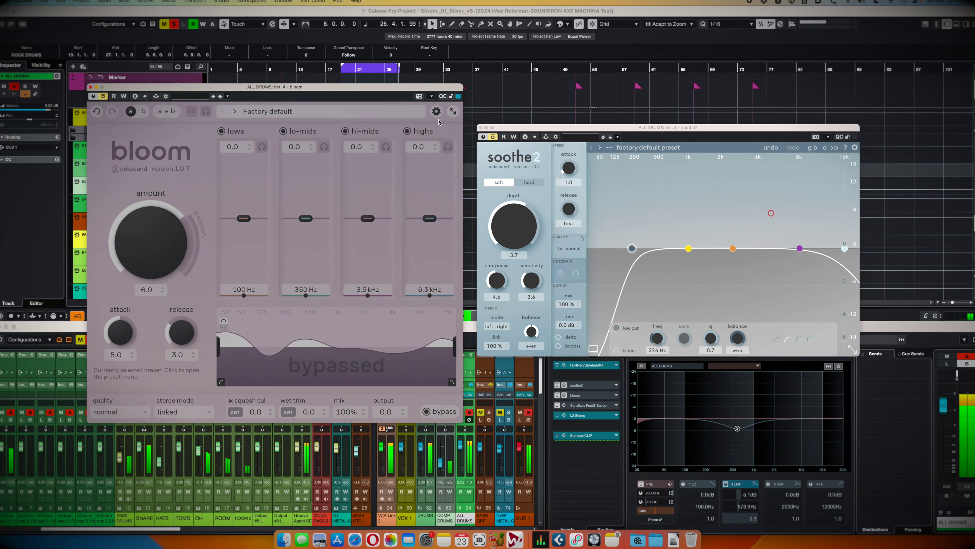
left_click(495, 138)
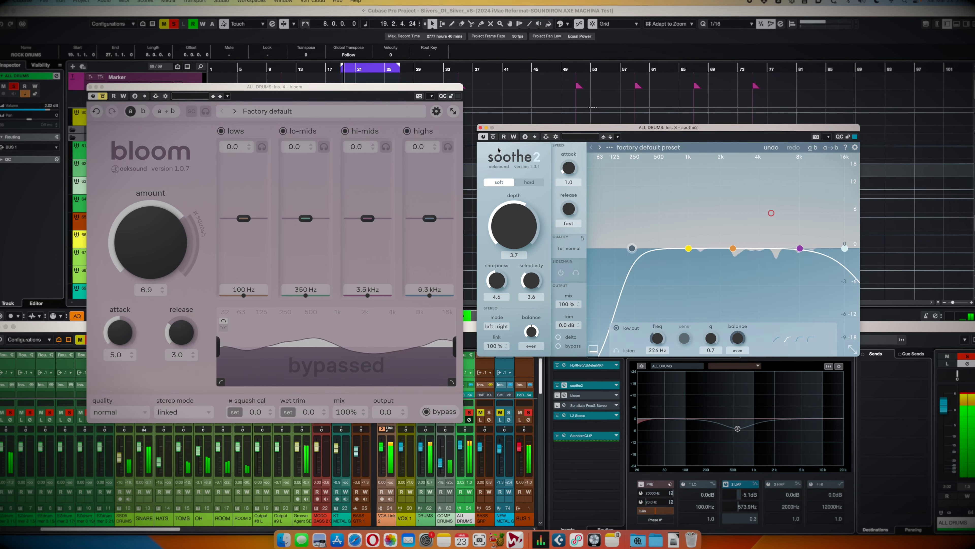
mouse_move(523, 236)
left_mouse_down()
mouse_move(523, 217)
mouse_move(522, 231)
left_mouse_up()
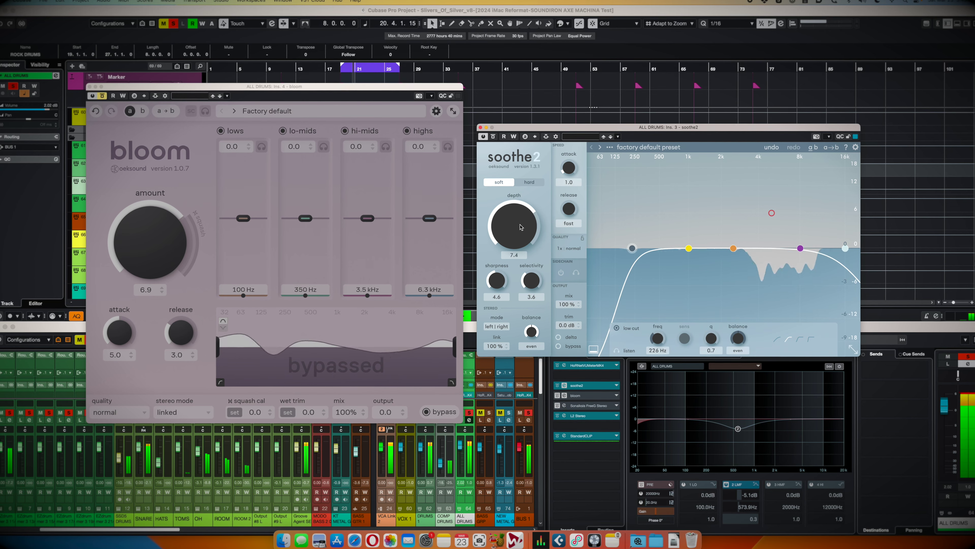
left_click(494, 137)
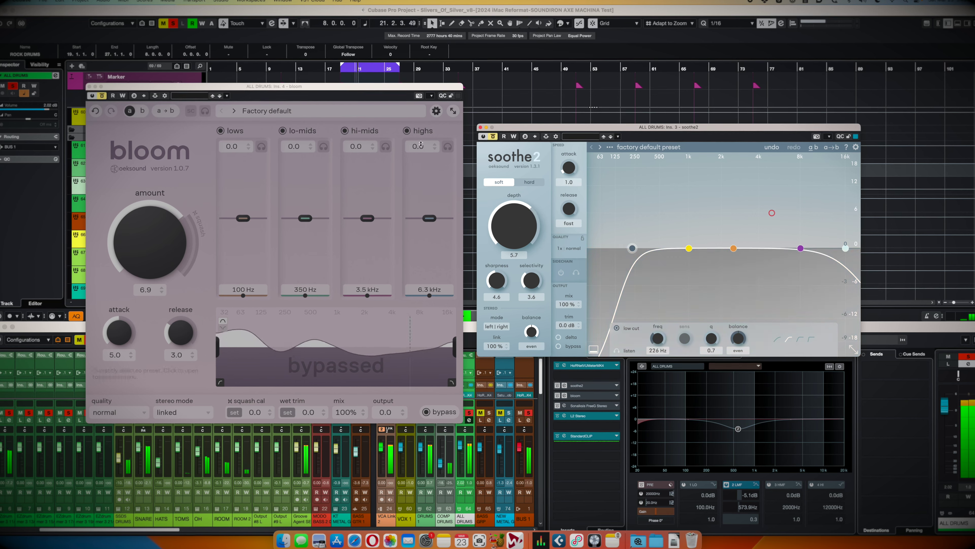
Step: Compare bloom and soothe2 on the soloed drums by enabling and bypassing each one in turn
left_click(102, 95)
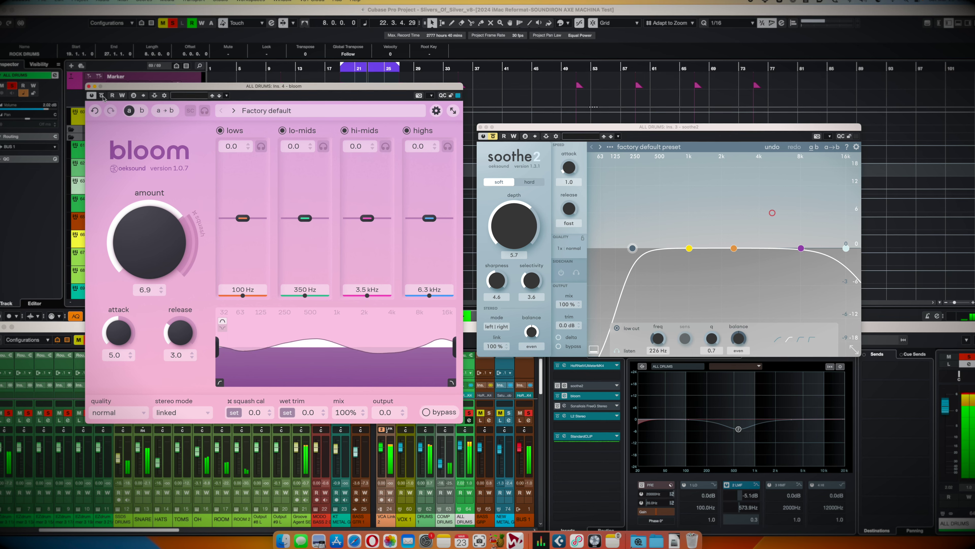
left_click(103, 95)
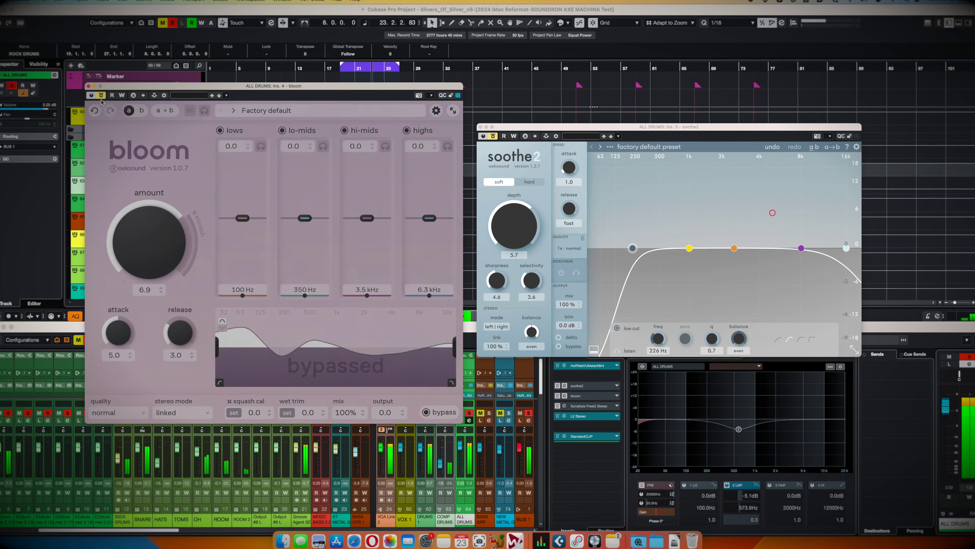
left_click(494, 137)
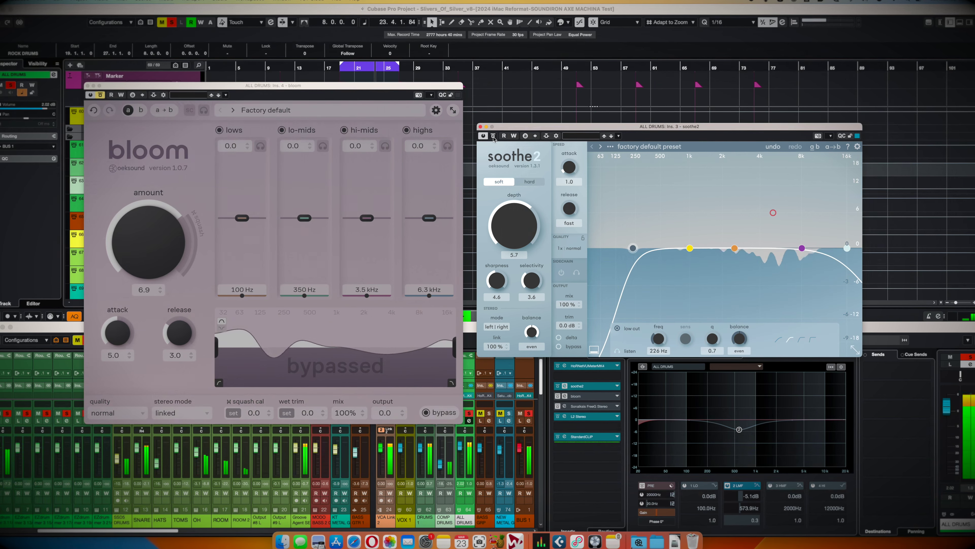
left_click(494, 136)
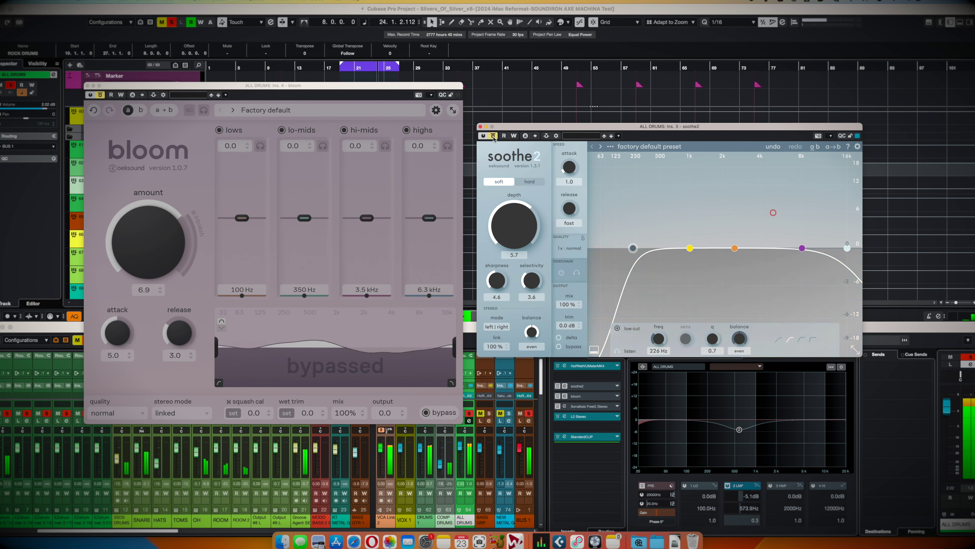
Step: Reactivate bloom on the drums and raise its amount to 8.6, into the squash range
left_click(101, 94)
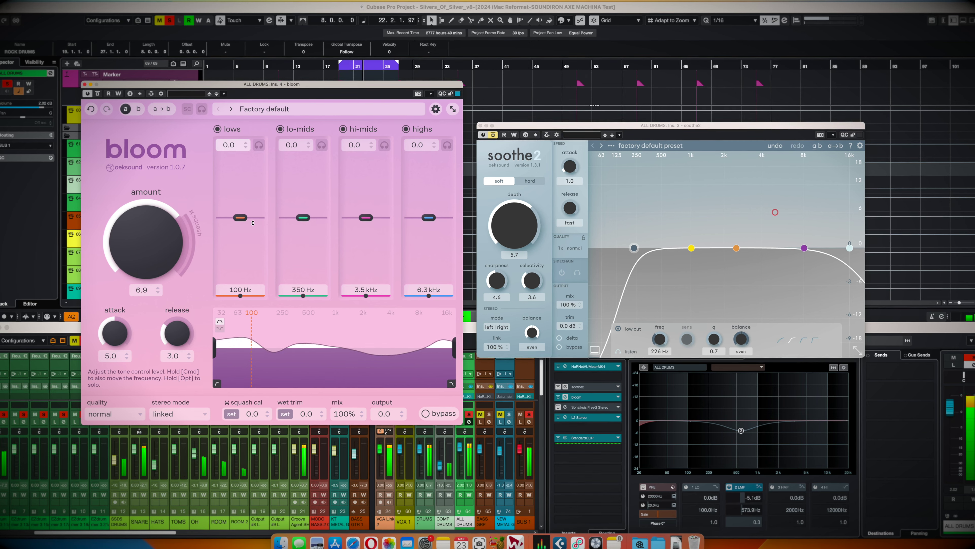
left_click_drag(142, 229, 150, 179)
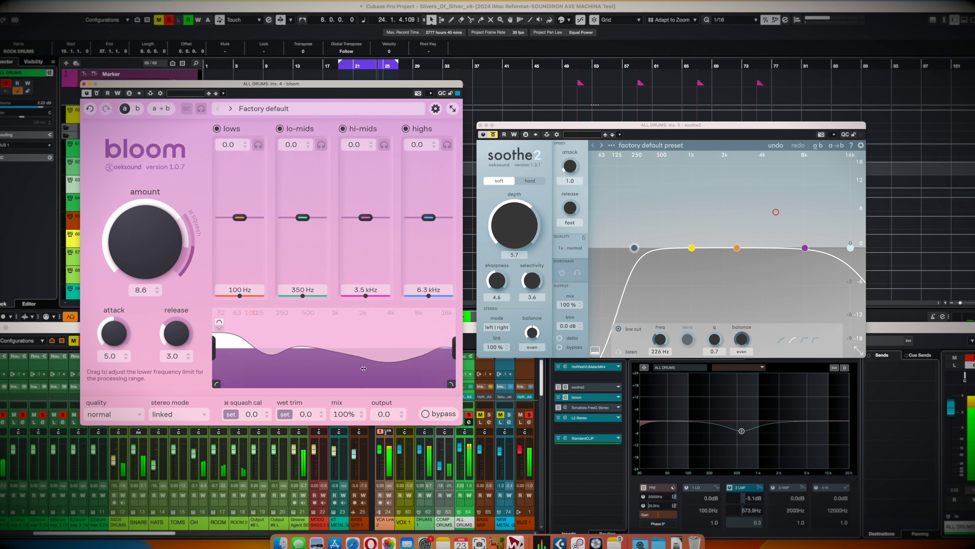
Step: Auto-set bloom's squash calibration and wet trim on the drums, and compare the result against bypass
left_click(231, 413)
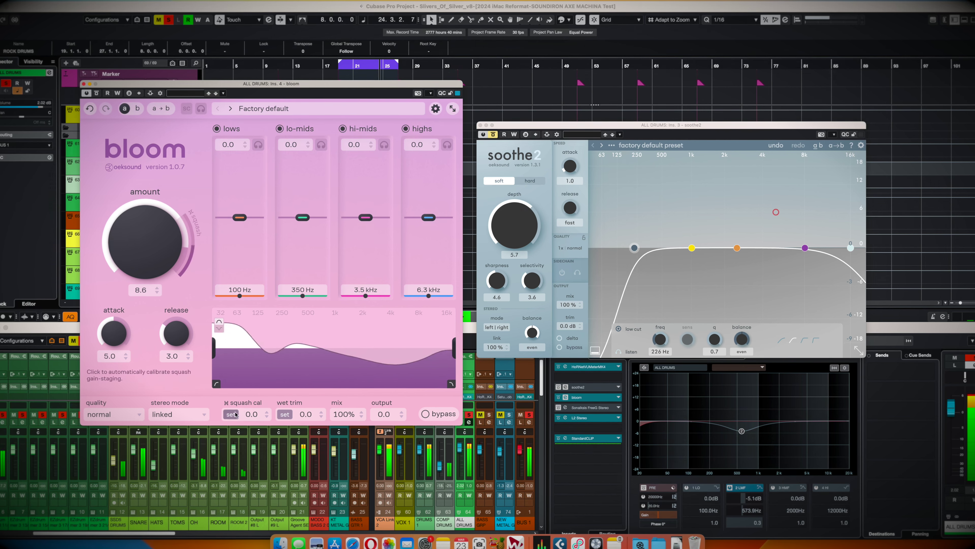
left_click(286, 418)
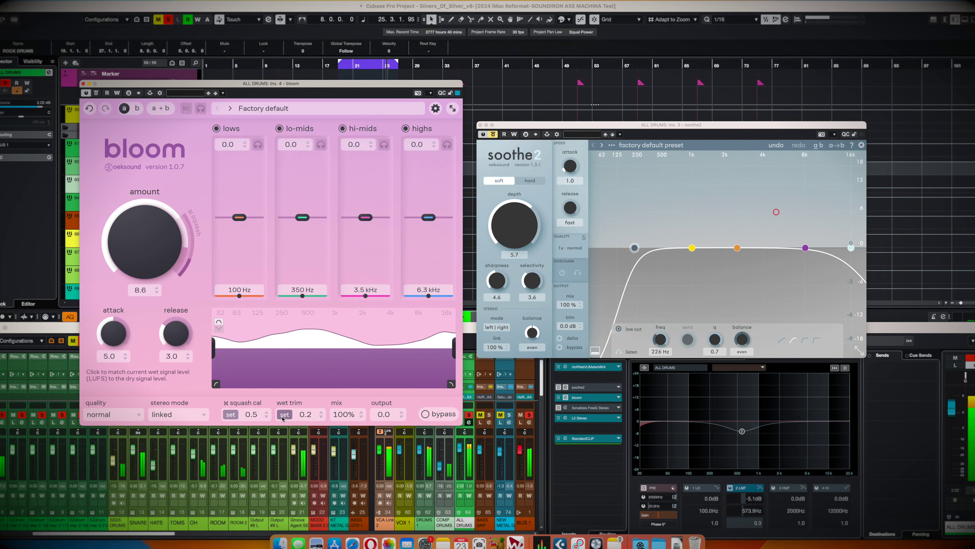
left_click(445, 415)
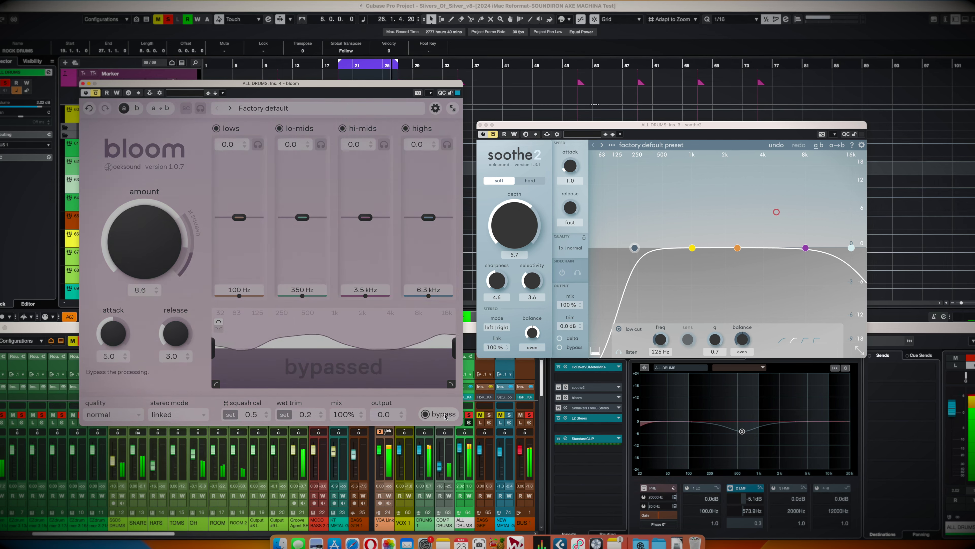
left_click(445, 415)
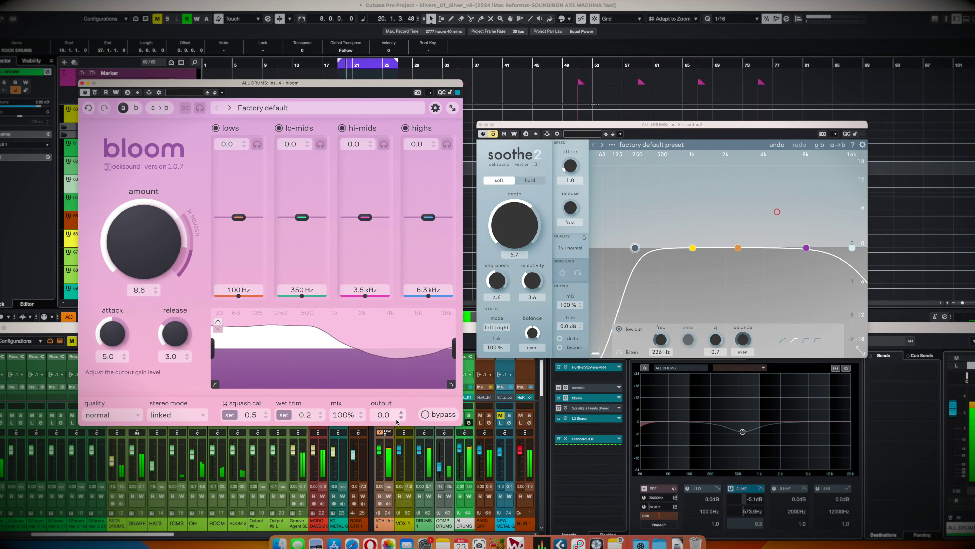
left_click(444, 415)
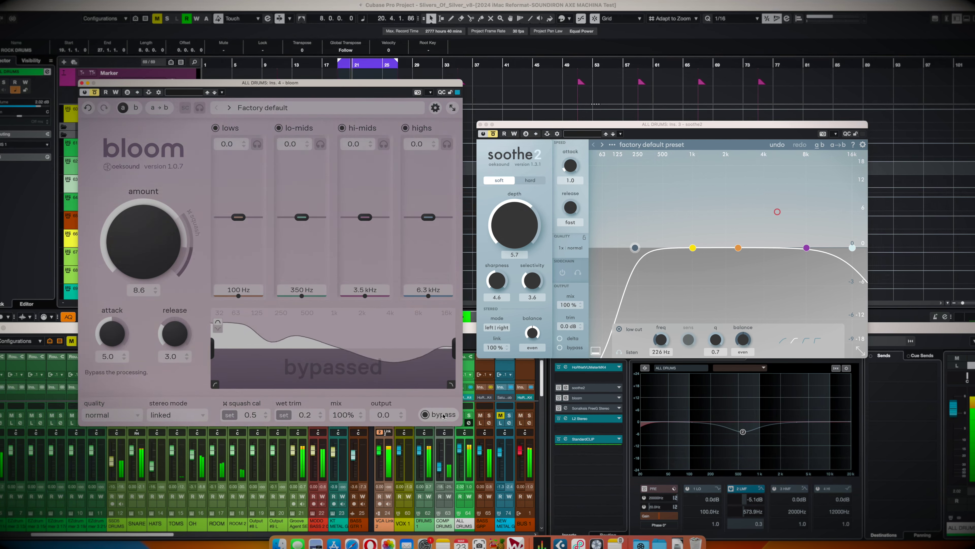
left_click(443, 415)
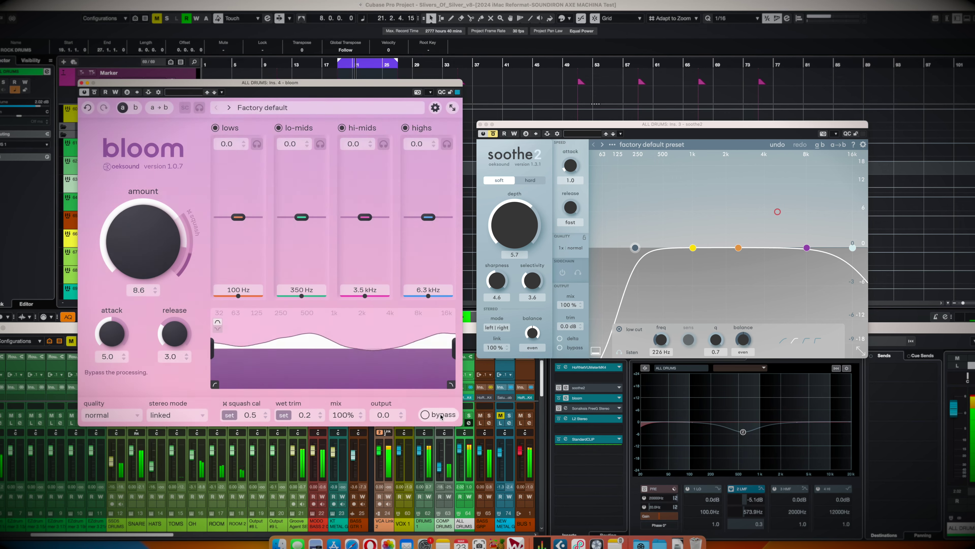
Step: Push bloom's amount on the drums to 10.0 and settle it at 8.3, trying a lower frequency limit of about 88 Hz in between
left_click_drag(152, 260, 150, 220)
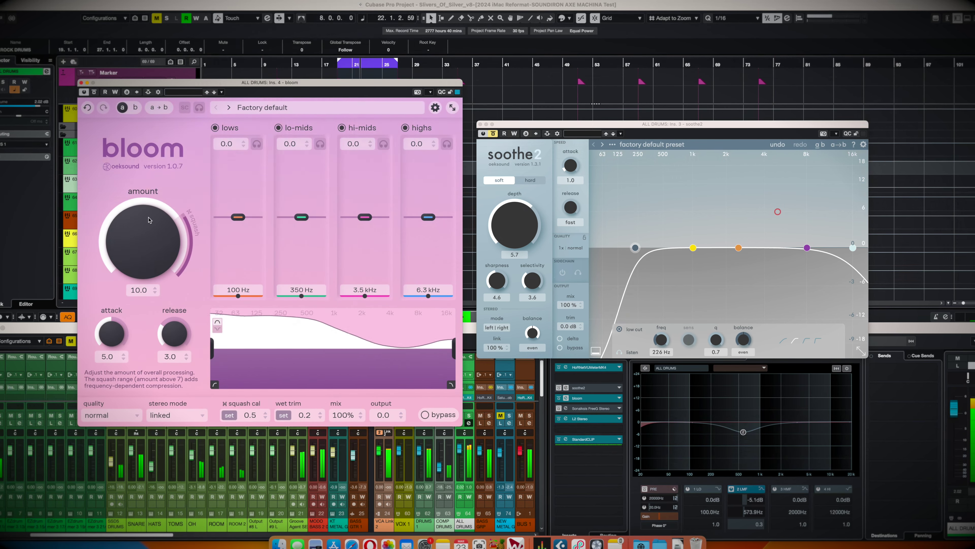
scroll(160, 257, "down", 1)
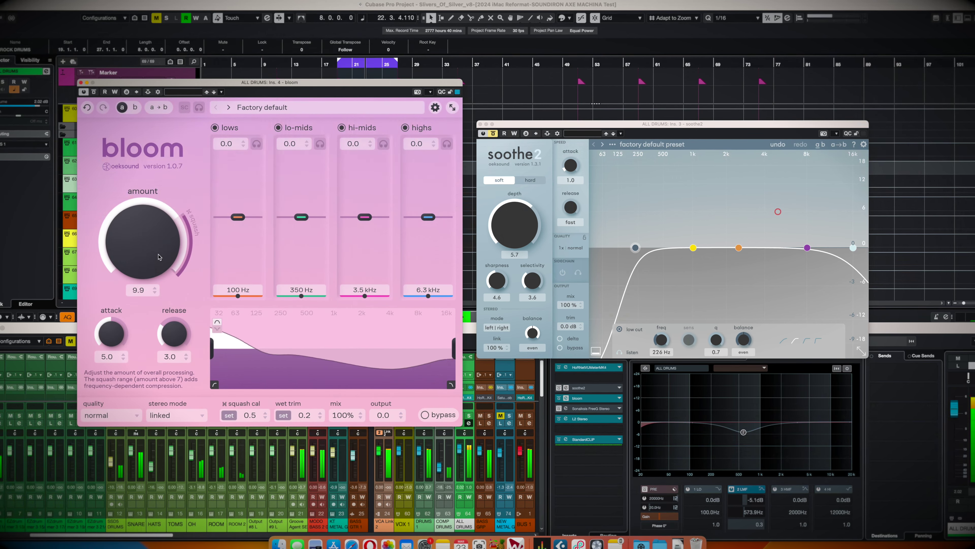
left_click_drag(159, 257, 157, 277)
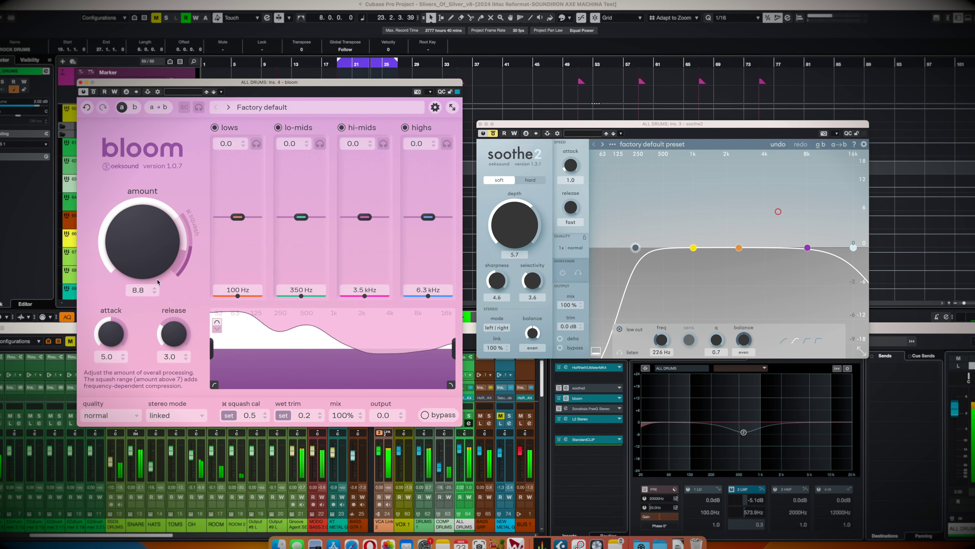
left_click_drag(216, 357, 244, 359)
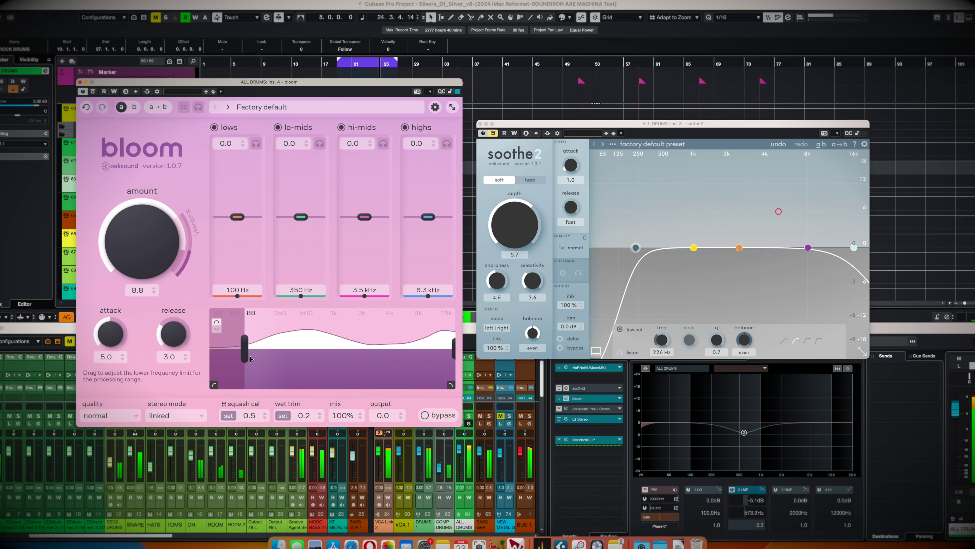
left_click_drag(154, 268, 153, 273)
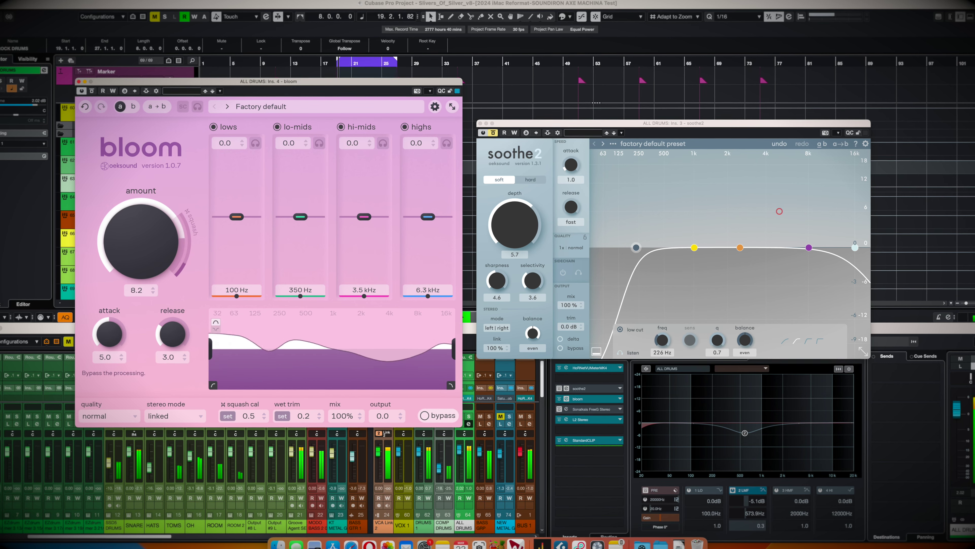
left_click(930, 382)
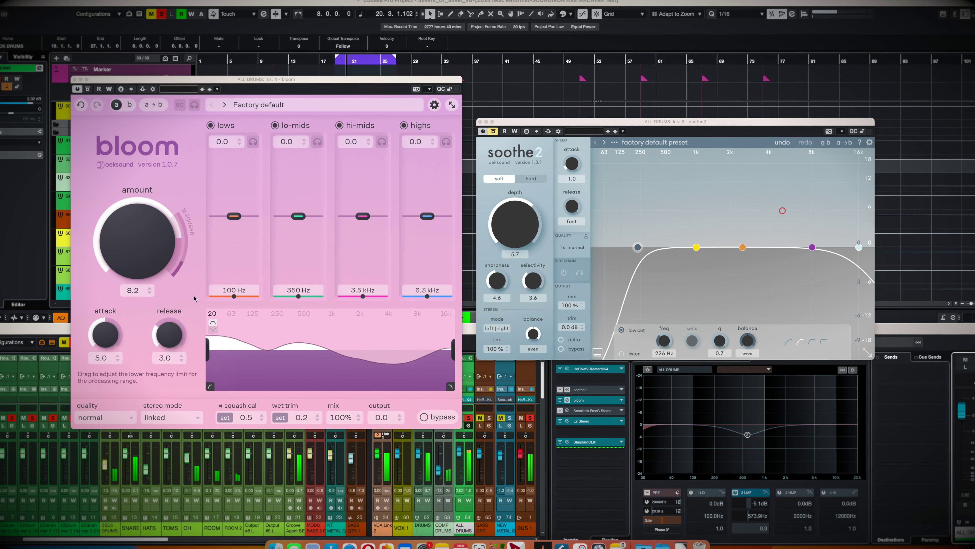
left_click_drag(165, 266, 164, 260)
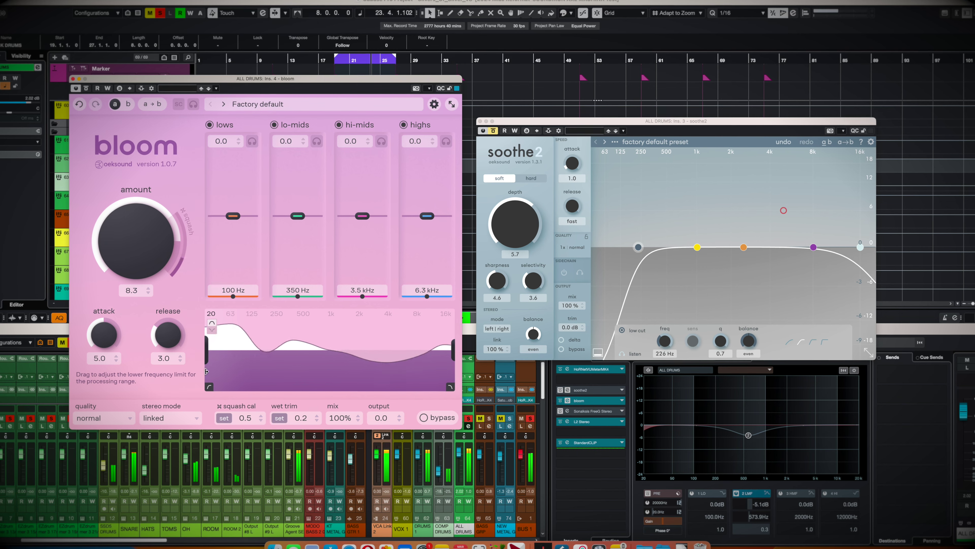
Step: Raise bloom's lower frequency limit on the drums to slightly above 125 Hz and compare the processing against bypass
left_click_drag(207, 358, 244, 359)
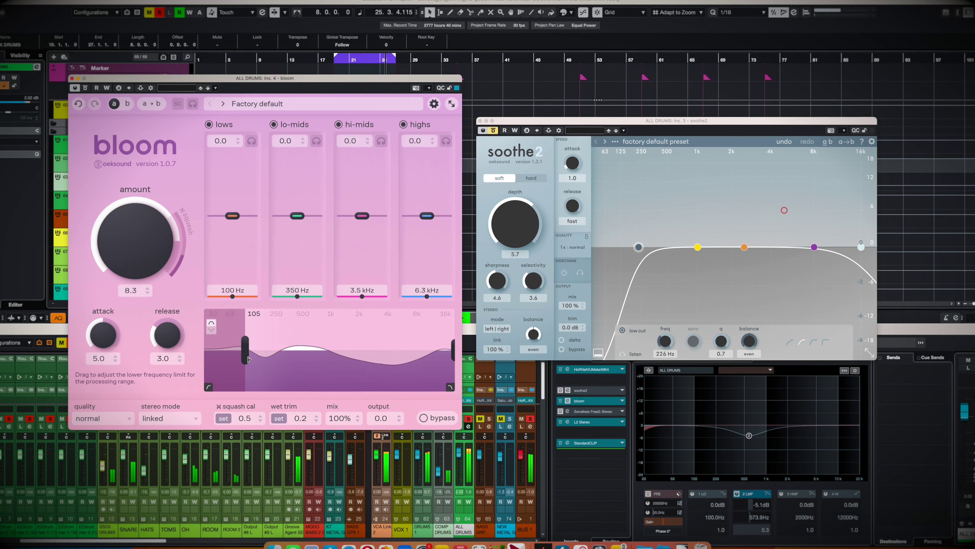
left_click_drag(271, 359, 258, 359)
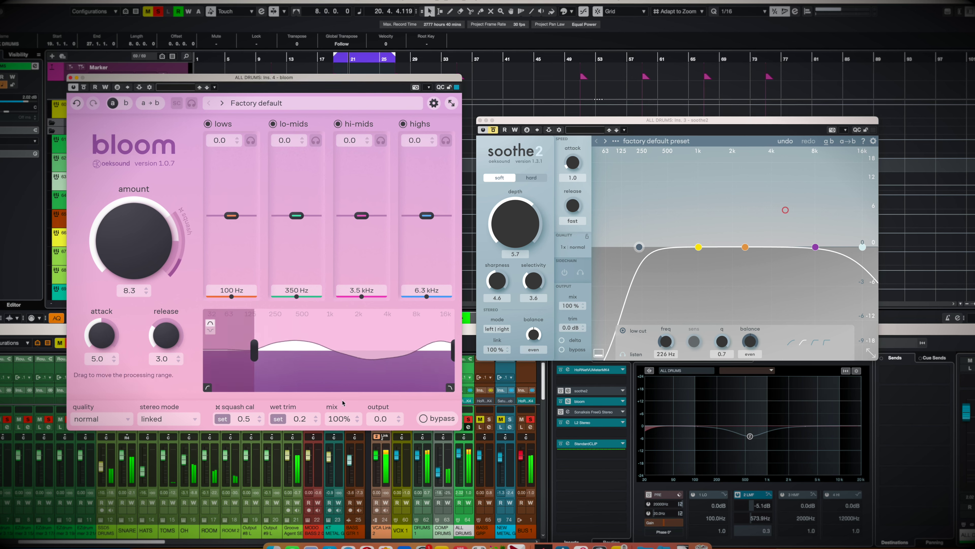
left_click(445, 418)
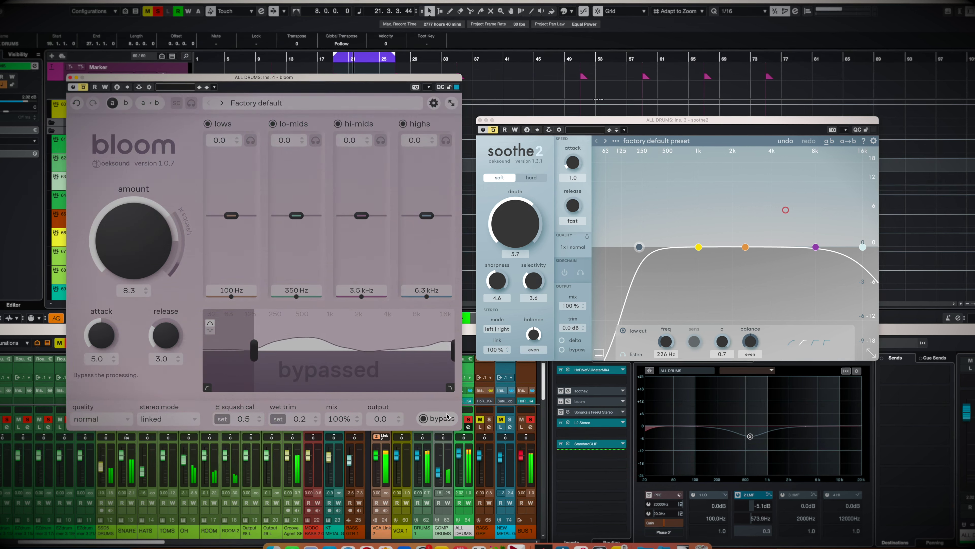
left_click(446, 418)
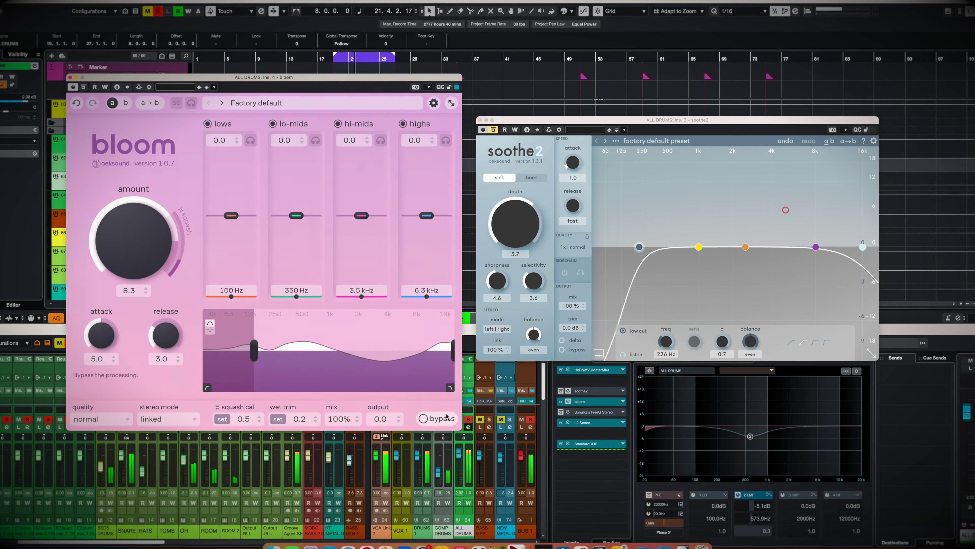
Step: Remove soothe2 from the ALL DRUMS inserts and close the bloom window
left_click(623, 391)
left_click(584, 70)
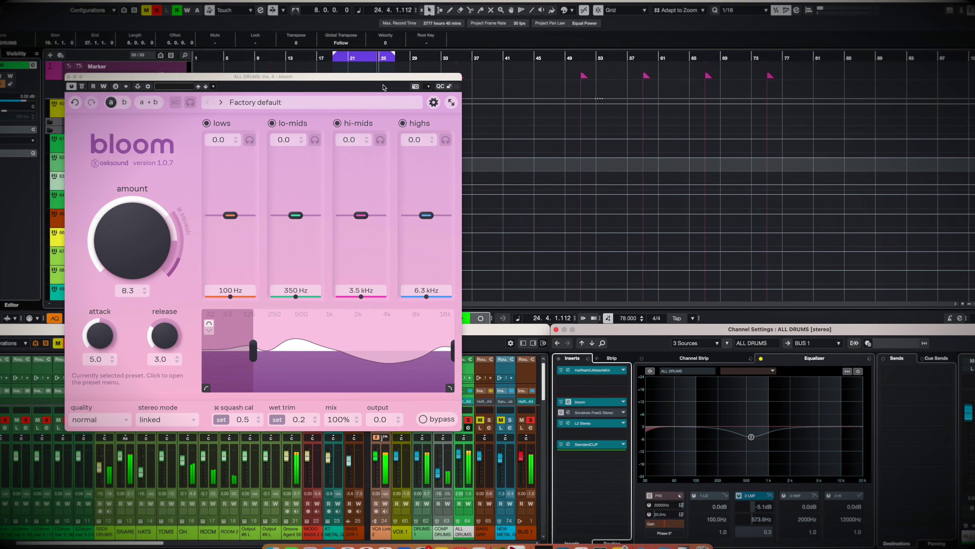
key("super+w")
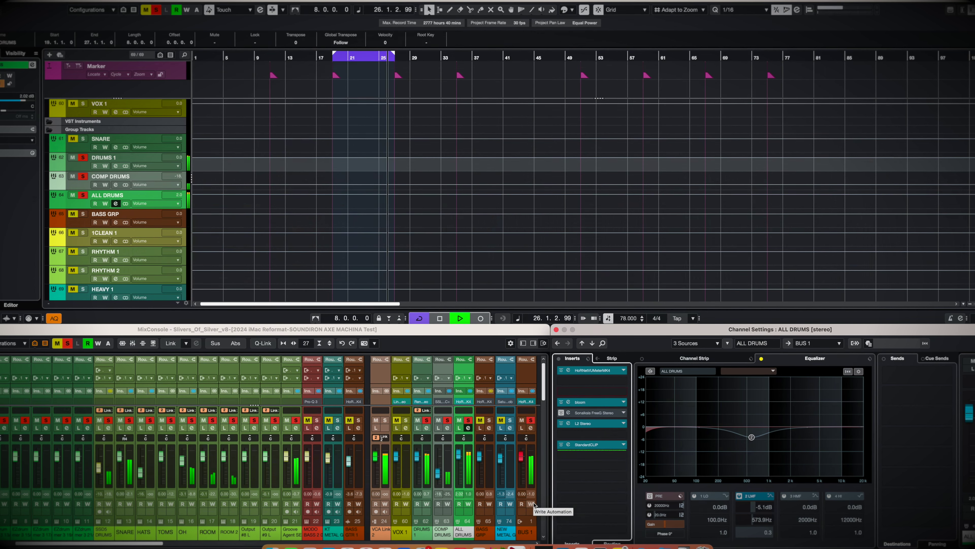
Step: Switch the solo from the drums to the unmuted NEW METAL GUITARS channel
key("s")
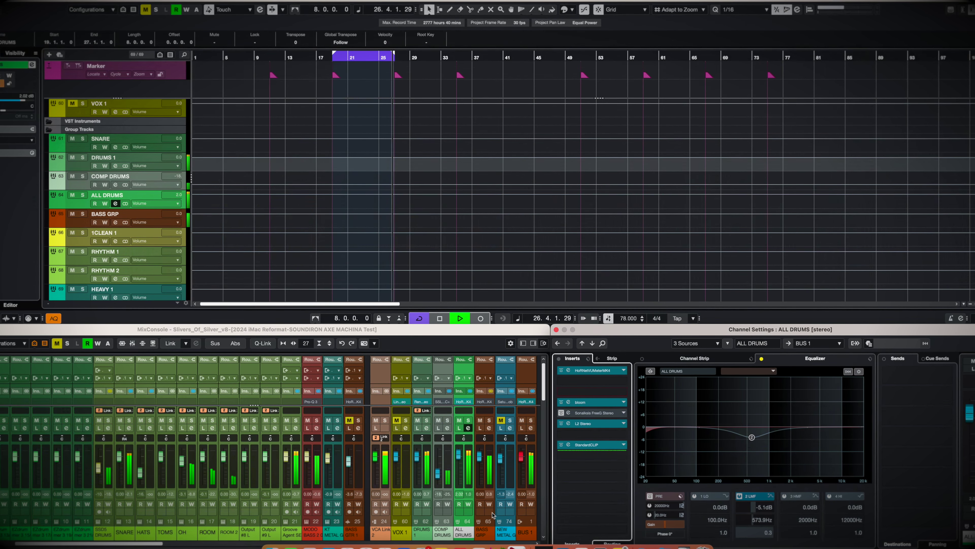
left_click(501, 421)
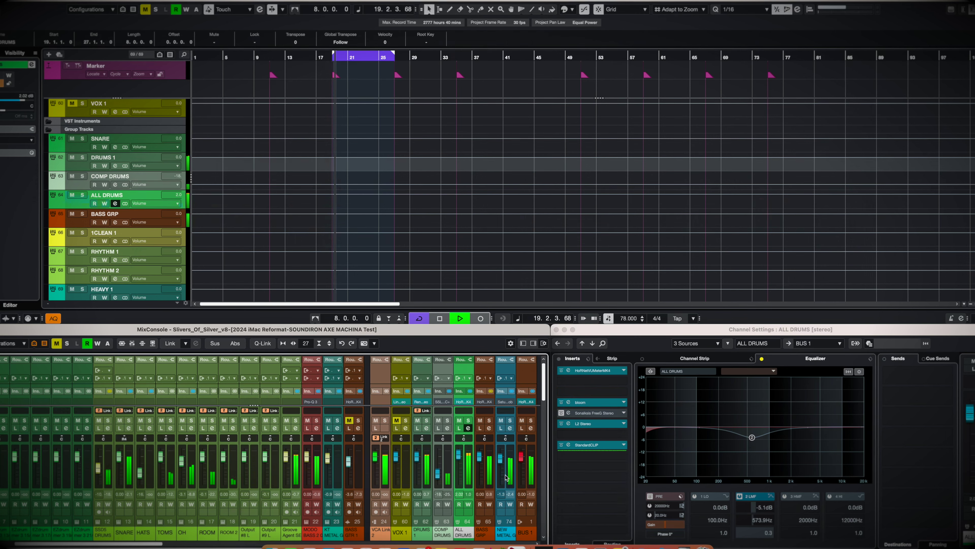
left_click(511, 481)
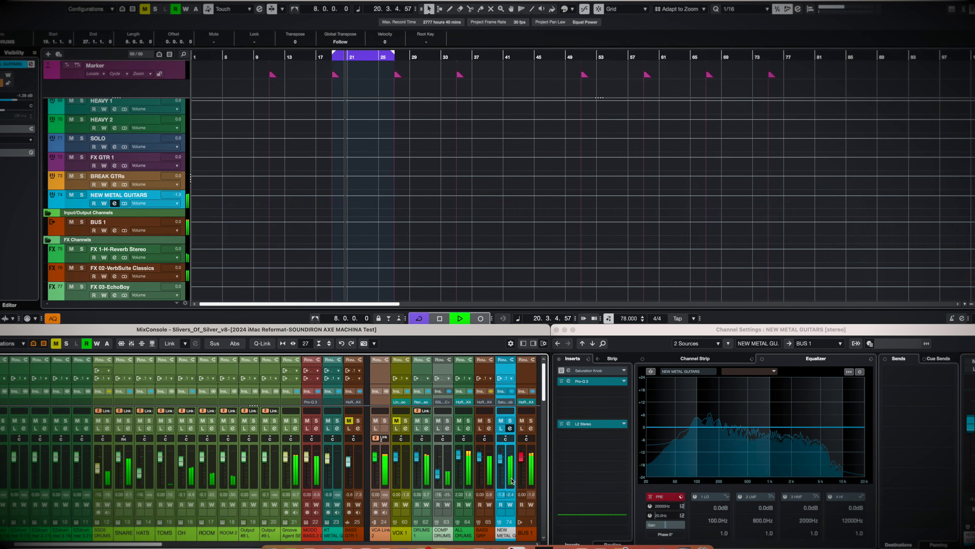
key("s")
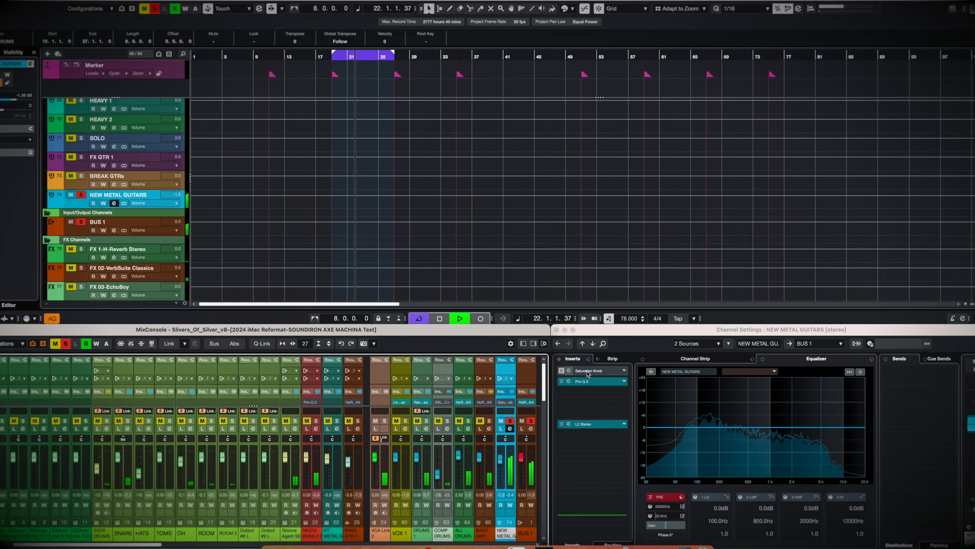
Step: Insert the bloom plug-in in the empty slot above L2 Stereo on the NEW METAL GUITARS channel
left_click(586, 402)
type("bloom")
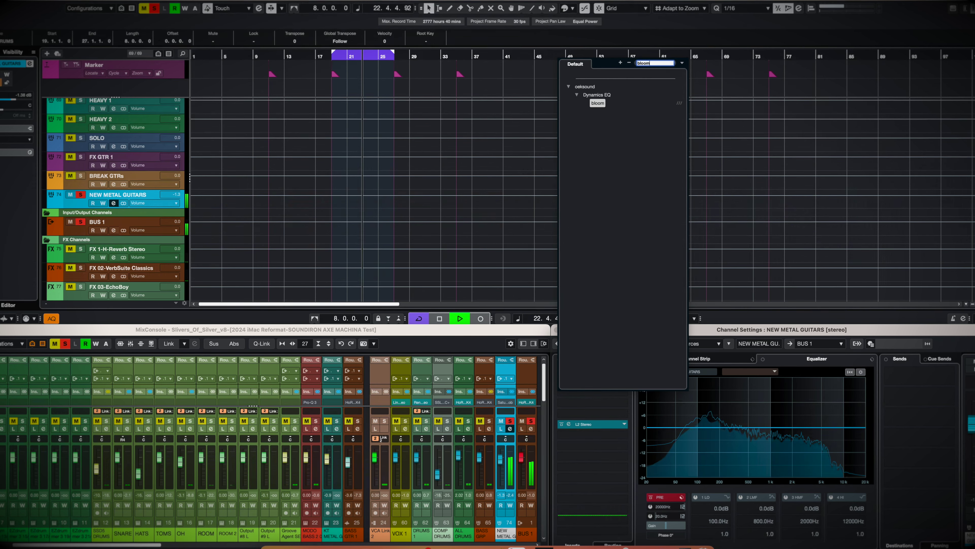
key("Return")
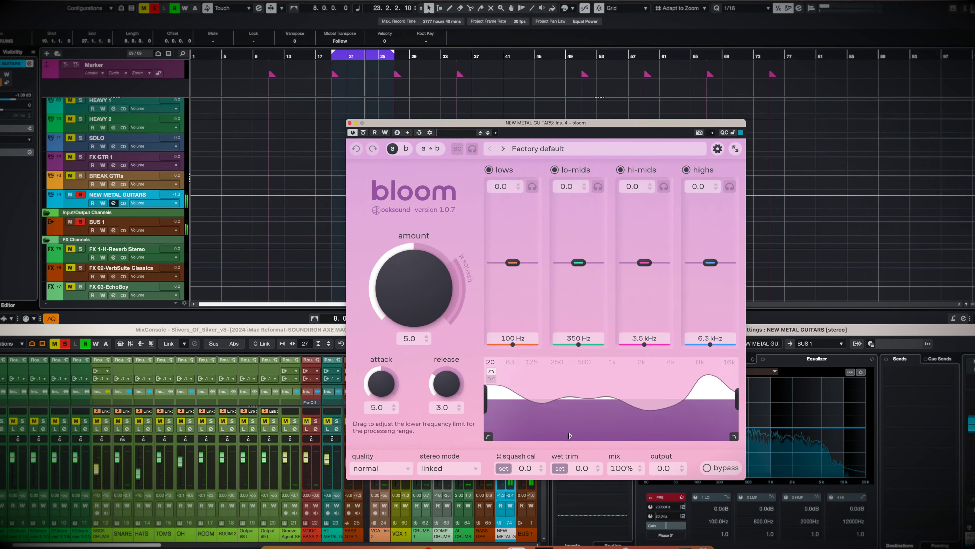
Step: Raise bloom's amount on the soloed guitars to 6.8, comparing the processing against bypass before and after the change
left_click(733, 468)
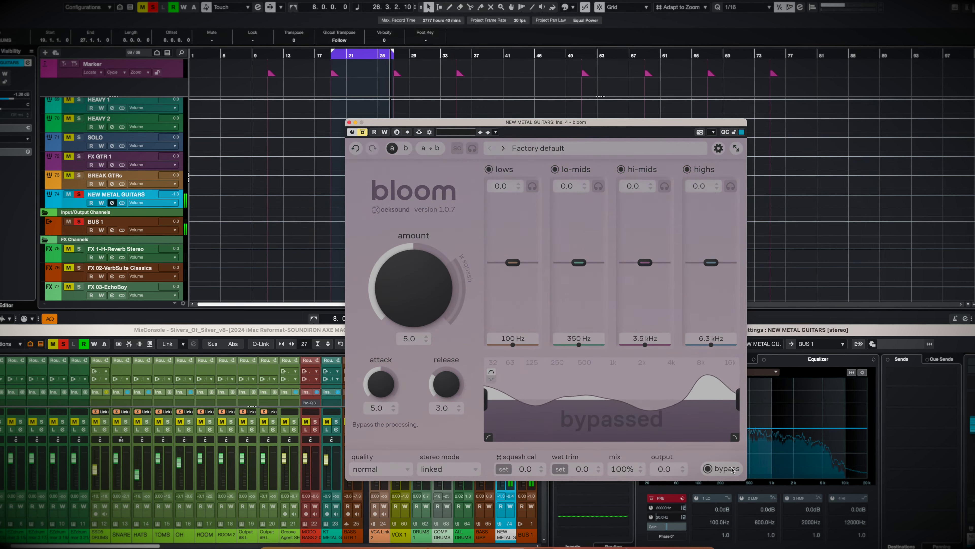
left_click(732, 469)
left_click_drag(408, 316, 418, 276)
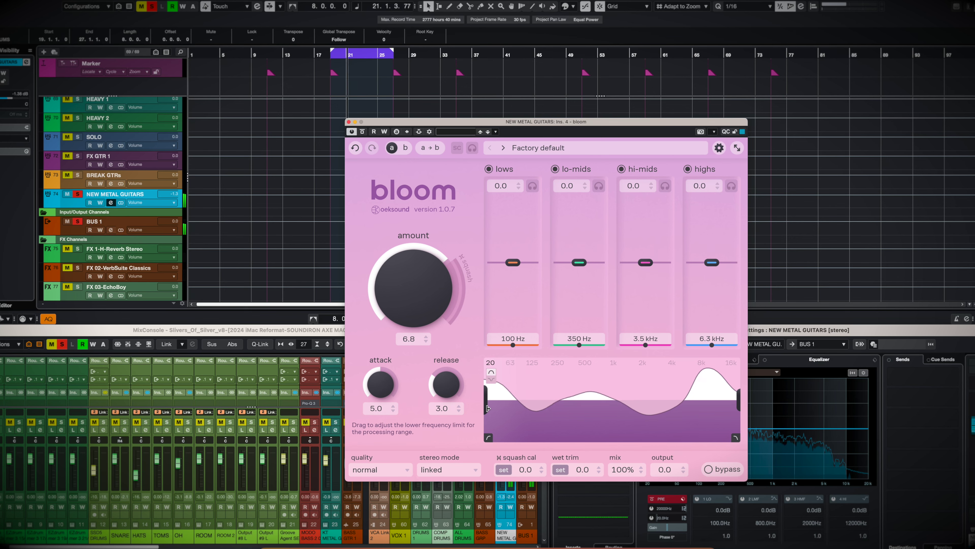
mouse_move(487, 408)
left_mouse_down()
mouse_move(530, 412)
mouse_move(487, 409)
left_mouse_up()
left_click(724, 470)
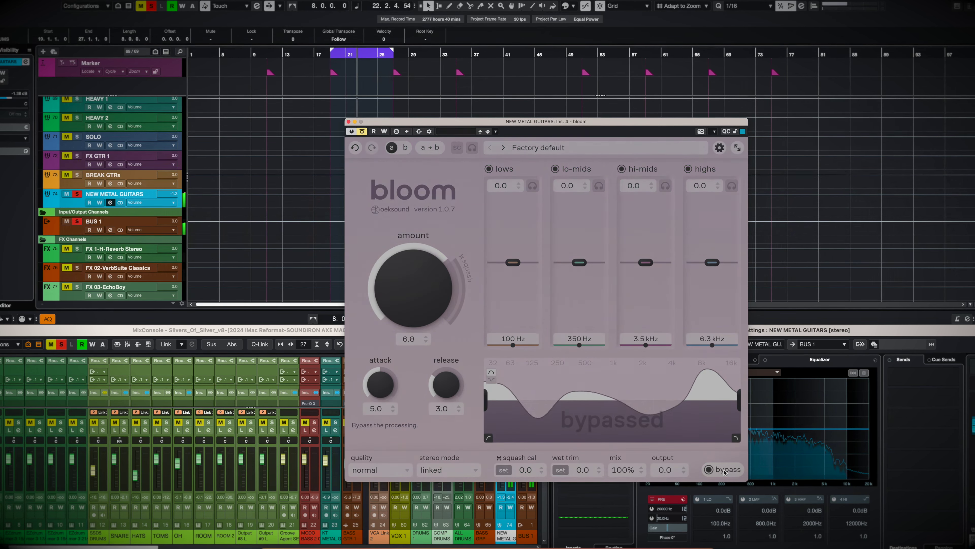
left_click(724, 471)
Step: Auto-set bloom's squash calibration and wet trim on the guitars and check the level-matched result against bypass
left_click(504, 470)
left_click(561, 470)
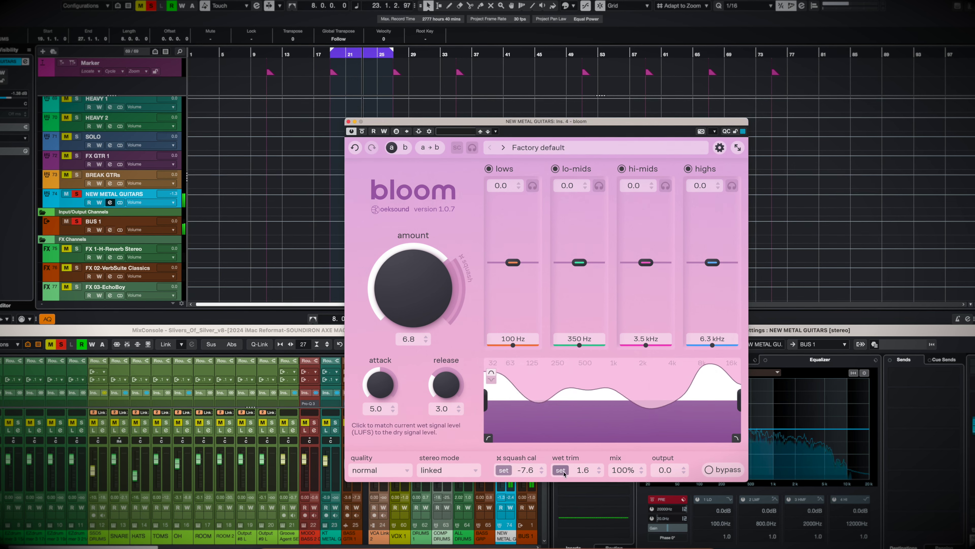
left_click(726, 471)
left_click(728, 474)
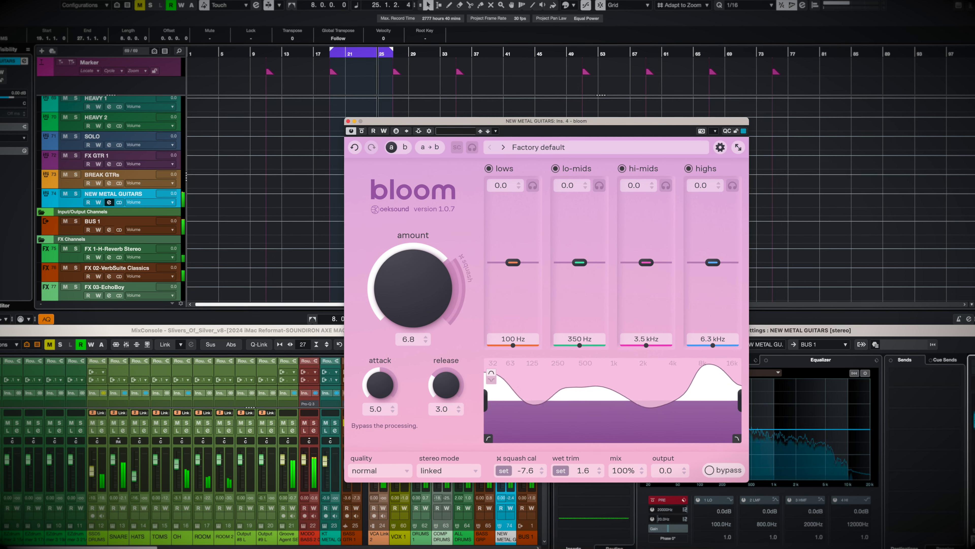
Step: Compare bloom on the guitars against bypass within the full mix, and raise its amount to 8.3
left_click(729, 474)
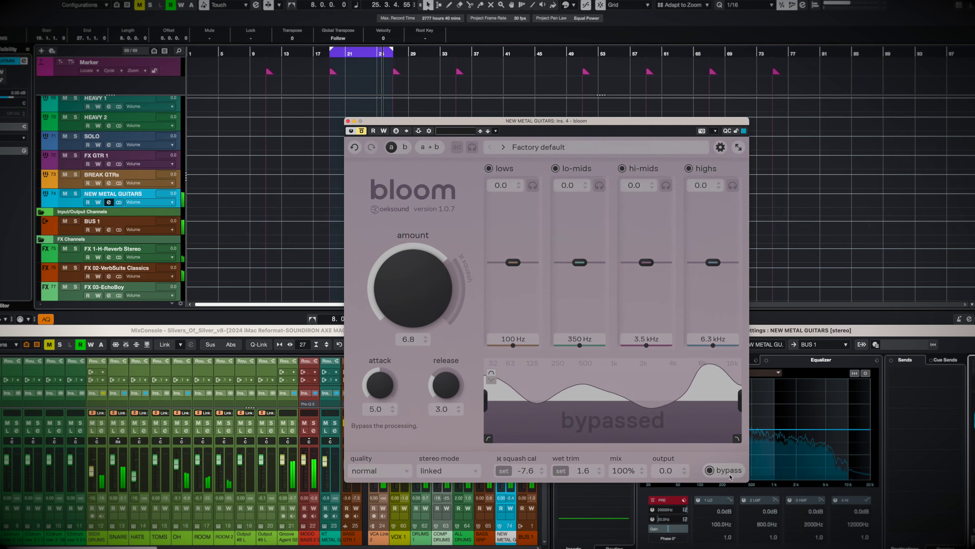
left_click(730, 475)
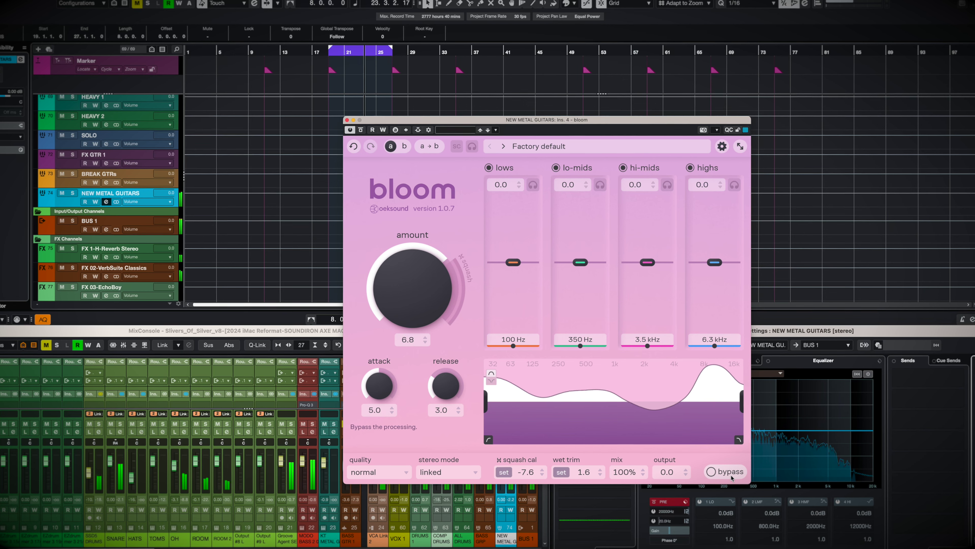
left_click(725, 472)
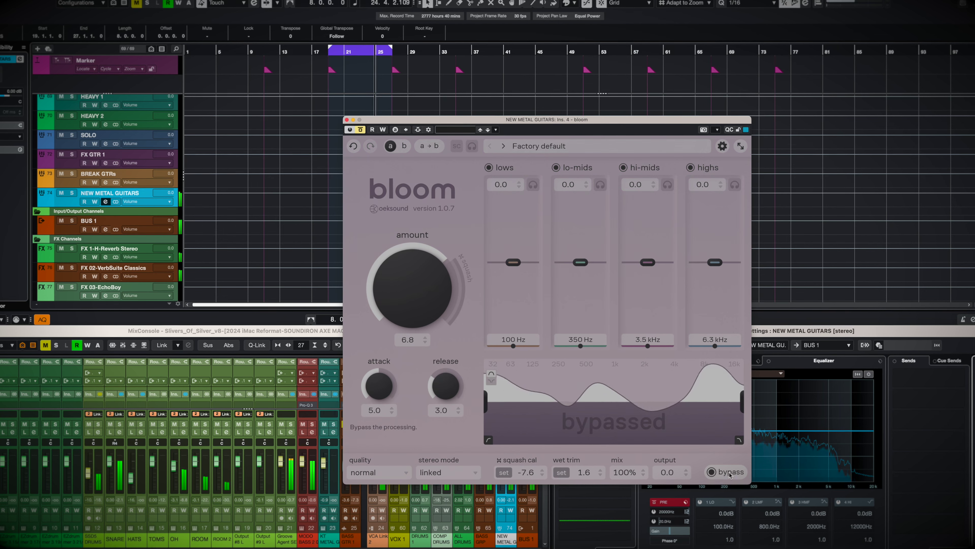
left_click(726, 472)
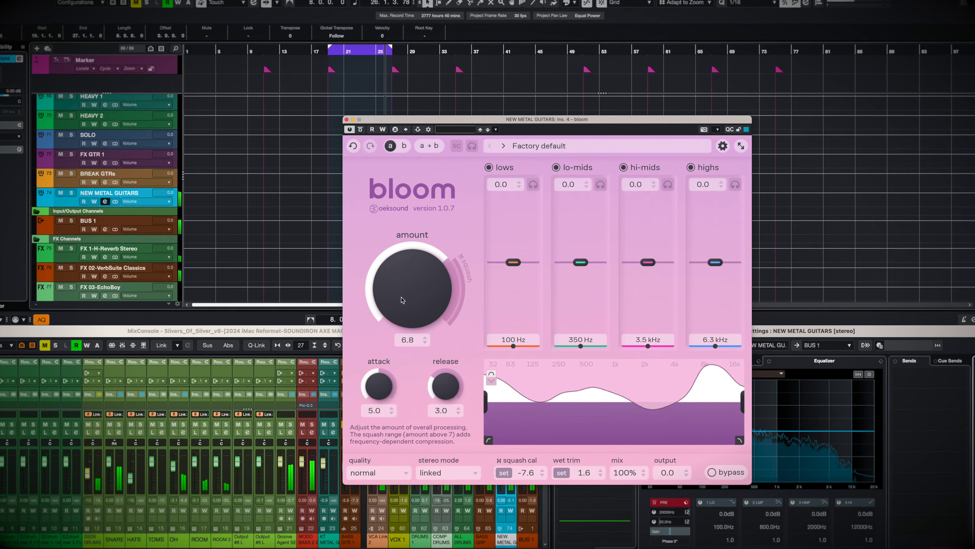
left_click_drag(412, 300, 417, 260)
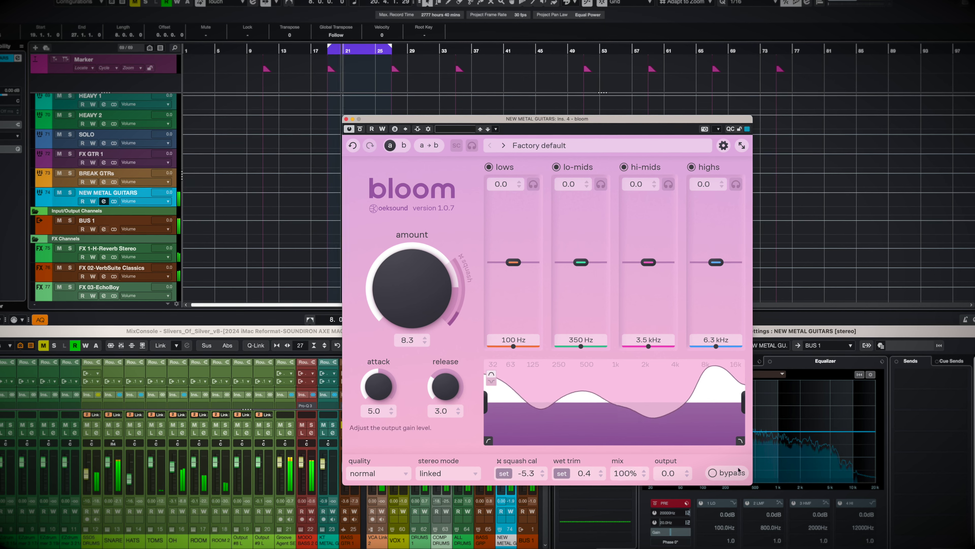
Step: Raise bloom's amount on the guitars to 8.8 and auto-set its squash calibration and wet trim again
left_click(741, 475)
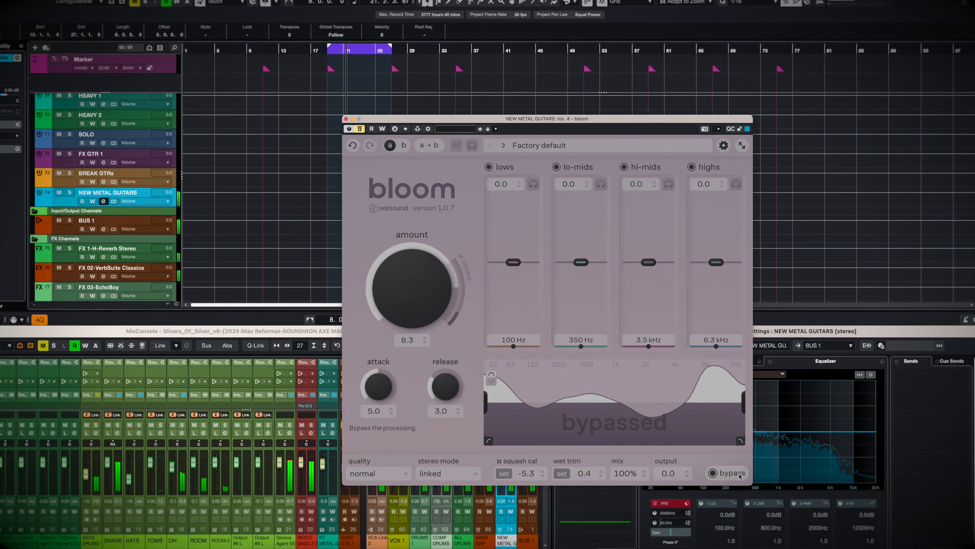
left_click(742, 476)
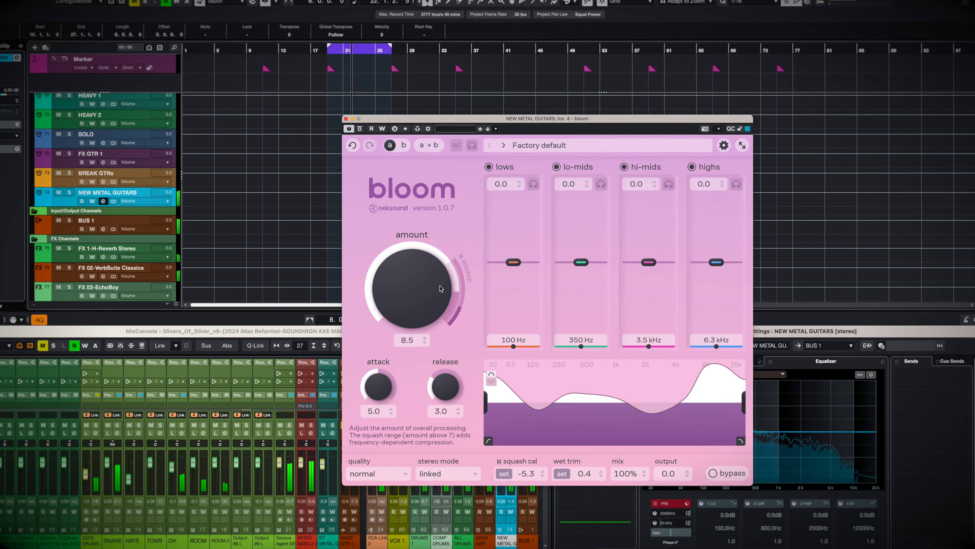
left_click_drag(440, 289, 440, 280)
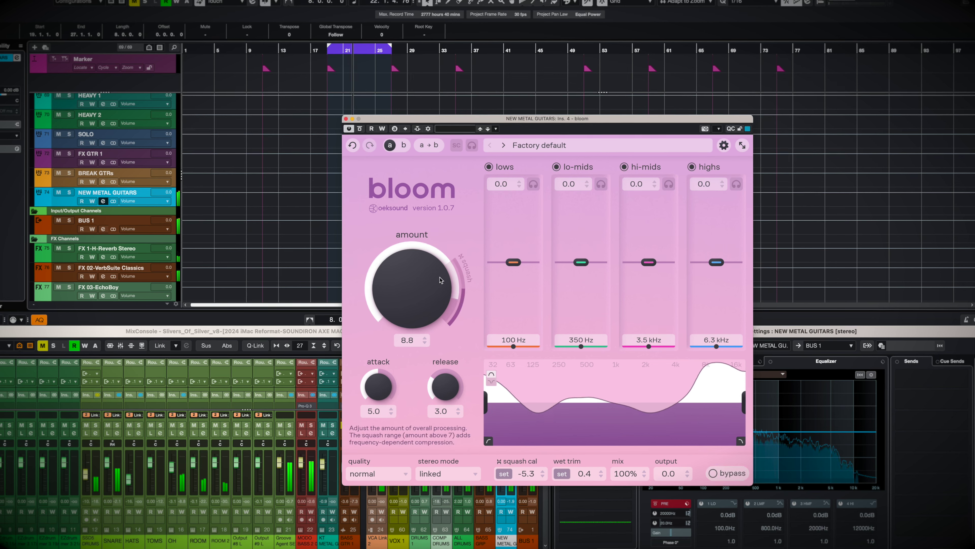
left_click(504, 473)
left_click(561, 474)
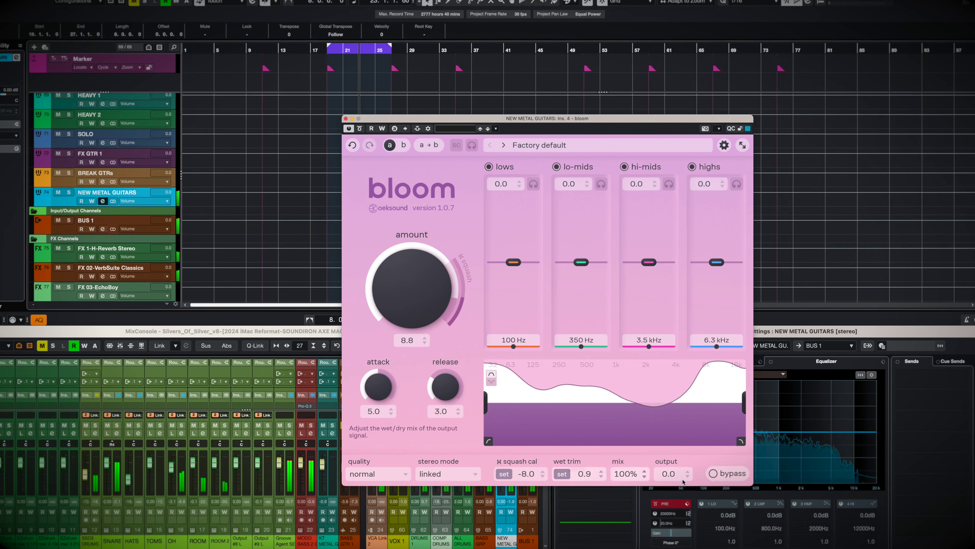
Step: Compare the recalibrated guitar processing against bypass in the full mix and close the guitars' bloom window
left_click(737, 477)
left_click(736, 477)
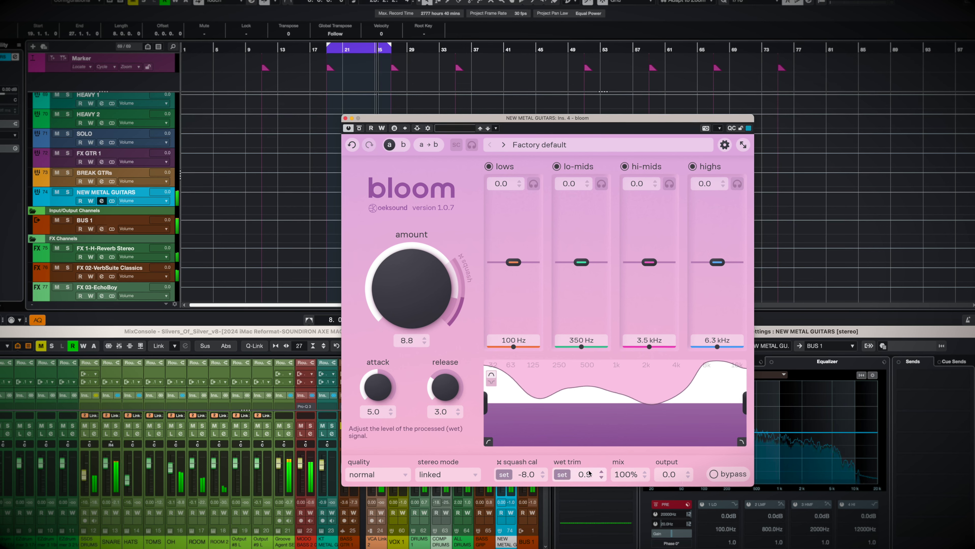
left_click(725, 475)
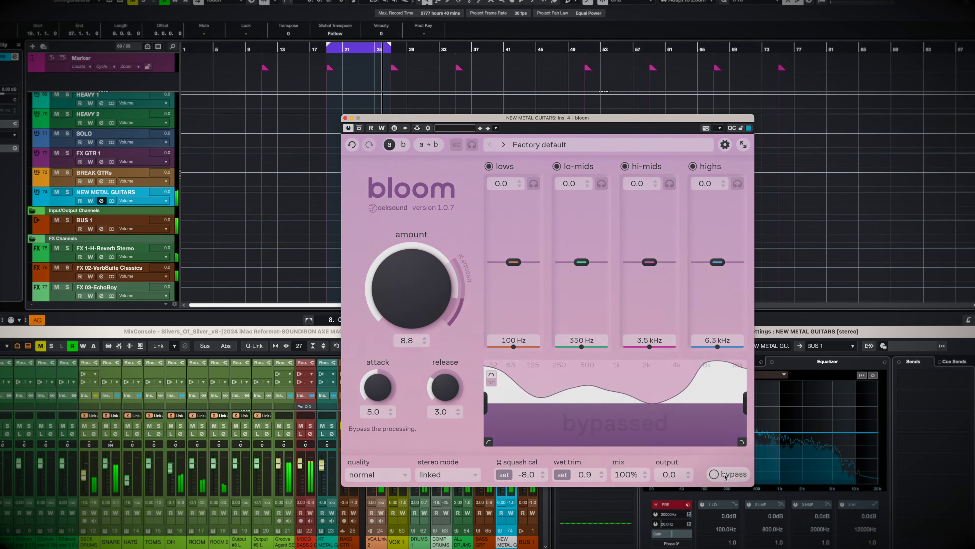
left_click(725, 475)
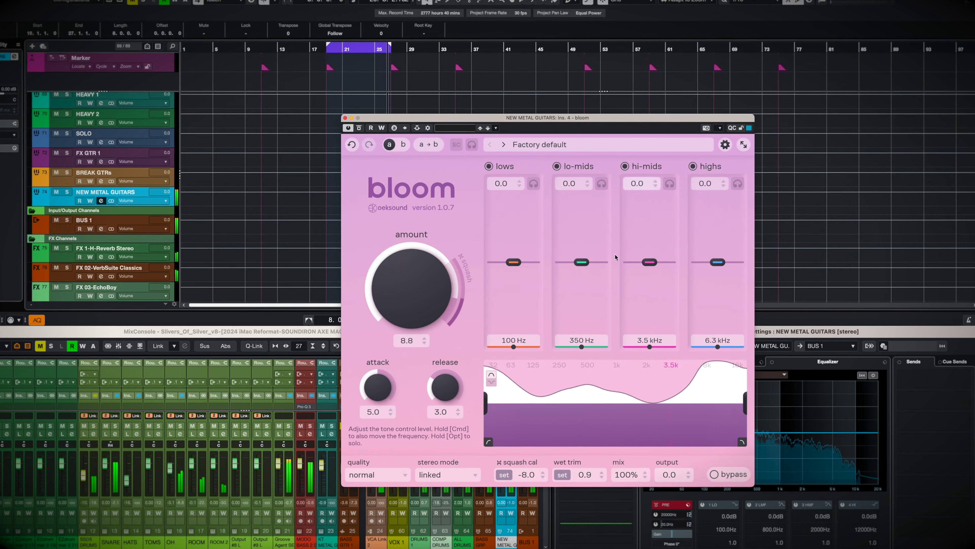
key("super+w")
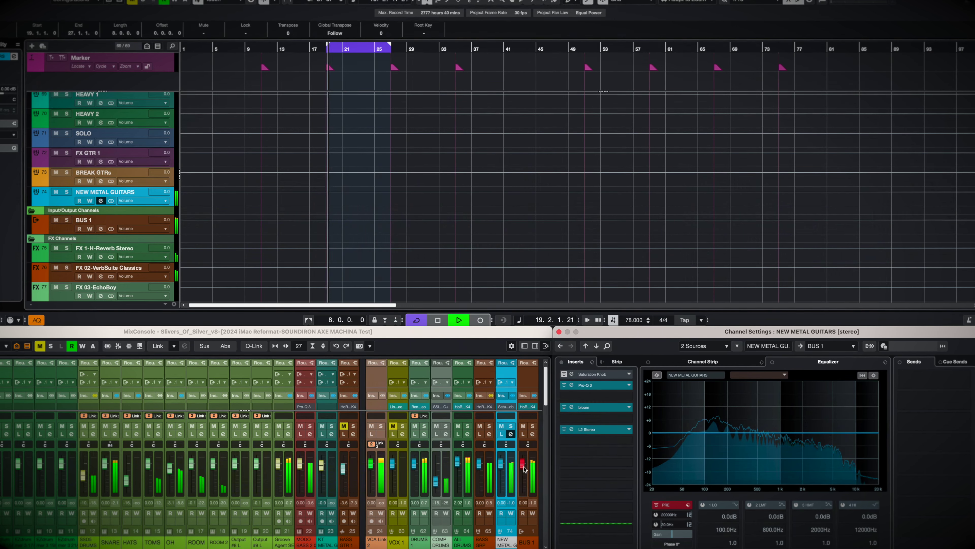
Step: Solo the BASS GRP channel and insert the bloom plug-in in its third insert slot
left_click(489, 426)
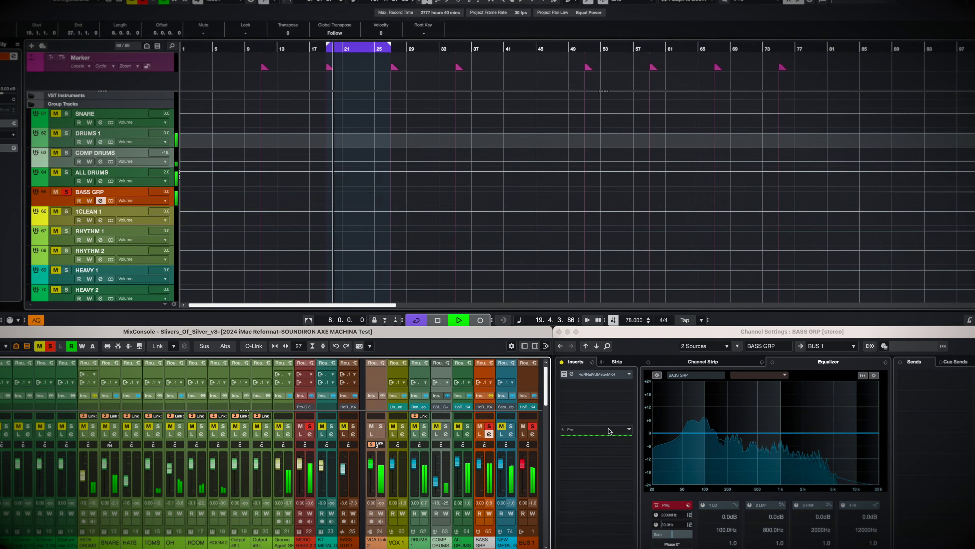
left_click(594, 398)
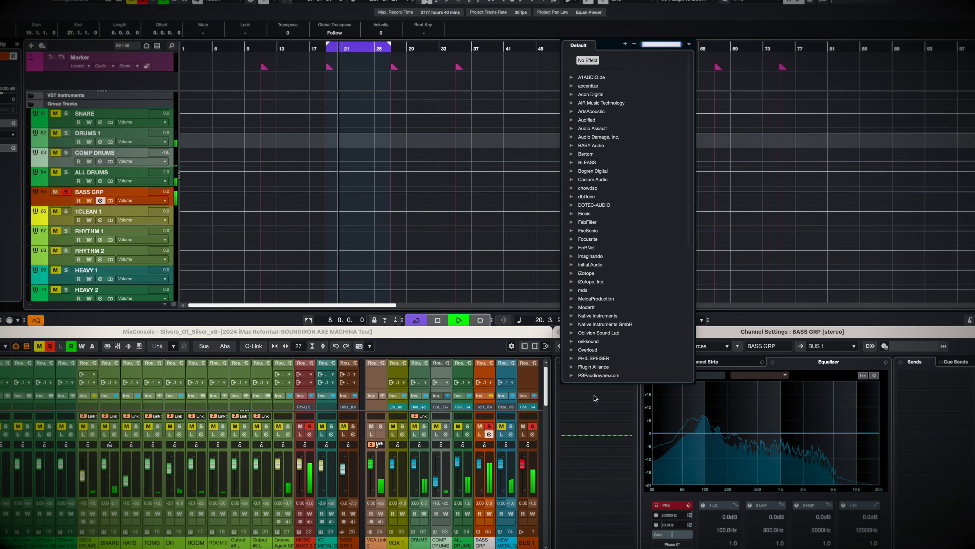
type("bloom")
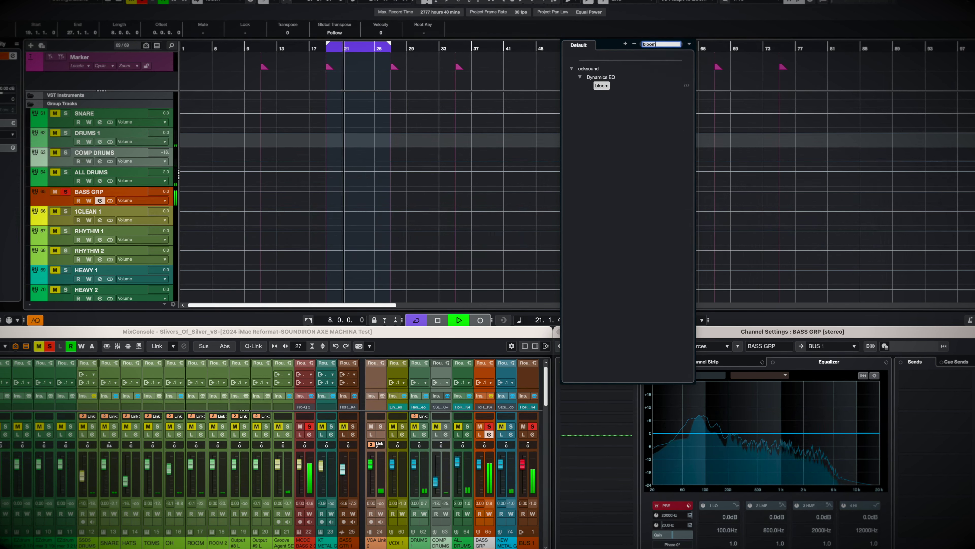
key("Return")
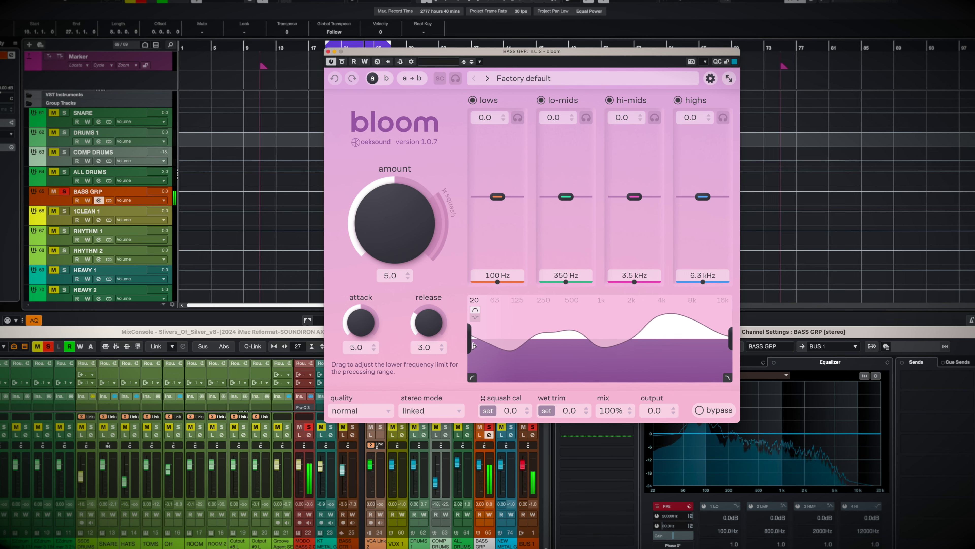
Step: Try raising the lower limit of bloom's processing range to about 205 Hz, reset it, and compare the bass against bypass
left_click_drag(471, 342, 539, 350)
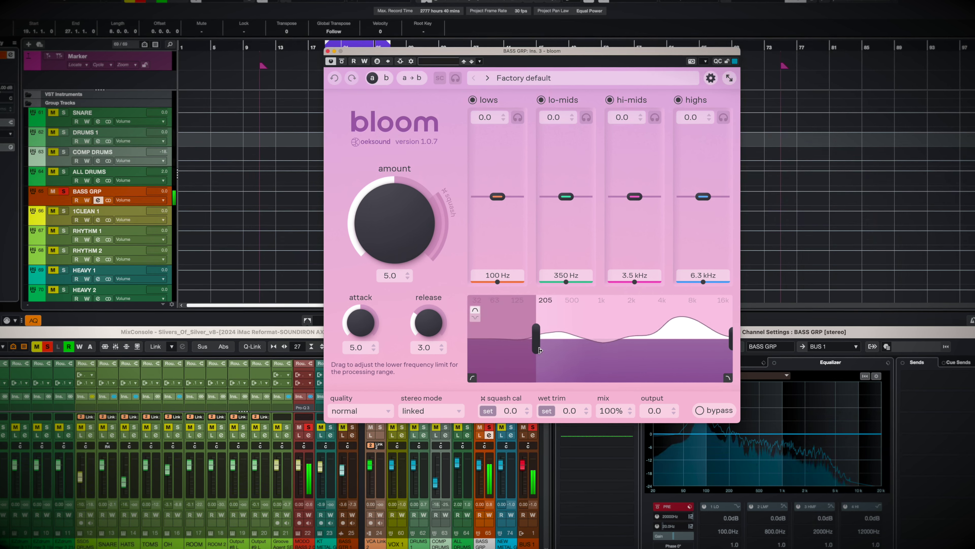
double_click(542, 349)
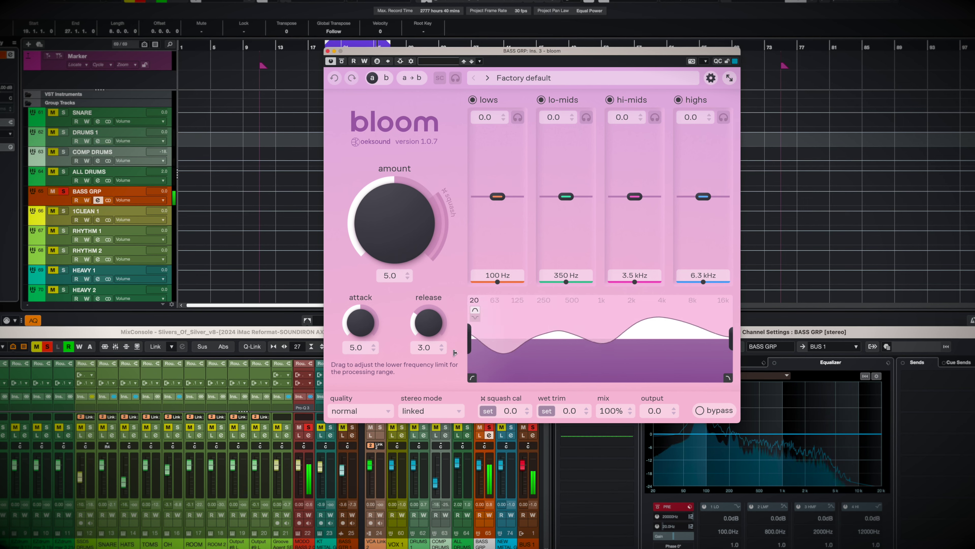
left_click(700, 410)
left_click(701, 410)
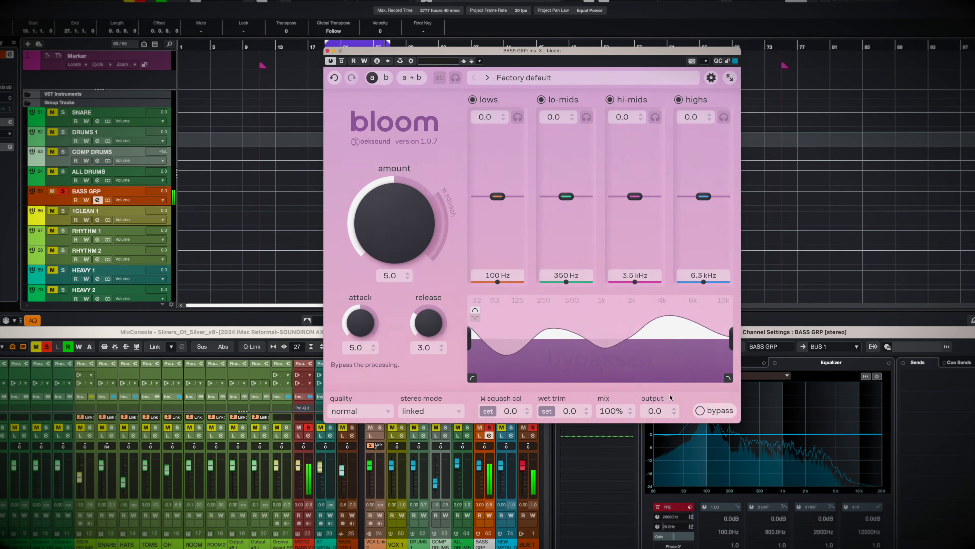
Step: Raise bloom's amount on the bass to 6.8 and auto-set its squash calibration and wet trim
scroll(404, 229, "up", 8)
scroll(404, 229, "up", 2)
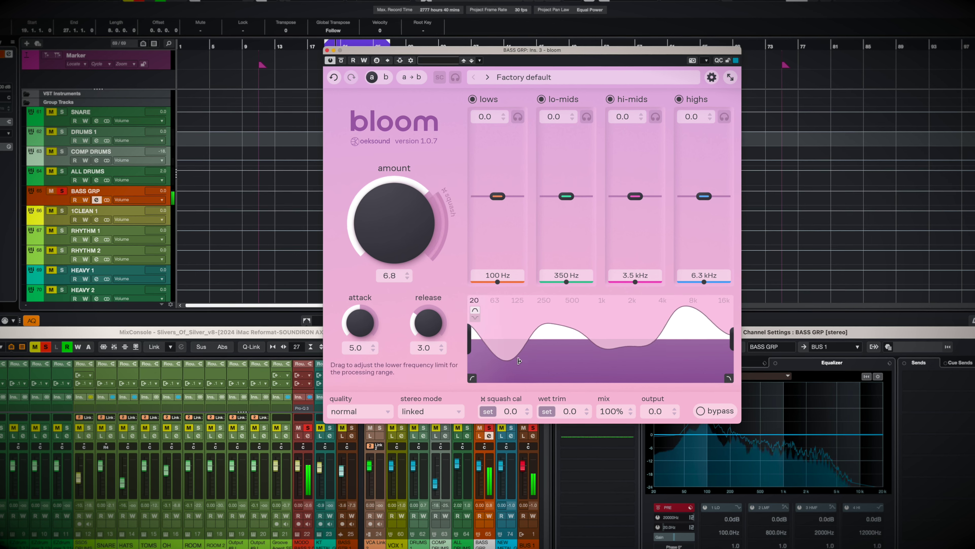
left_click(488, 412)
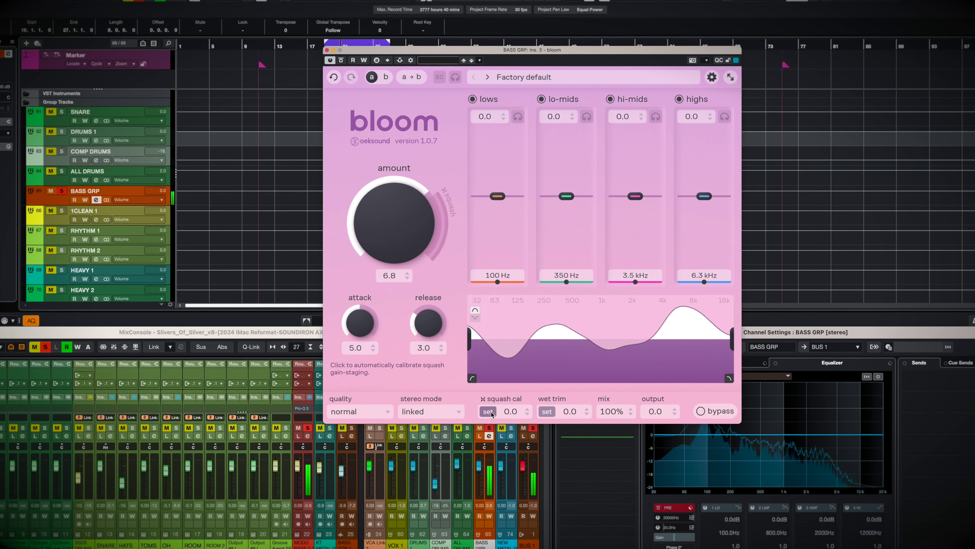
left_click(547, 412)
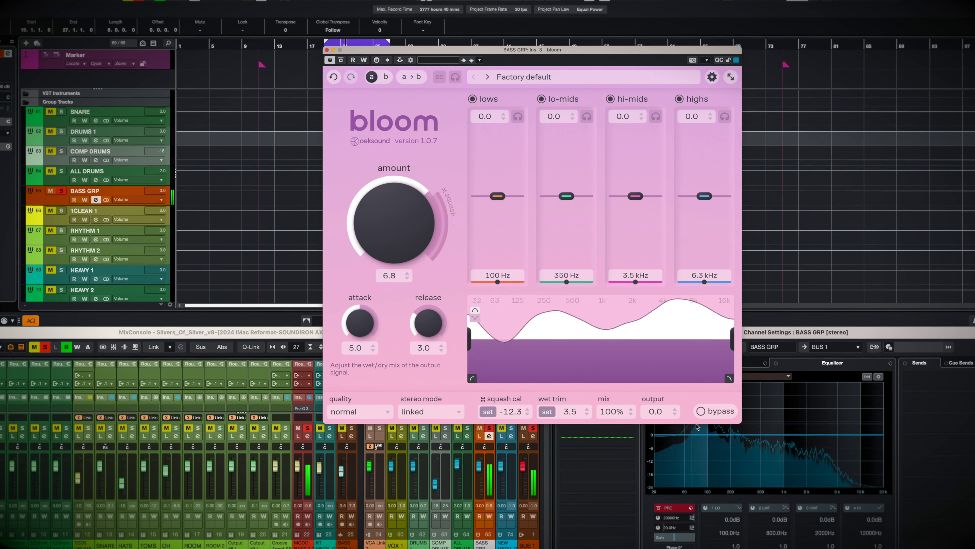
Step: Compare bloom on the bass against bypass, both within the full mix and soloed
left_click(728, 414)
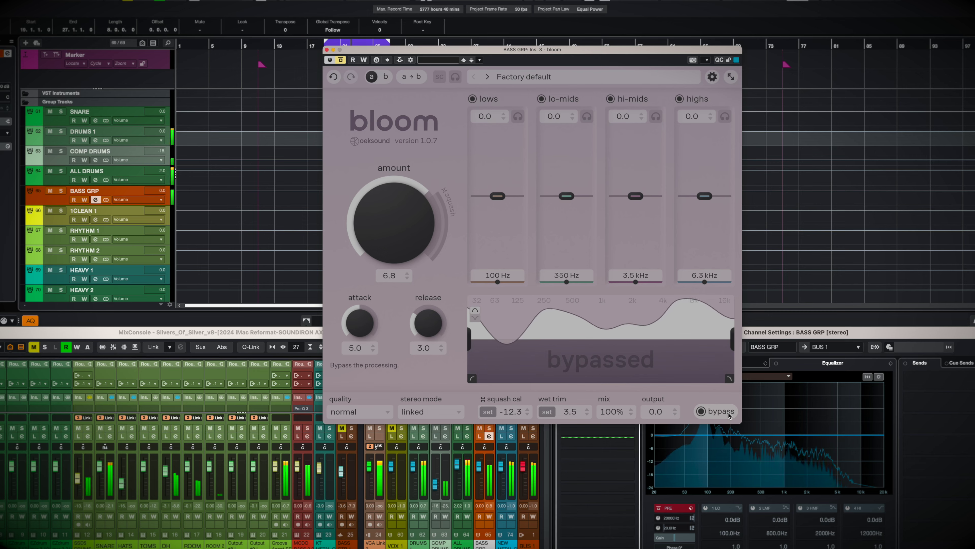
left_click(716, 408)
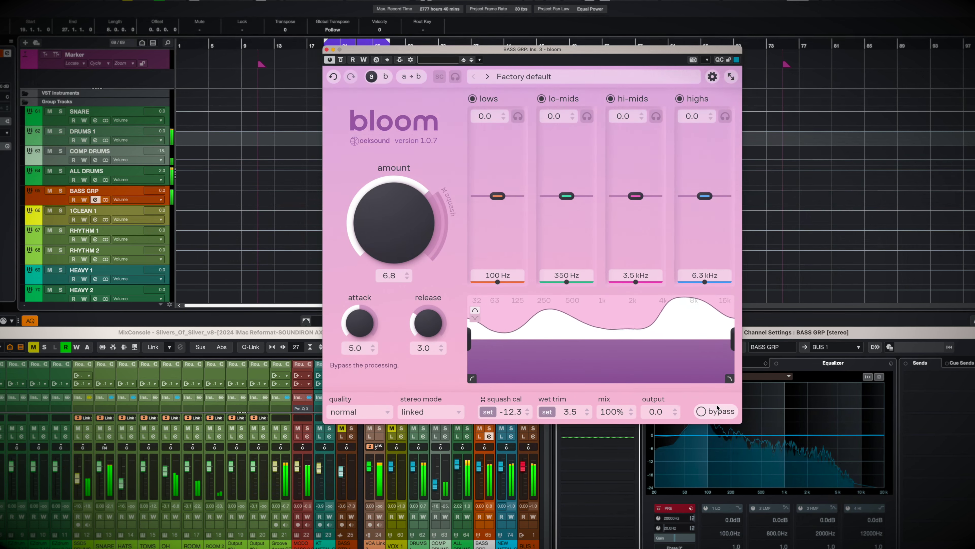
left_click(717, 412)
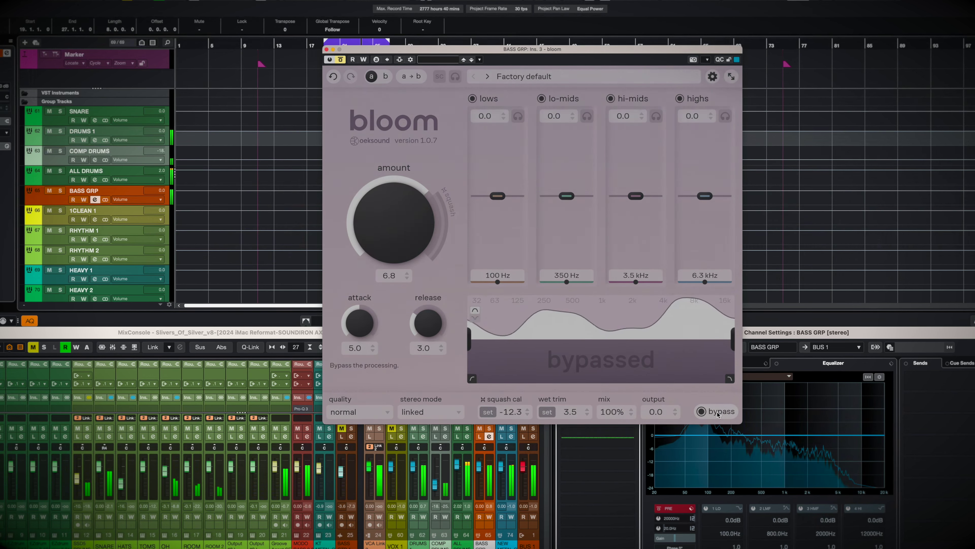
left_click(716, 412)
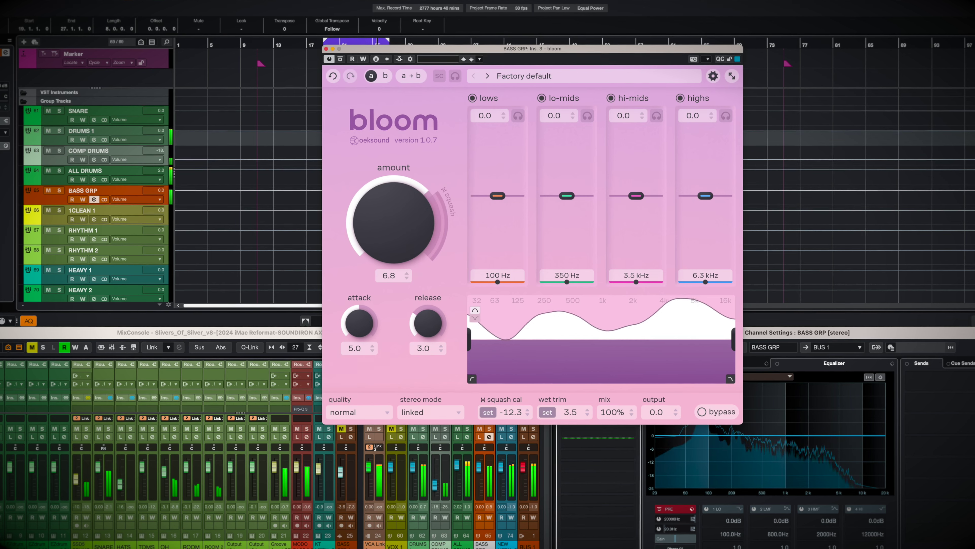
left_click(722, 415)
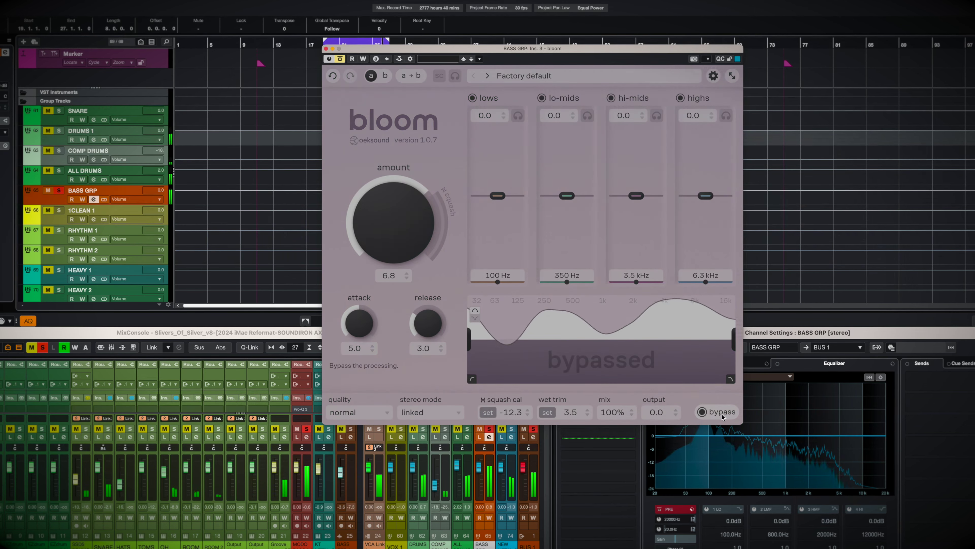
left_click(720, 416)
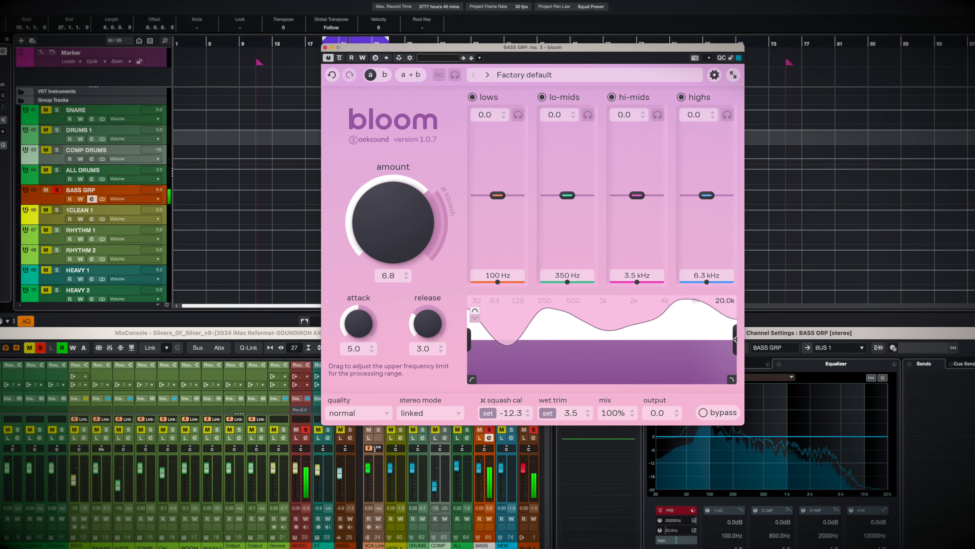
Step: Try lowering the upper limit of bloom's processing range to about 2.6 kHz, and return it to 20 kHz
left_click_drag(735, 338, 676, 358)
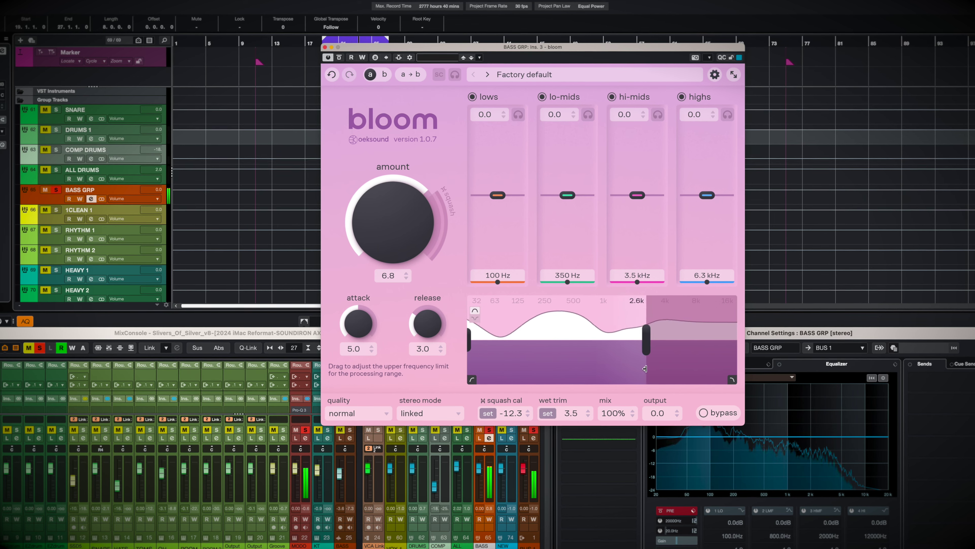
left_click_drag(649, 368, 735, 365)
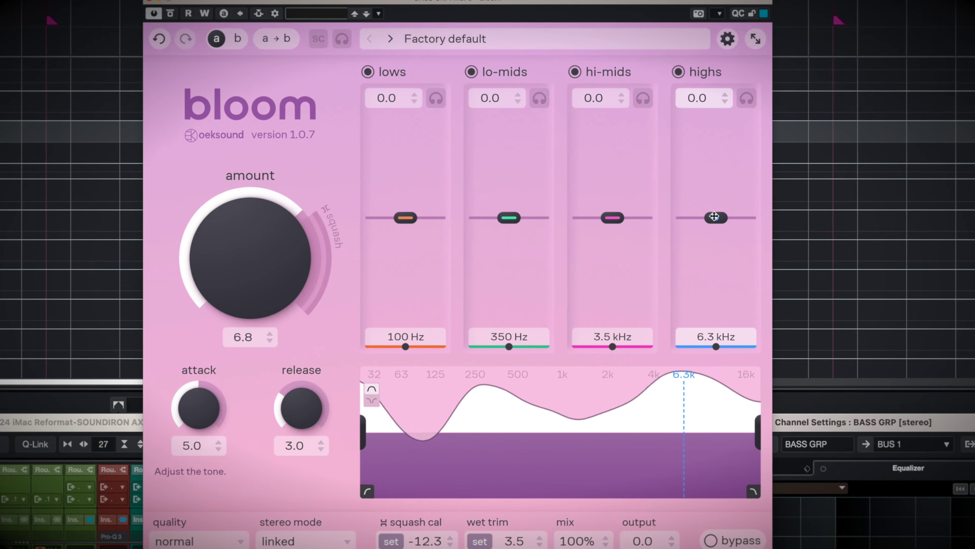
Step: Try cutting and boosting the highs tone control, ending at 7.7 around 11.7 kHz, and toggle the band off and on to compare
left_click_drag(714, 216, 716, 247)
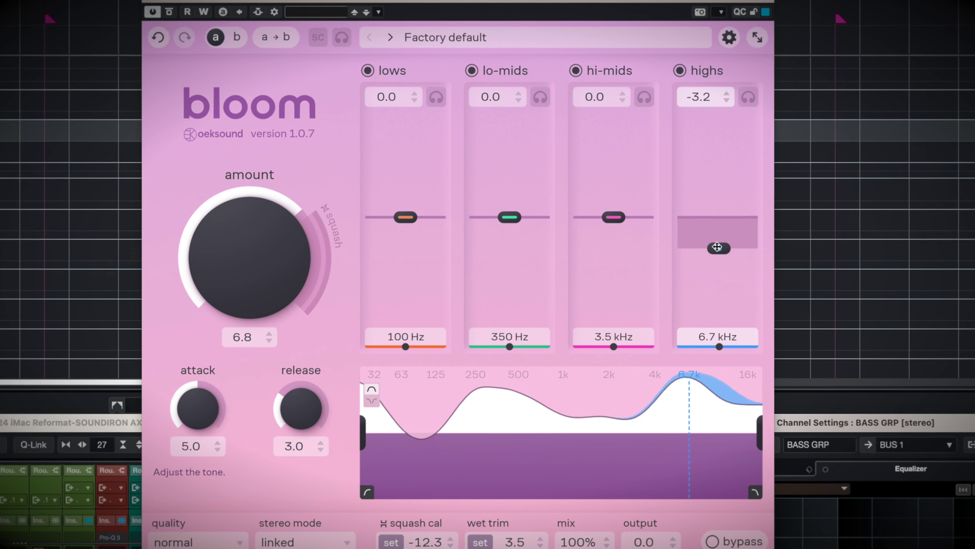
mouse_move(717, 246)
left_mouse_down()
mouse_move(717, 255)
mouse_move(717, 239)
left_mouse_up()
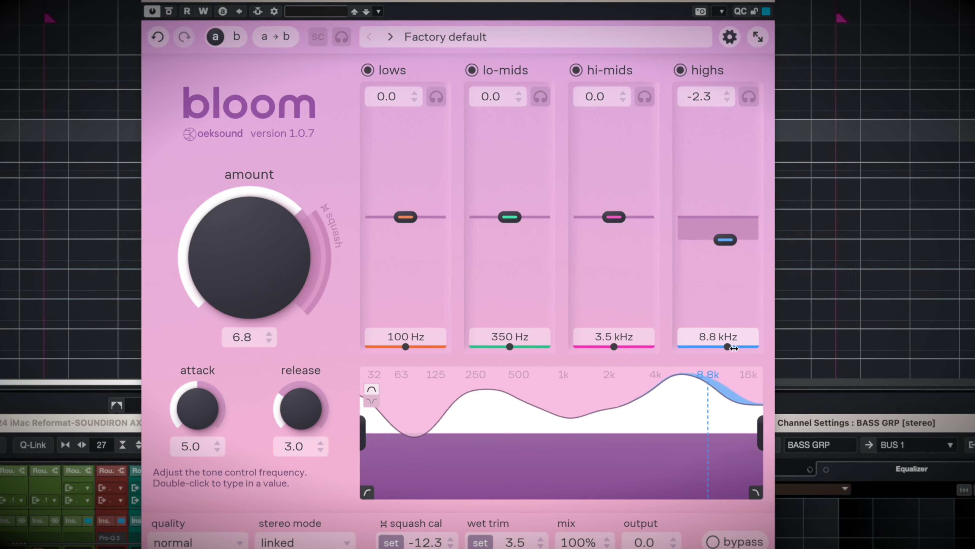
left_click_drag(725, 239, 732, 145)
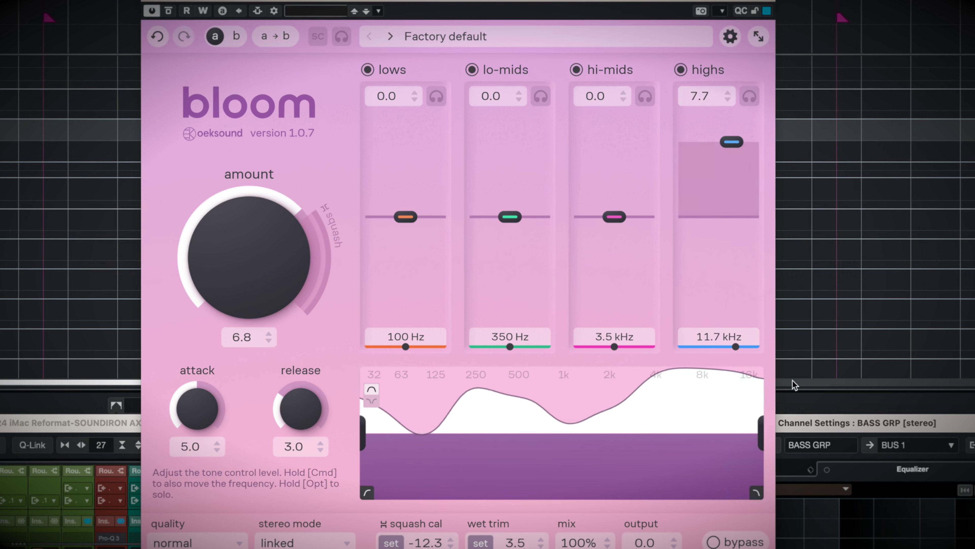
left_click(683, 71)
left_click(683, 71)
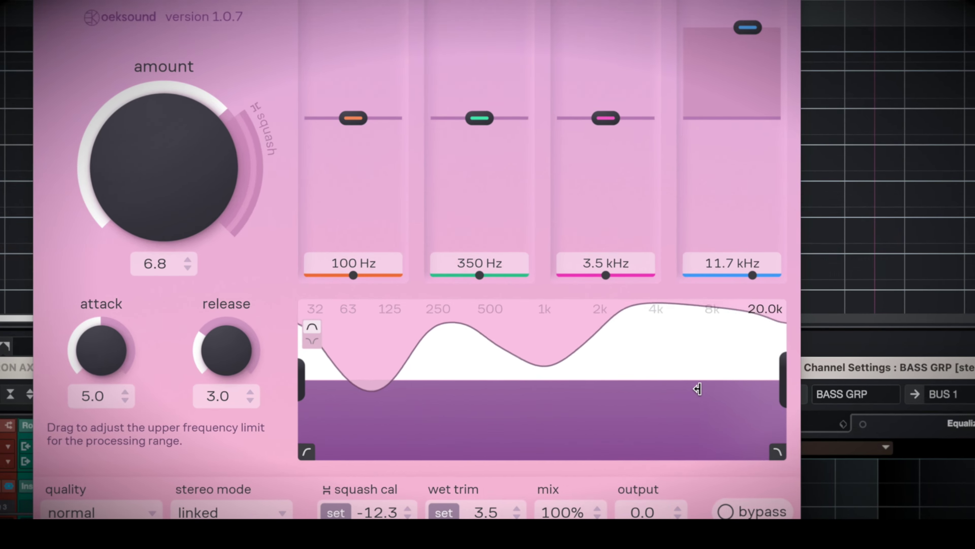
Step: Return the highs tone control to 0.0 at 6.3 kHz and boost the hi-mids to 7.5 at 3.7 kHz
left_click_drag(747, 27, 747, 195)
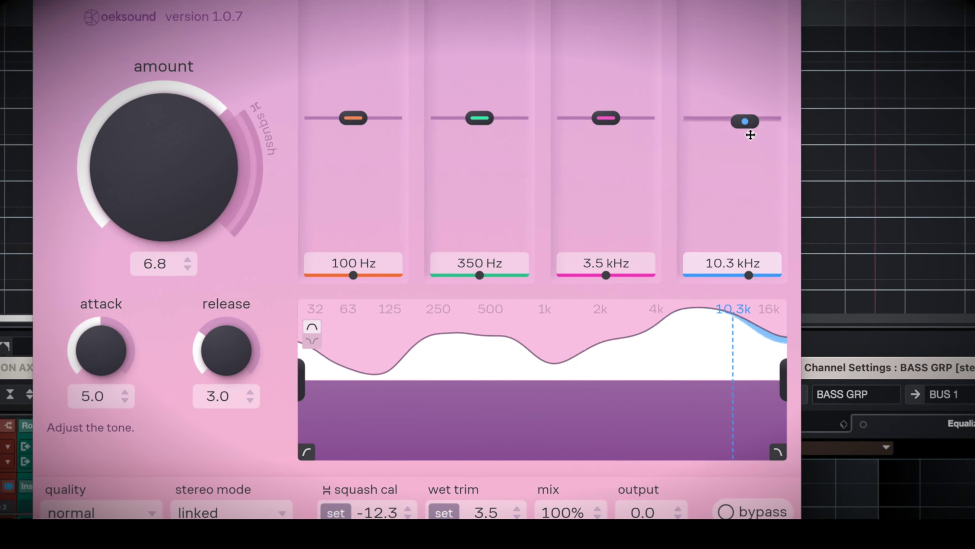
mouse_move(741, 229)
left_mouse_down()
mouse_move(738, 264)
mouse_move(740, 247)
left_mouse_up()
left_click_drag(731, 297, 727, 179)
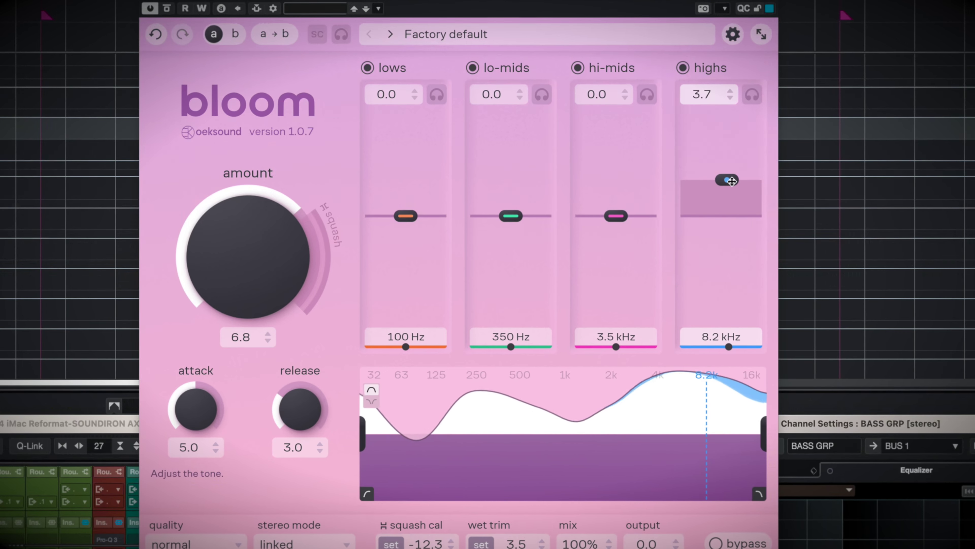
left_click_drag(616, 216, 619, 144)
left_click_drag(727, 179, 731, 205)
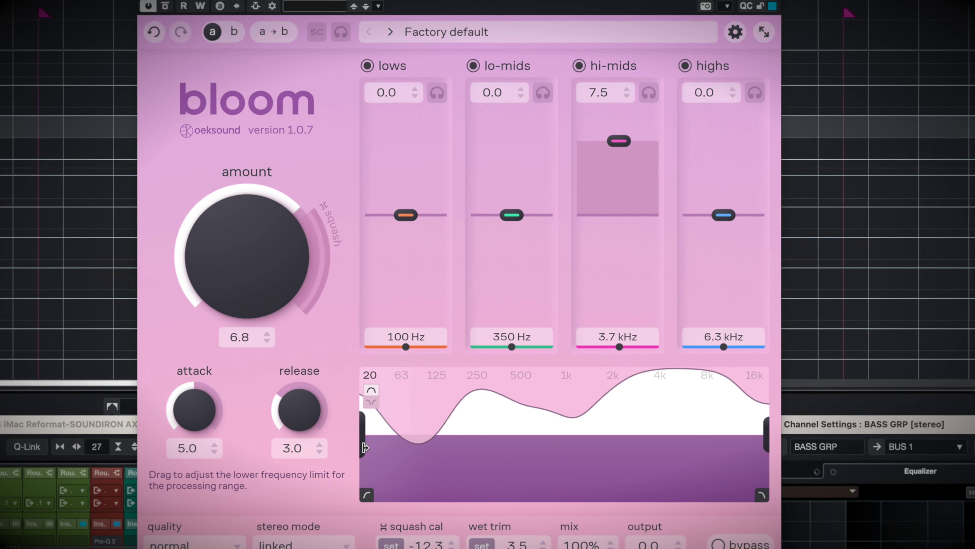
Step: Raise bloom's amount on the bass to 8.8 and move the lower limit of the processing range to about 2.2 kHz
left_click_drag(265, 307, 279, 232)
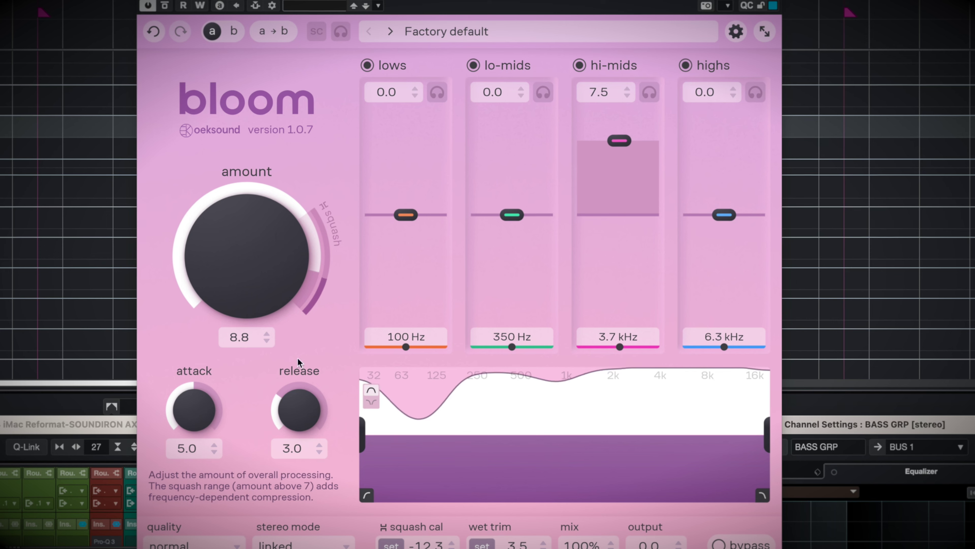
left_click_drag(367, 456, 627, 466)
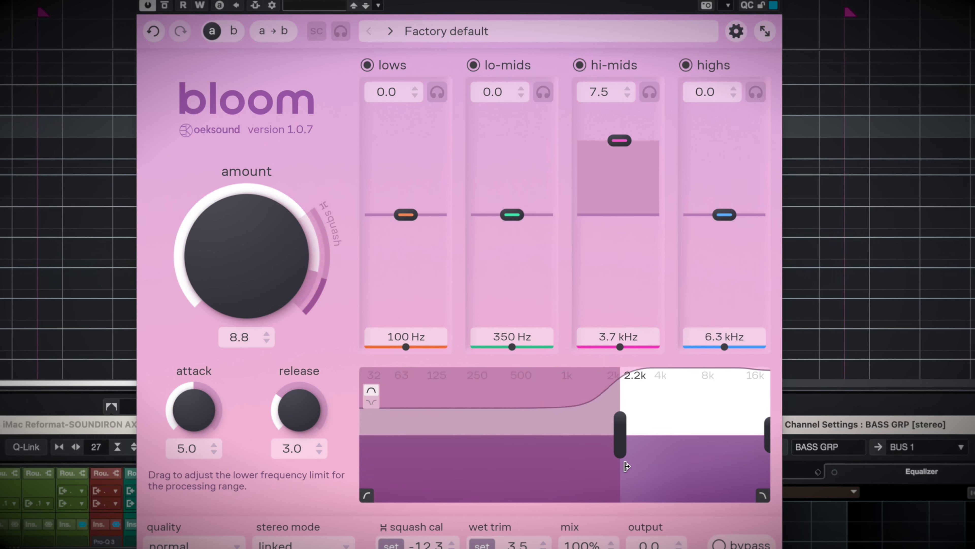
Step: Toggle bloom's bypass on the bass group to compare the processed and unprocessed sound
left_click(751, 546)
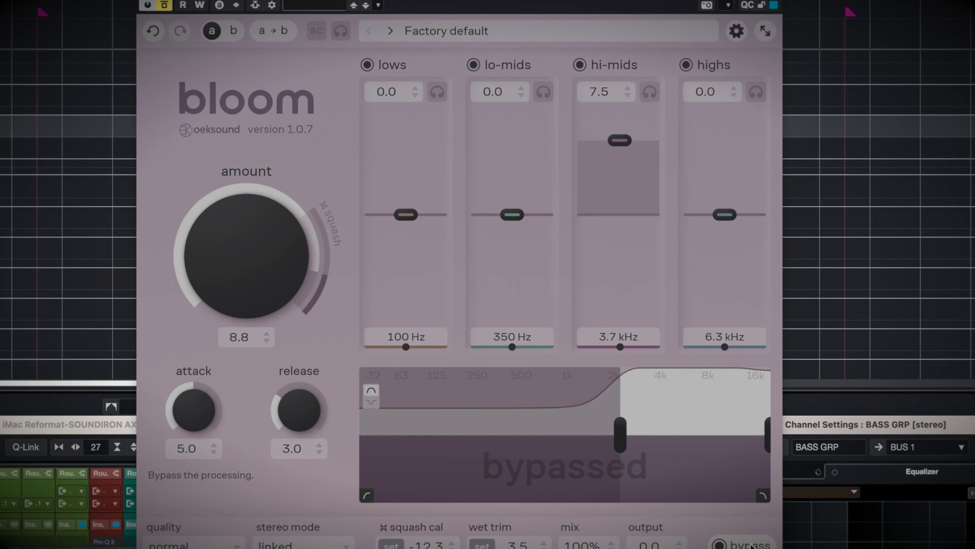
left_click(751, 546)
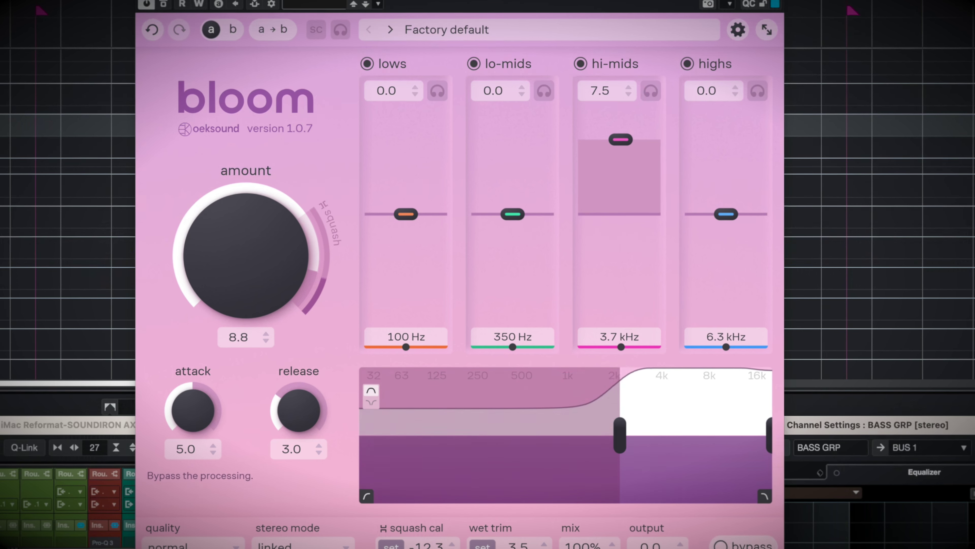
left_click(752, 545)
left_click(752, 545)
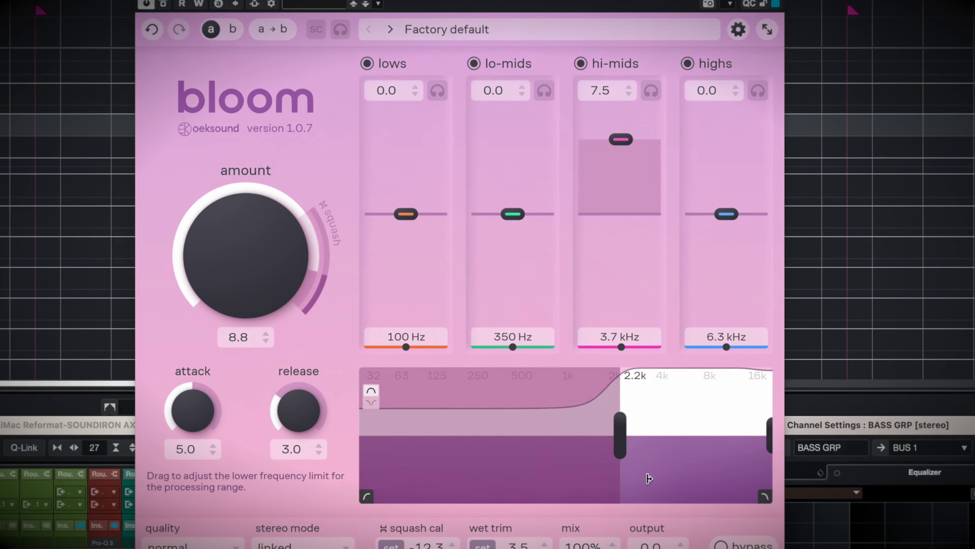
Step: Extend the lower limit of bloom's processing range on the bass back to its lowest frequency and reduce the amount slightly
left_click_drag(619, 438, 363, 519)
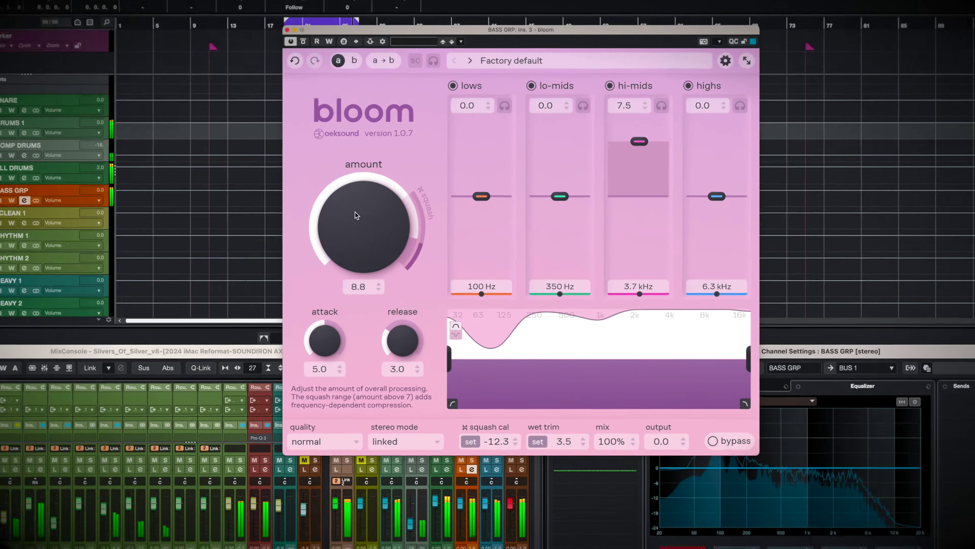
left_click_drag(246, 269, 247, 288)
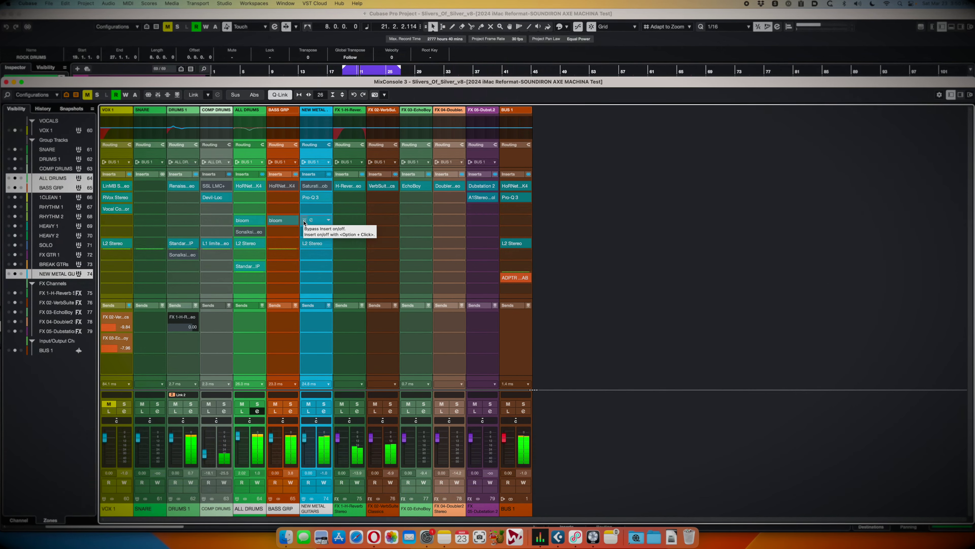
Step: Bypass and reactivate bloom together on the linked drums, bass and guitar groups to compare the full mix
left_click_drag(304, 222, 305, 222)
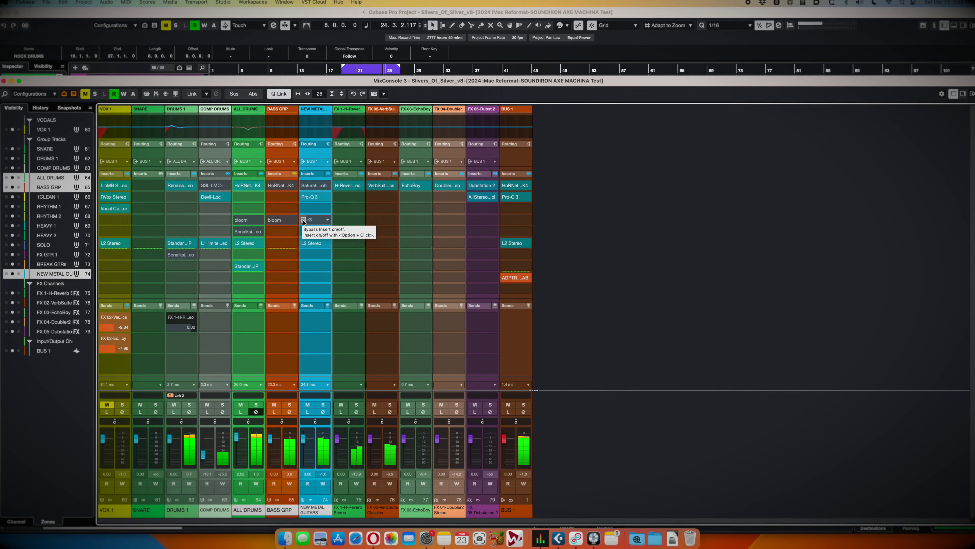
left_click(303, 220, "alt+shift")
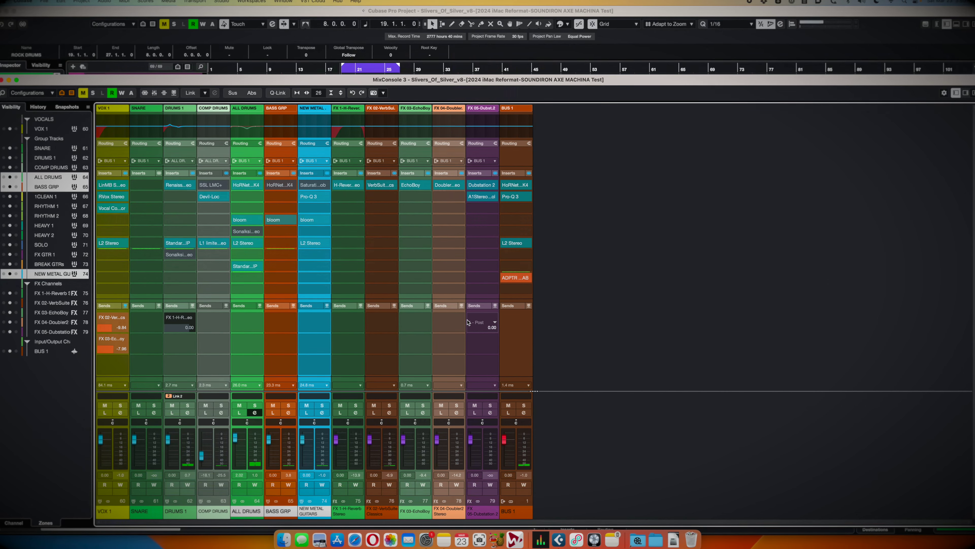
Step: Solo the VOX 1 channel during playback and insert bloom in its chain directly before the L2 Stereo limiter
key("space")
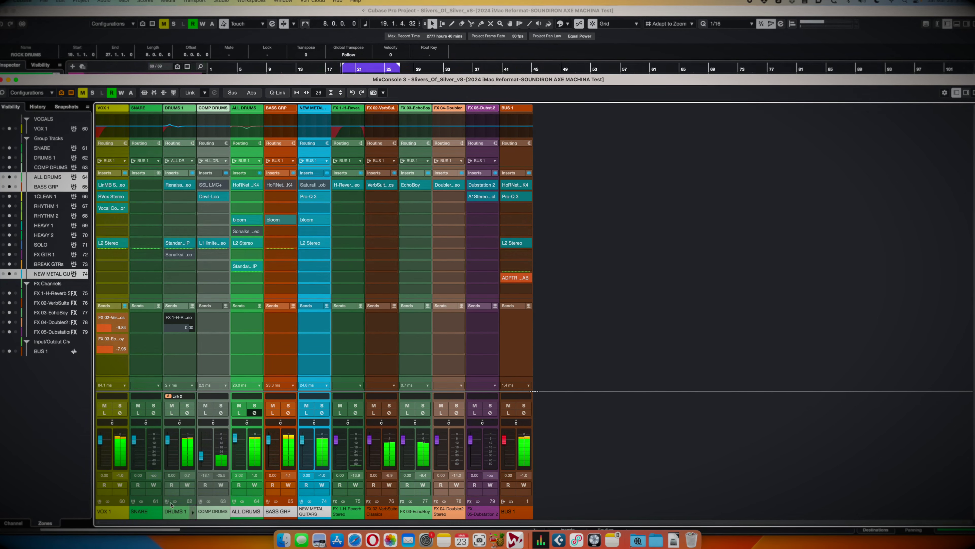
left_click(120, 405)
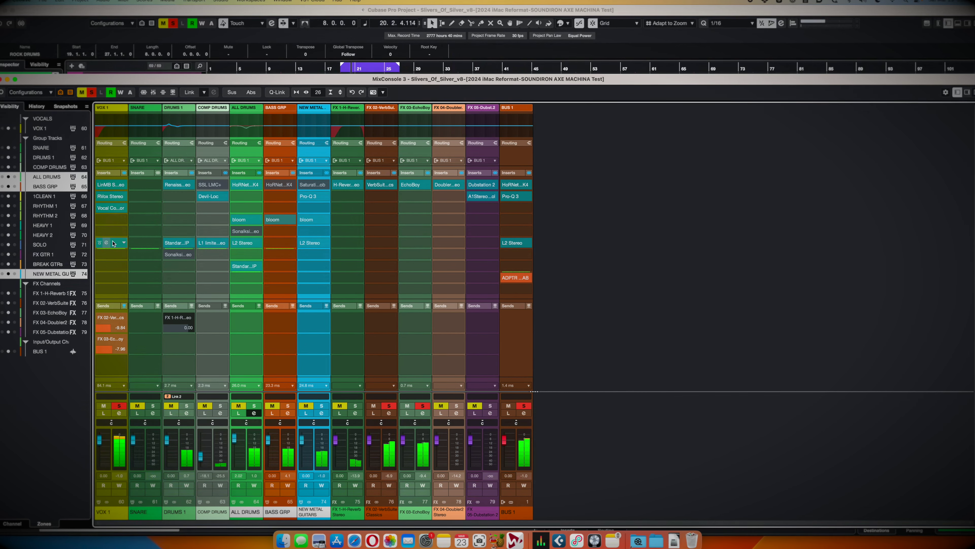
left_click_drag(115, 242, 115, 230)
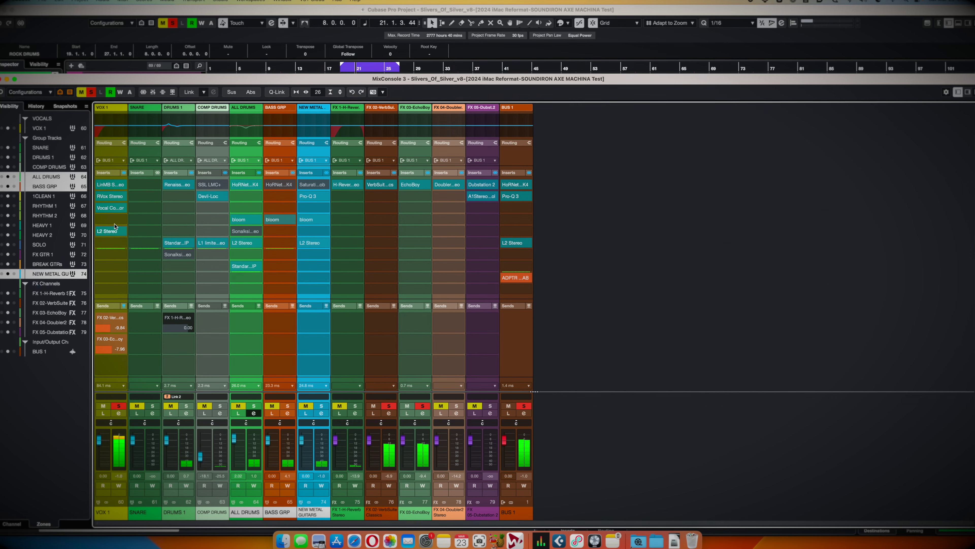
left_click(116, 230)
type("bloom")
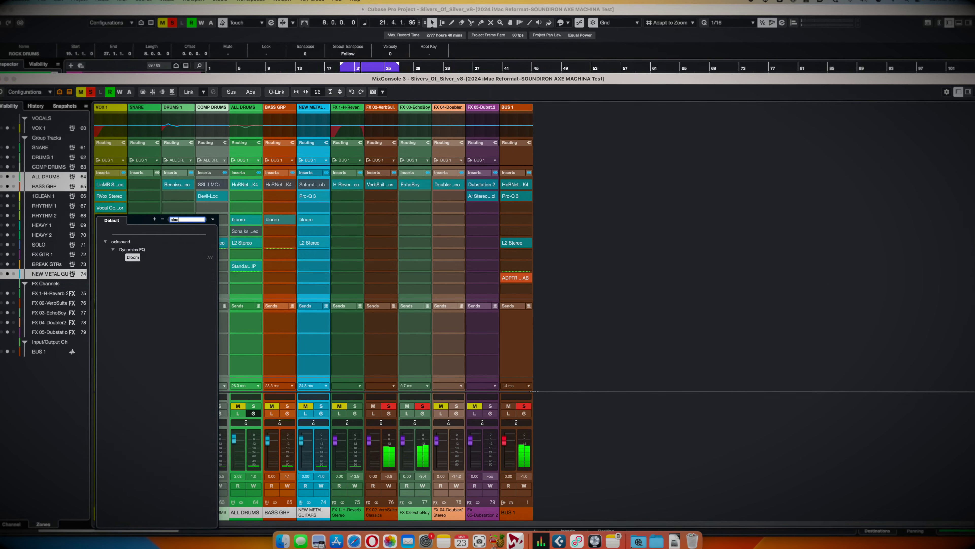
key("Return")
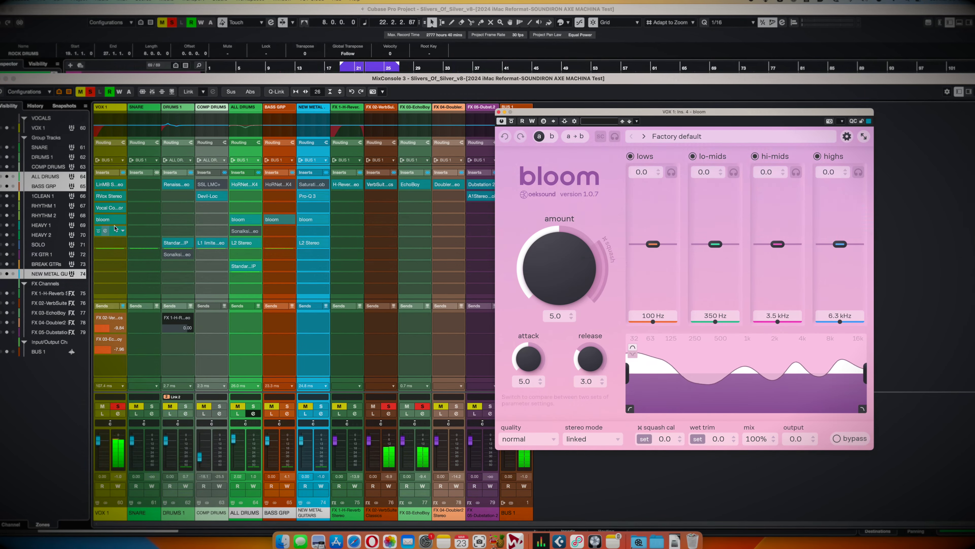
left_click(114, 247)
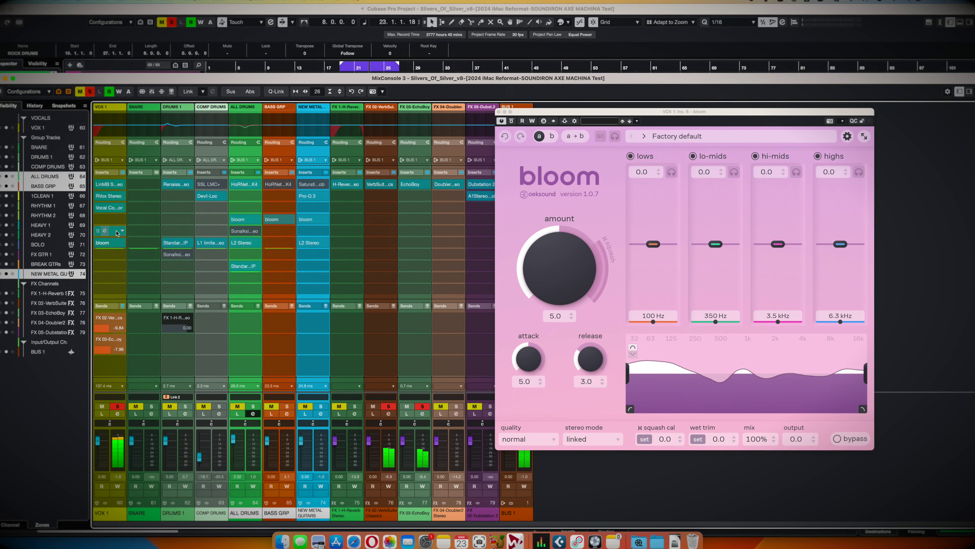
left_click_drag(114, 246, 116, 219)
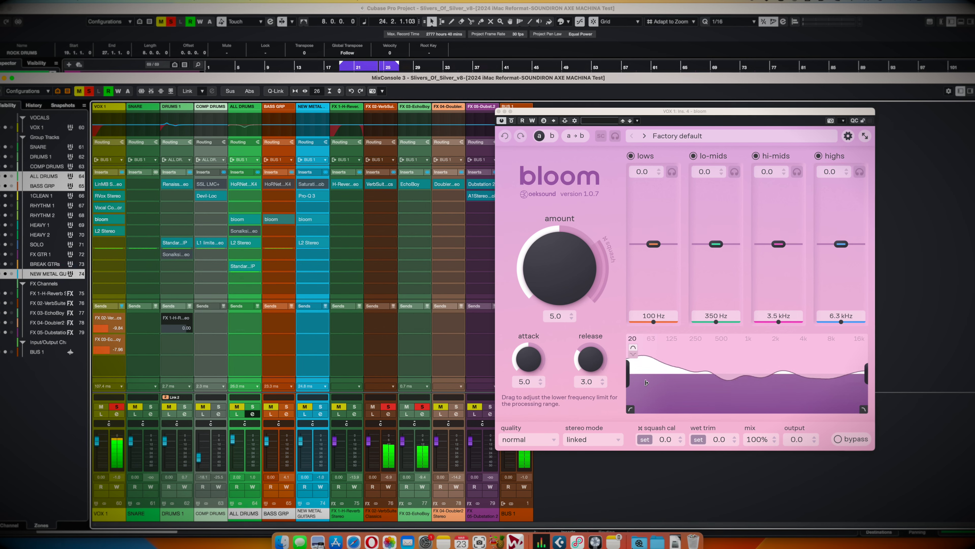
Step: Compare the vocal with bloom bypassed and active, and raise the amount to 6.9
left_click_drag(733, 408, 740, 408)
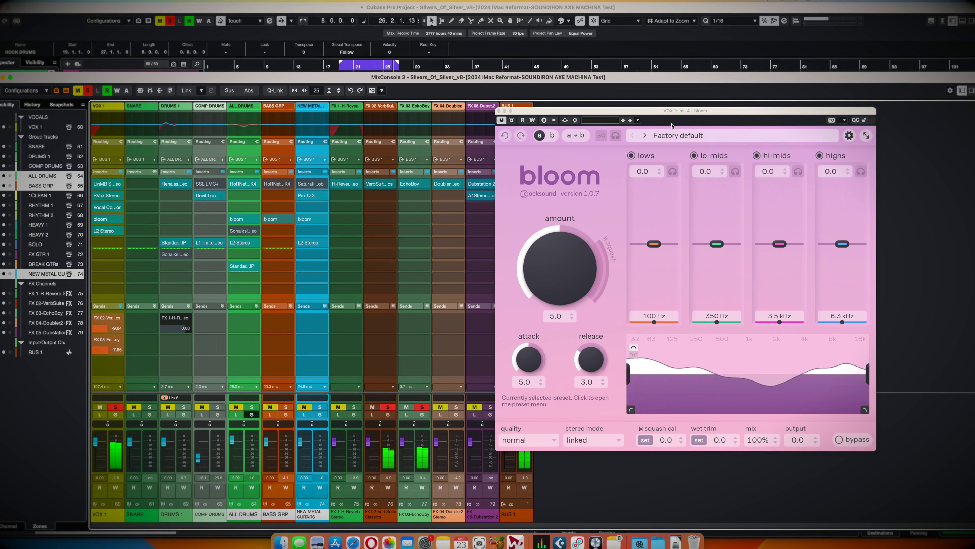
left_click_drag(676, 113, 514, 113)
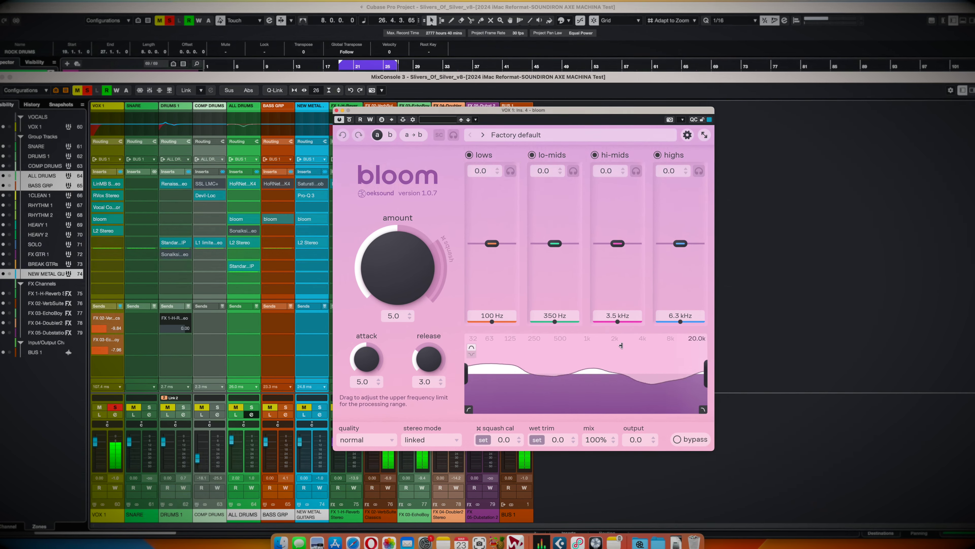
left_click(693, 442)
left_click(693, 441)
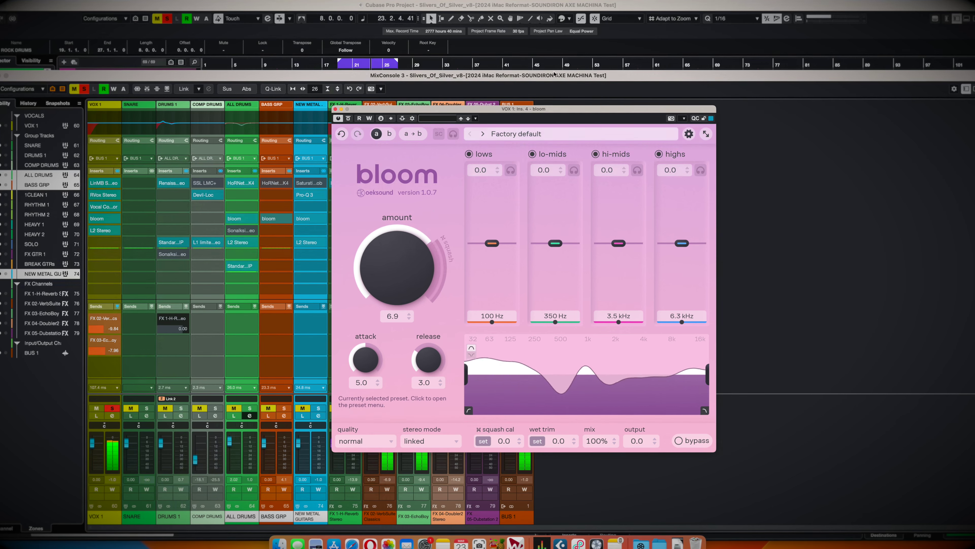
Step: Play the vocal from around bar 23 and switch bloom's bypass on and off to compare
left_click(366, 67)
key("space")
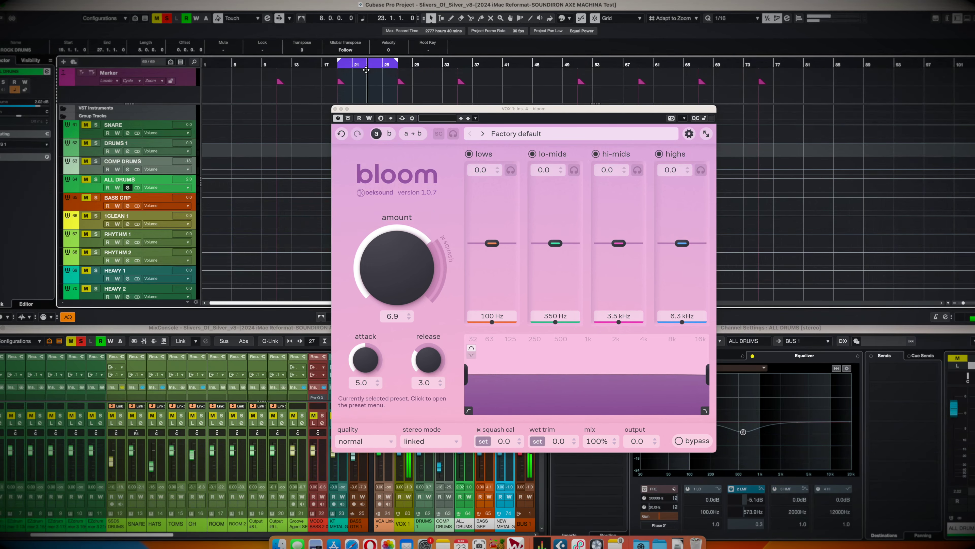
scroll(366, 79, "up", 3)
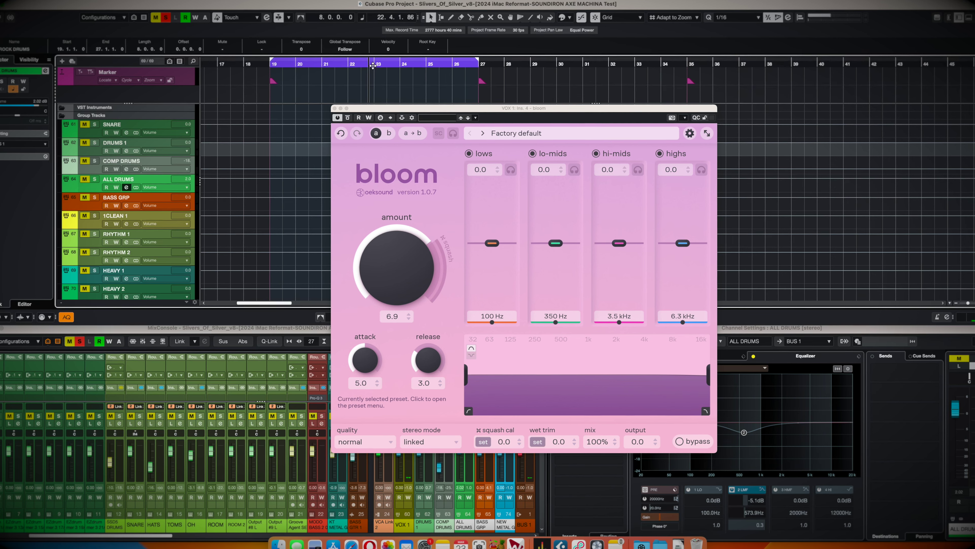
key("space")
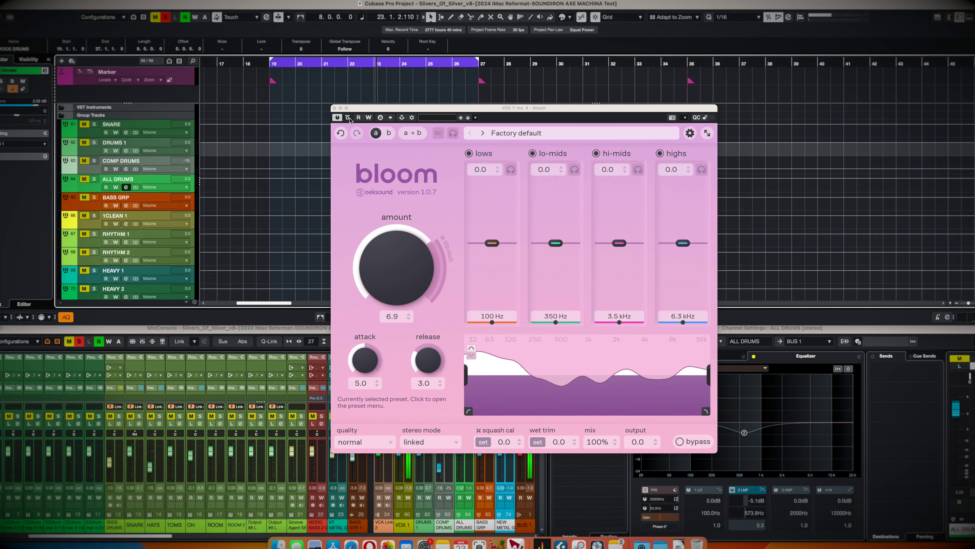
left_click(348, 118)
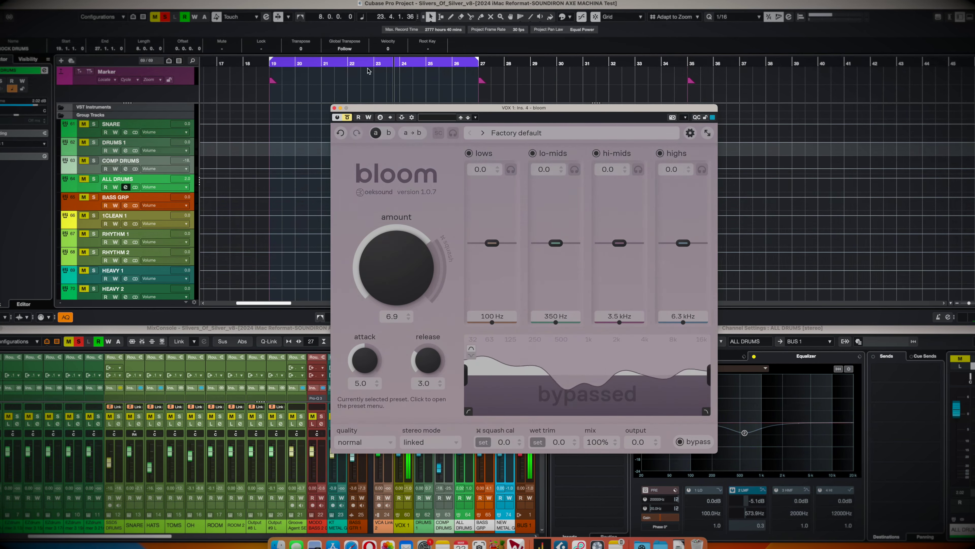
left_click(347, 118)
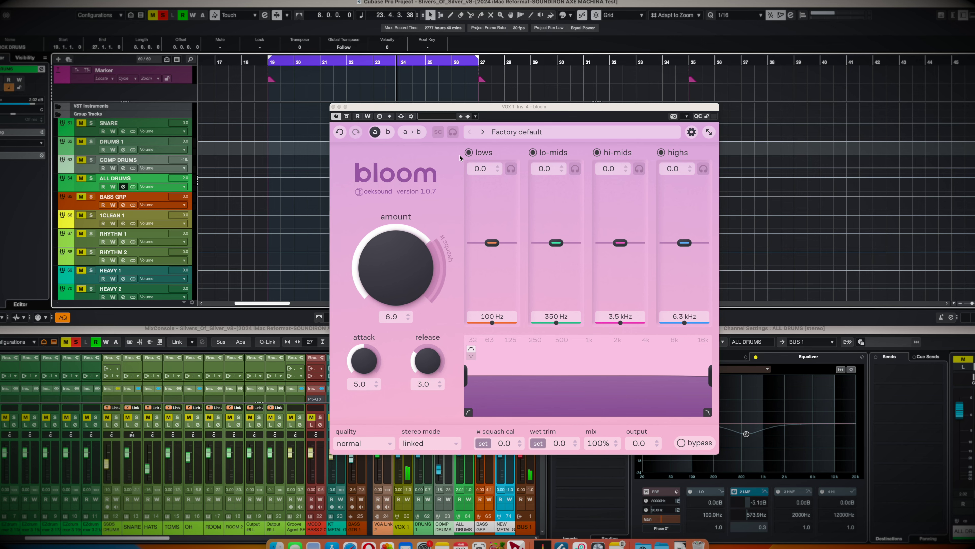
Step: Replay the vocal loop from bar 19 with bloom active, and close the bloom and MixConsole windows
key("KP_1")
key("space")
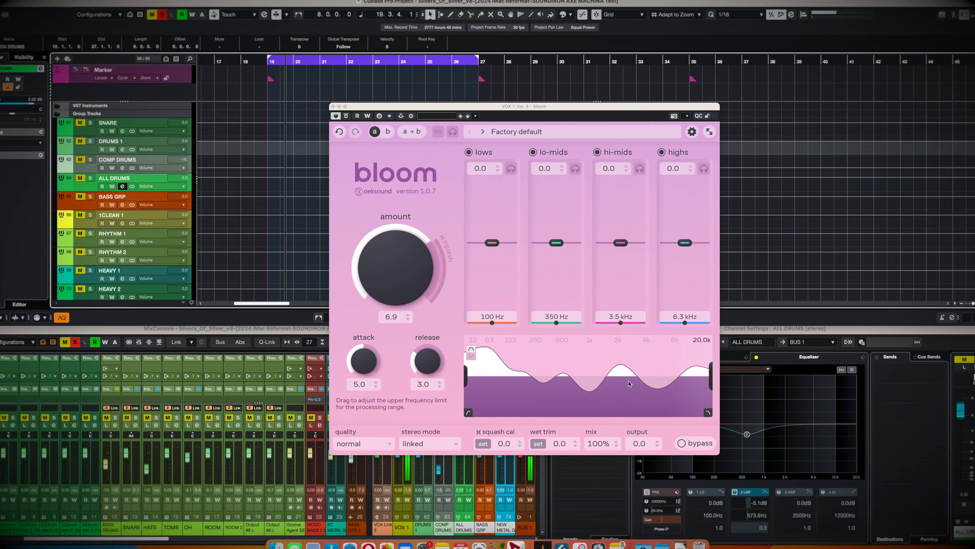
key("F3")
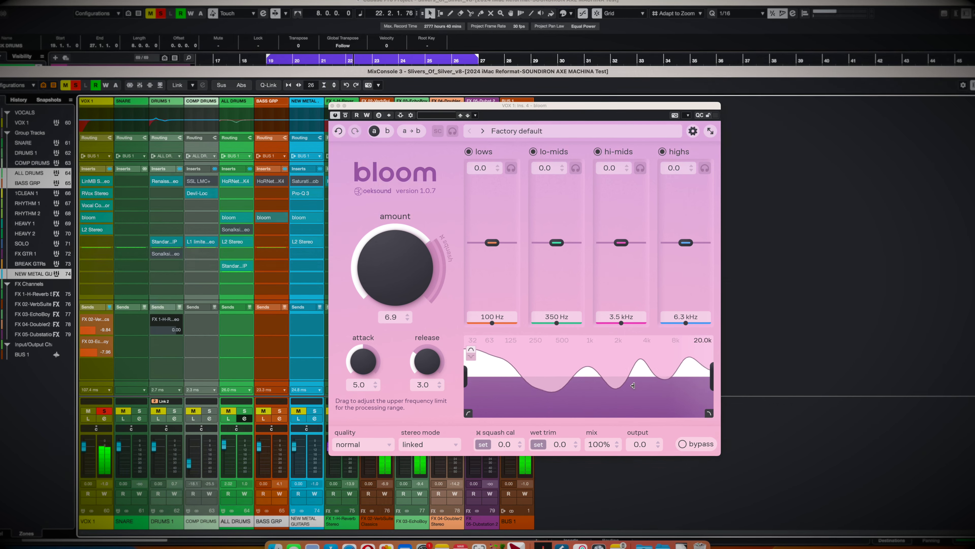
left_click(612, 115)
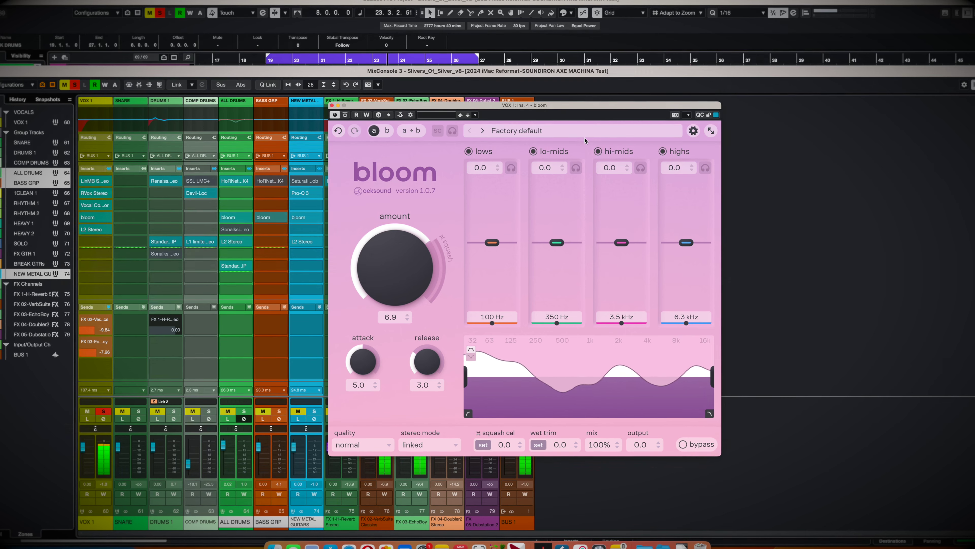
key("super+w")
key("super+w")
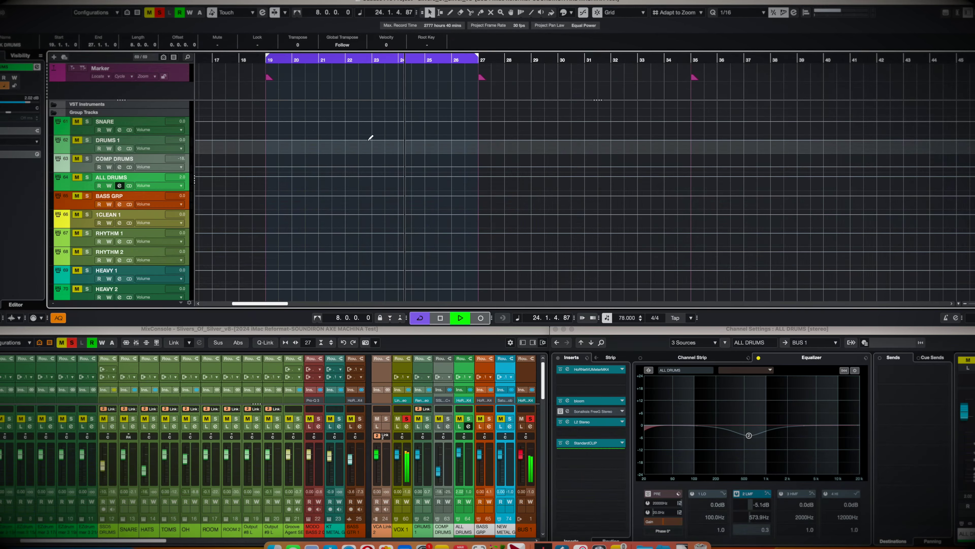
Step: Move the playback loop to bars 11 to 19 and open bloom on the VOX 1 track
key("g")
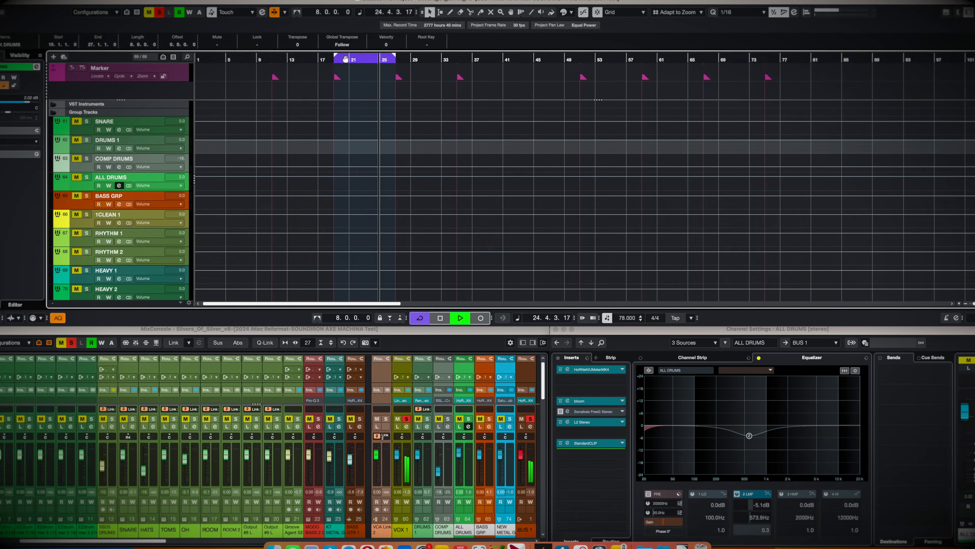
left_click_drag(346, 59, 291, 62)
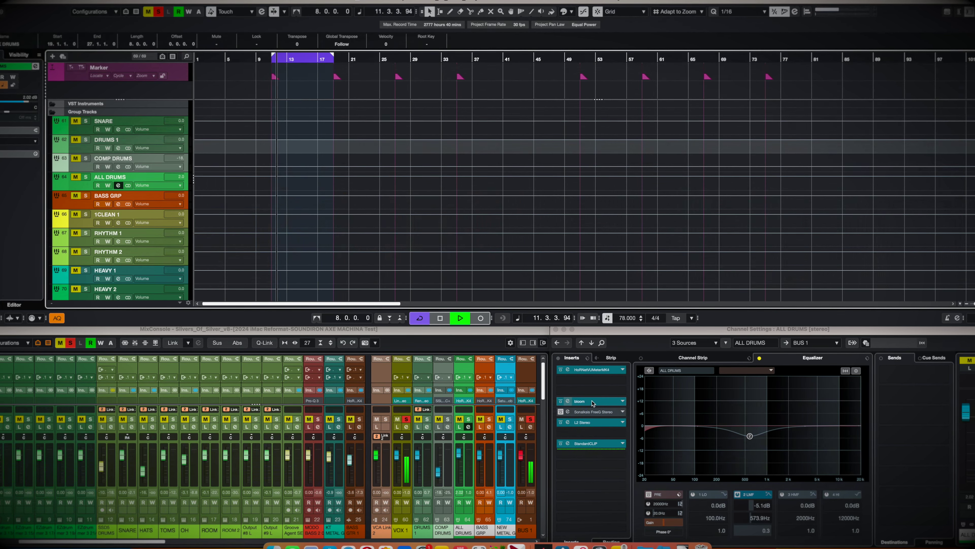
key("Up")
key("Up")
key("Up")
key("Up")
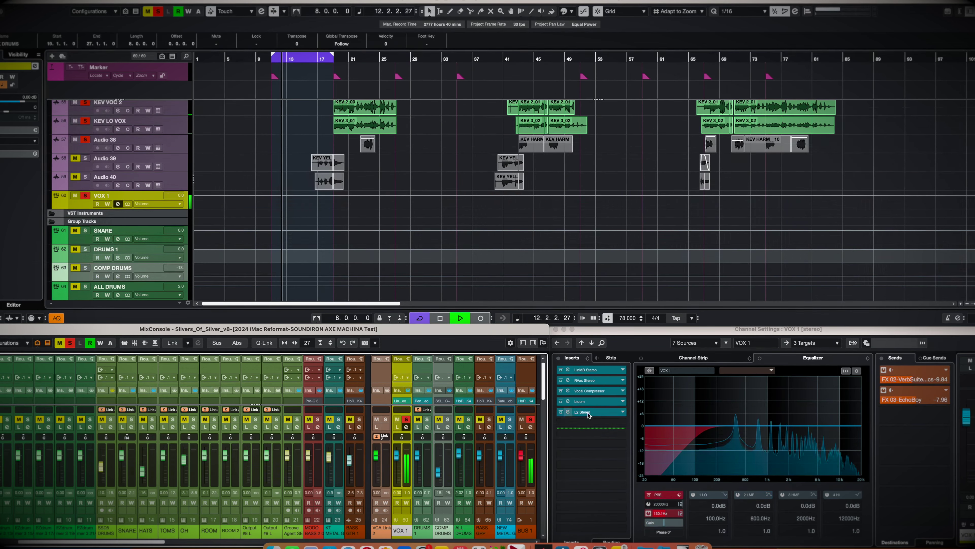
left_click(584, 401)
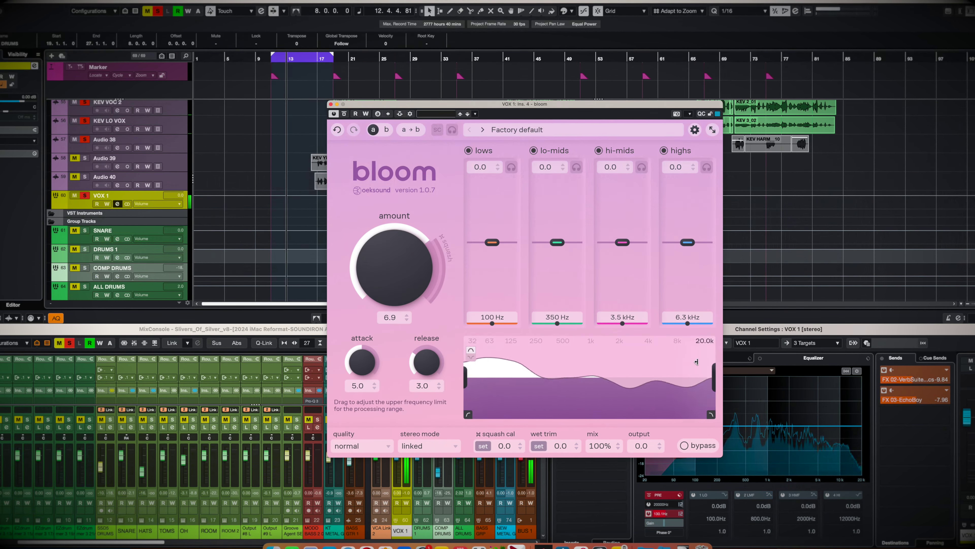
Step: Set the lower limit of bloom's processing range on the vocal to 2.5 kHz and its amount to 8.0
left_click_drag(398, 292, 402, 266)
left_click_drag(466, 378, 634, 379)
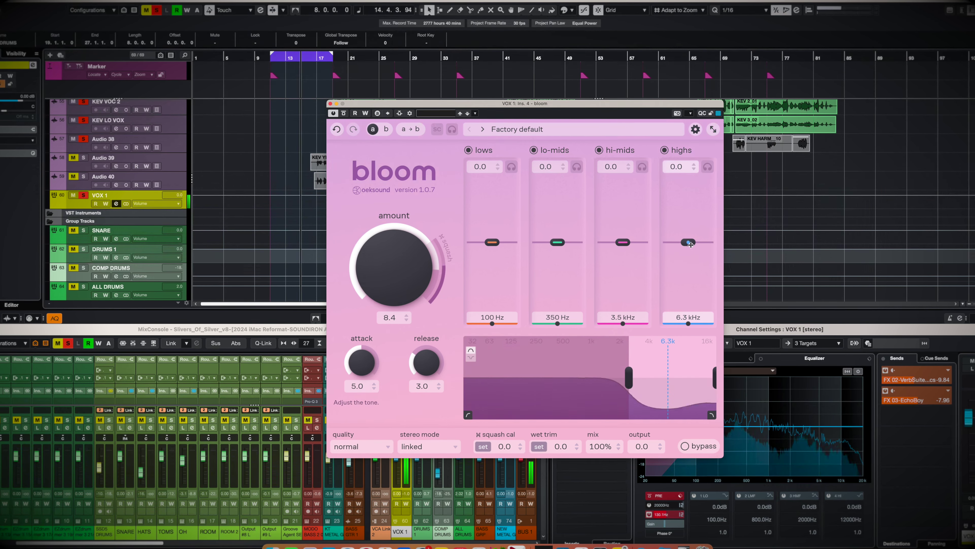
left_click_drag(408, 273, 408, 277)
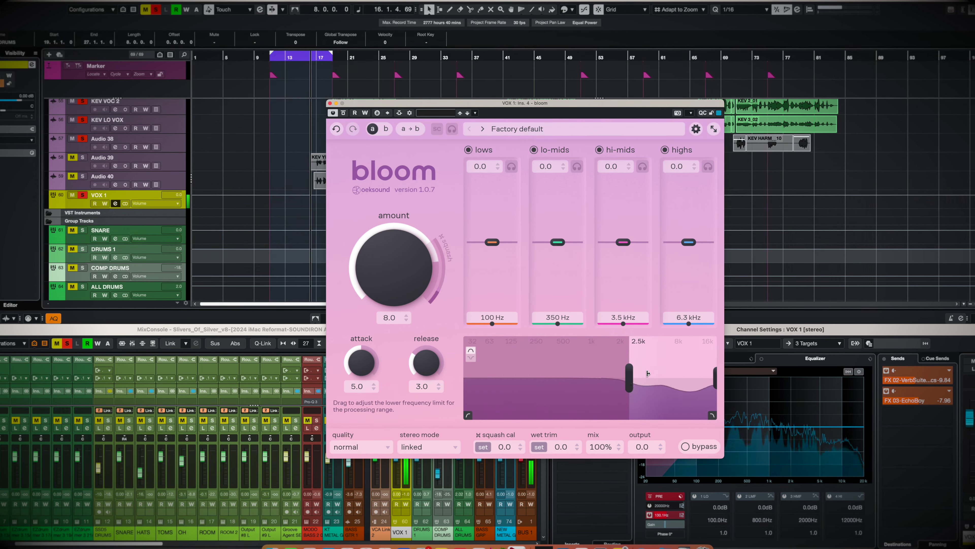
Step: Boost bloom's highs on the vocal to 4.8, lower the amount to 7.5 and compare with bypass
left_click_drag(689, 242, 689, 212)
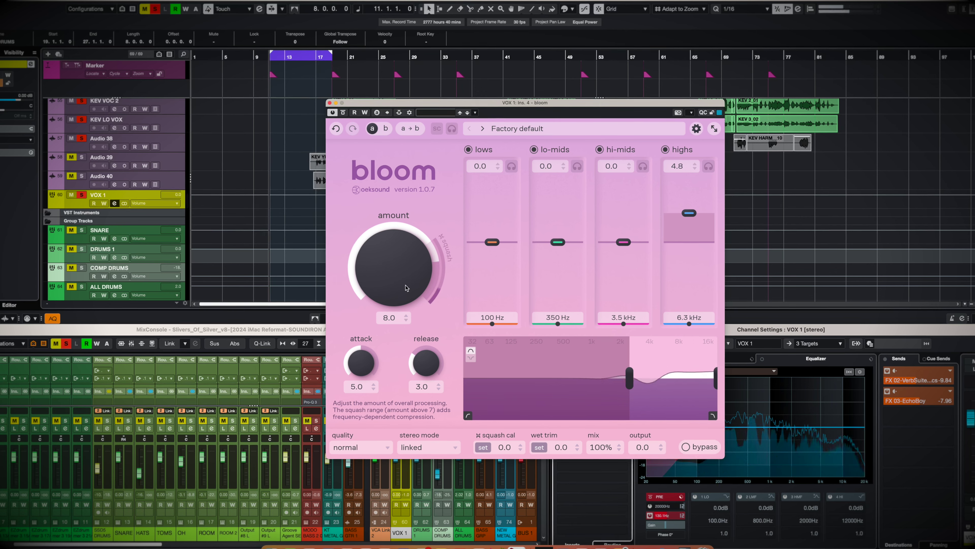
left_click_drag(406, 287, 403, 301)
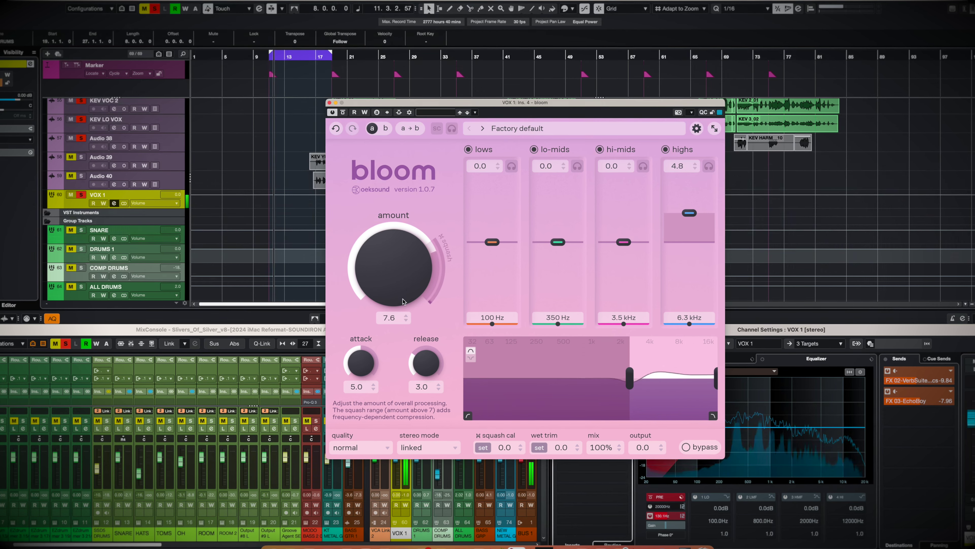
left_click(710, 449)
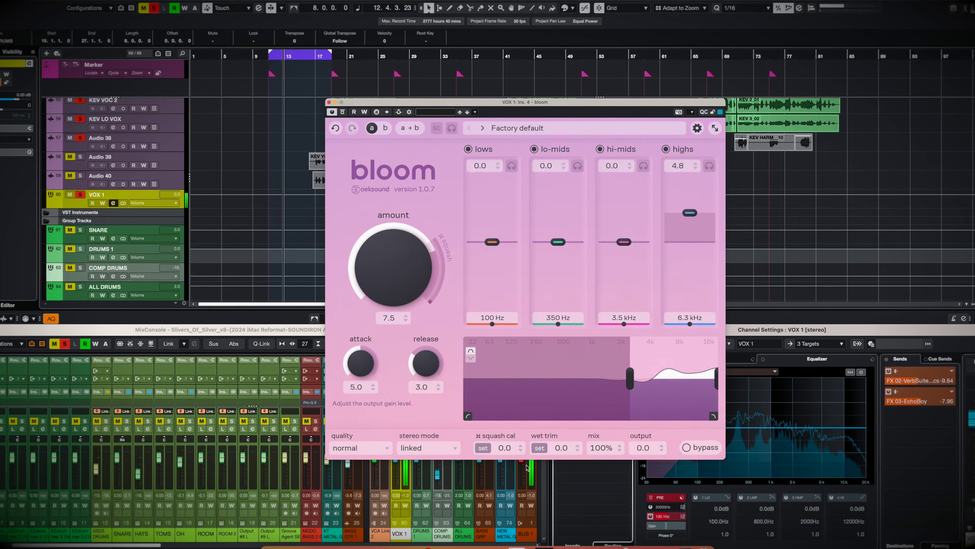
Step: Toggle bloom's bypass on the vocal, calibrate its squash level to the signal and match the wet trim to the dry level
left_click(708, 450)
left_click(484, 448)
left_click(539, 448)
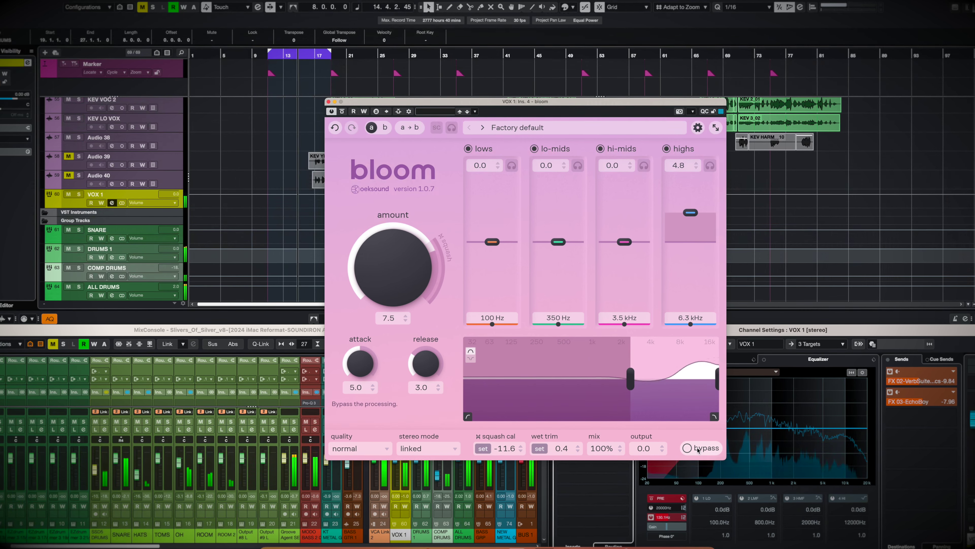
Step: Lower the vocal's processing range limit to about 1 kHz, set bloom's highs to 4.2 at 5.3 kHz and compare with bypass
left_click_drag(633, 399, 594, 403)
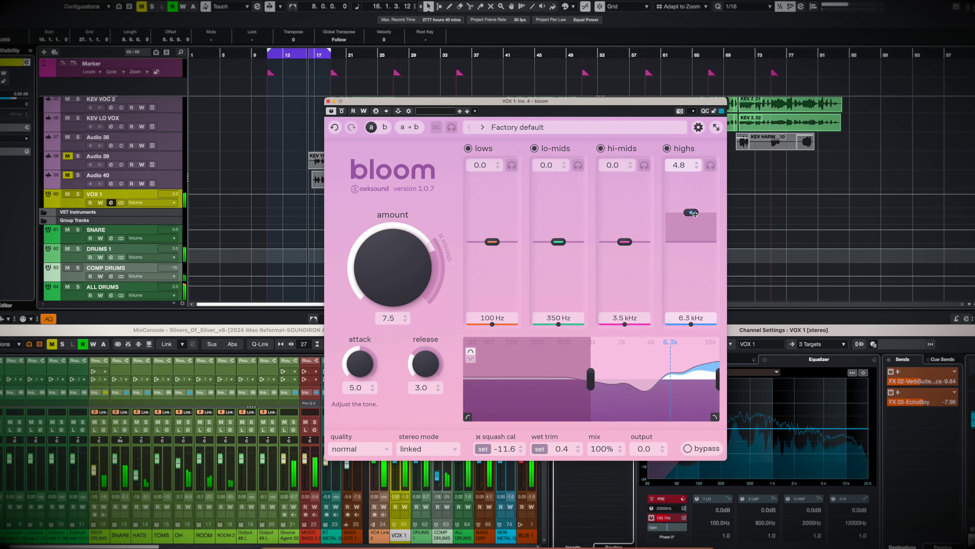
left_click_drag(691, 213, 690, 215)
left_click(714, 450)
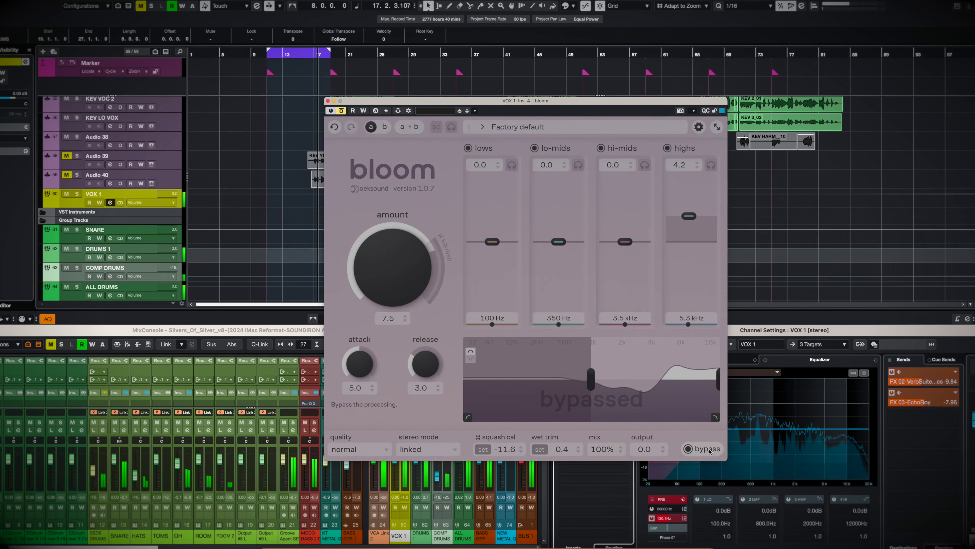
left_click(713, 450)
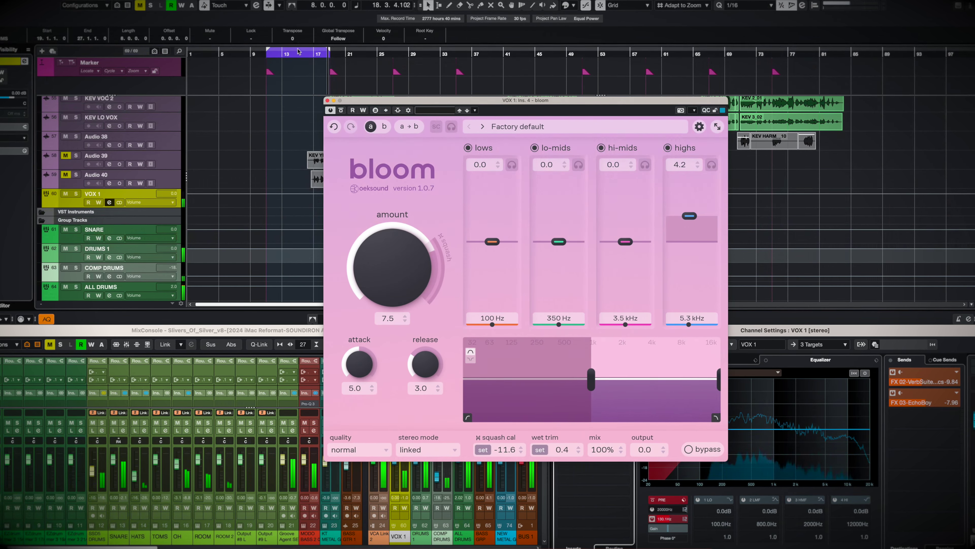
Step: Loop bars 19 to 27 and compare bloom on the vocal with bypass, using the full low range with recalibrated squash and wet trim
left_click_drag(298, 51, 357, 54)
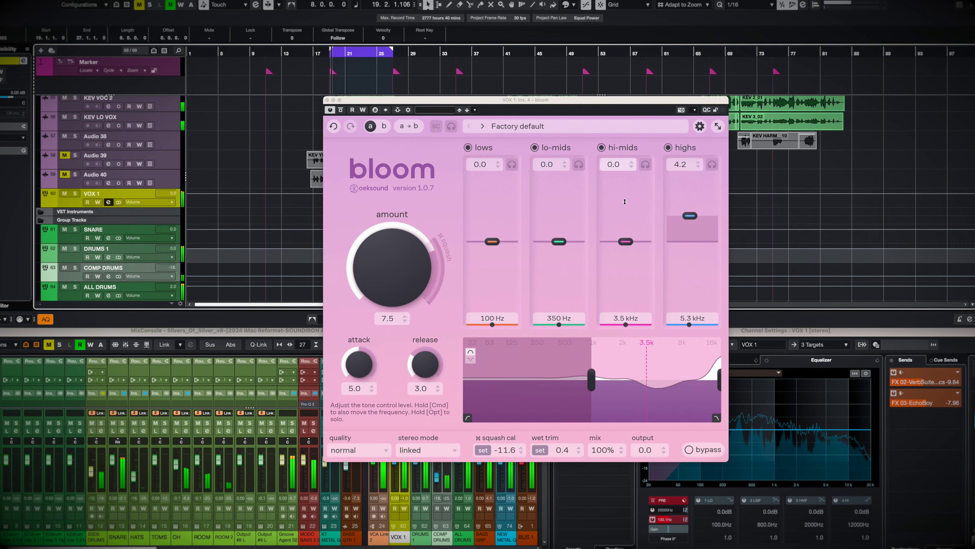
left_click_drag(591, 380, 466, 384)
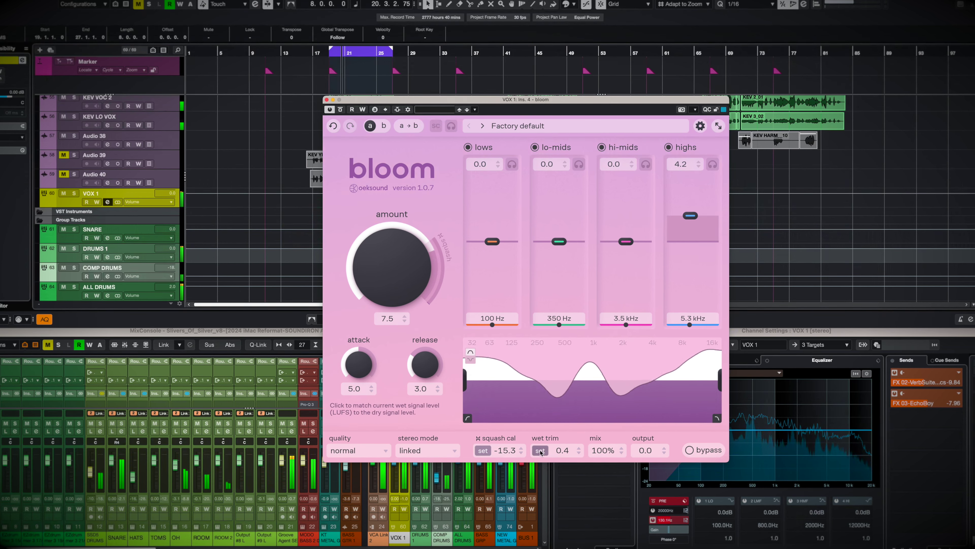
left_click(700, 452)
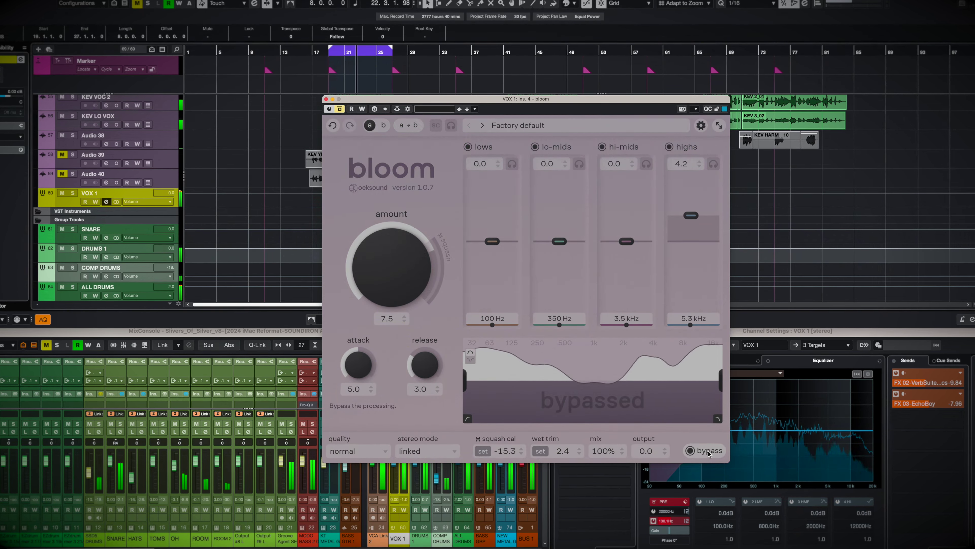
left_click(706, 452)
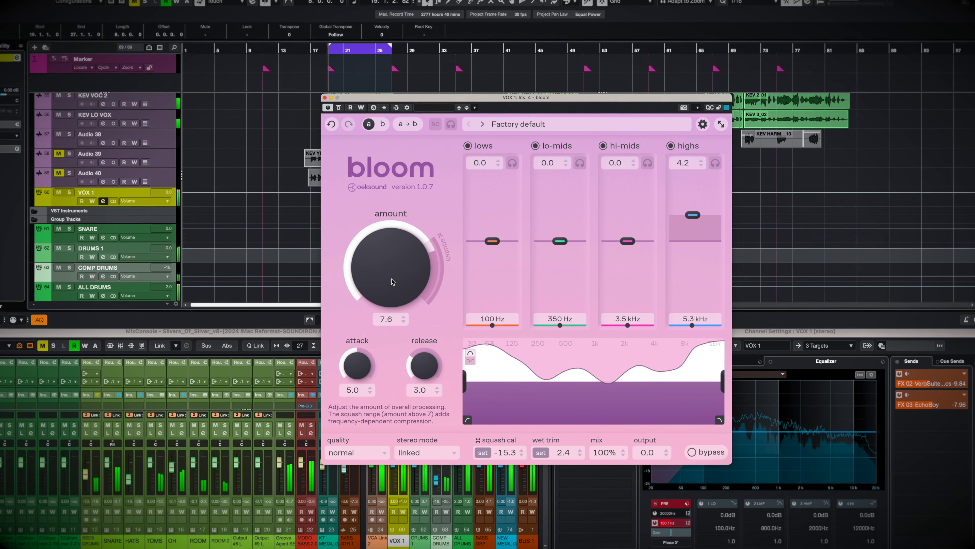
Step: Close the vocal's bloom, insert bloom in slot 4 of BUS 1 in the MixConsole and toggle its bypass
key("super+w")
key("F3")
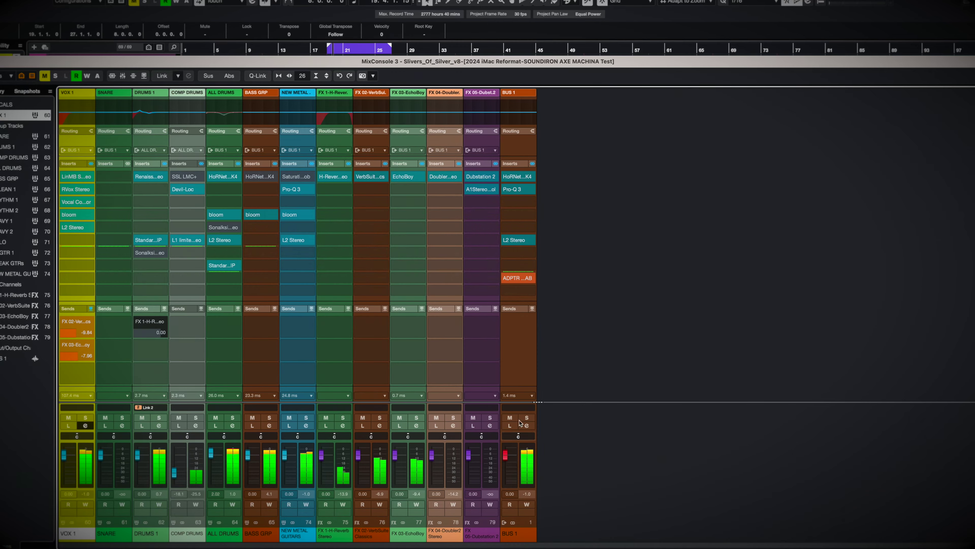
left_click(517, 214)
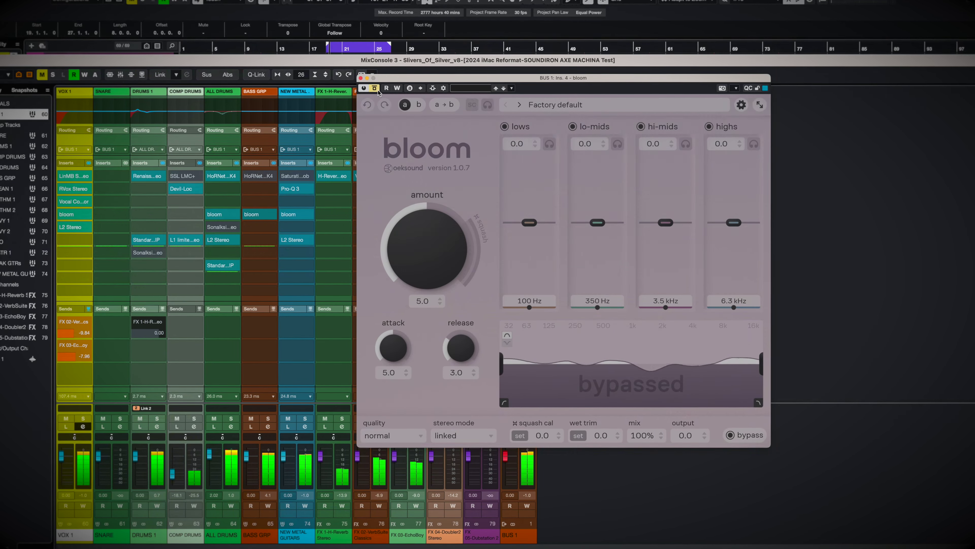
left_click(376, 89)
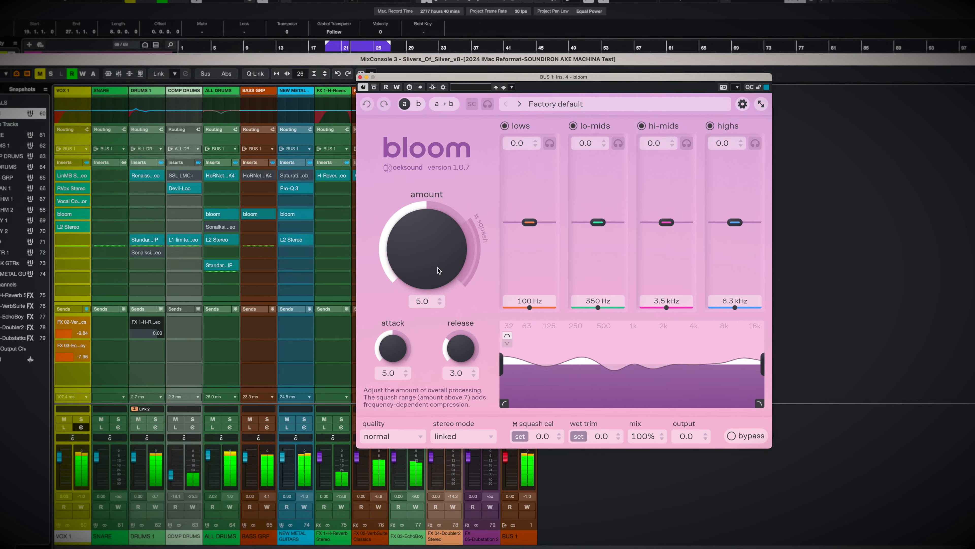
Step: Raise bloom's amount on BUS 1 to 6.8 and compare the full mix repeatedly with bypass
left_click_drag(439, 270, 440, 261)
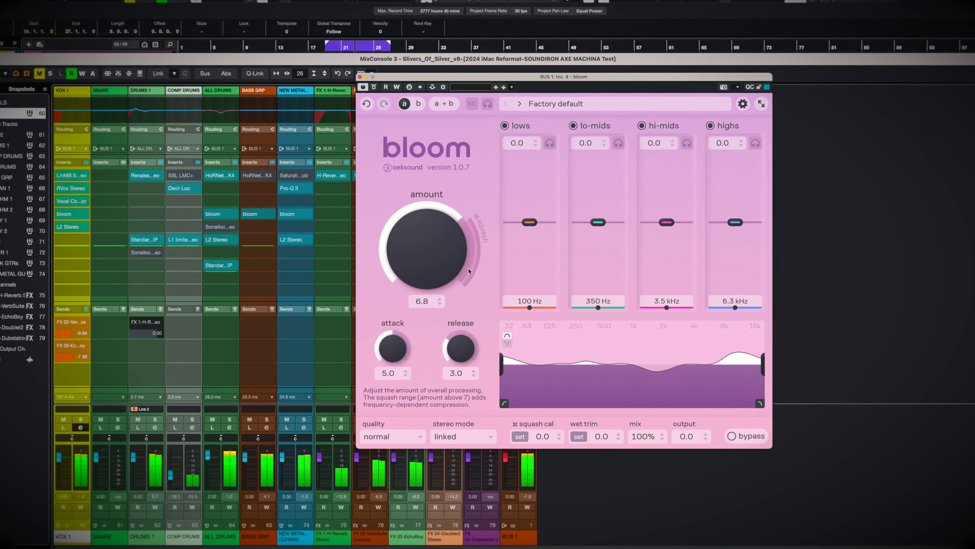
left_click(756, 439)
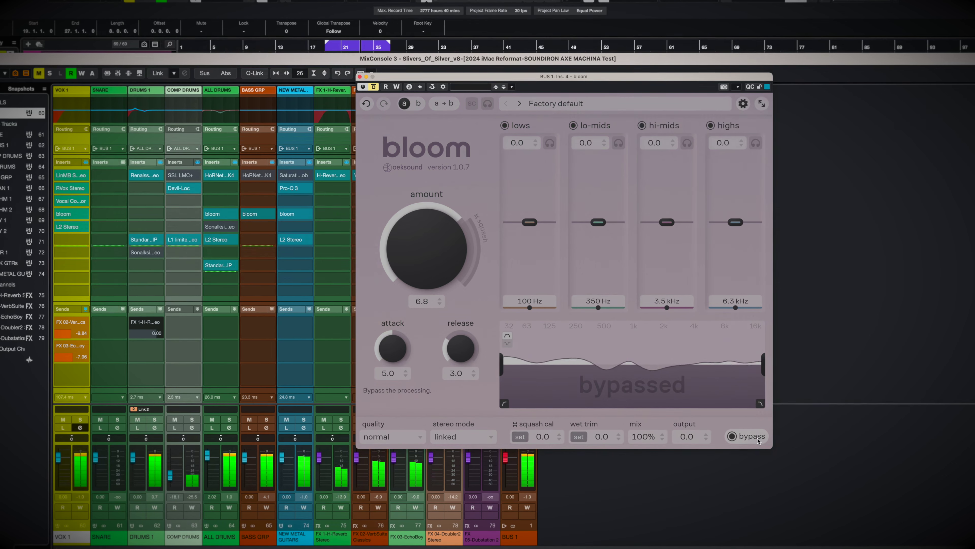
left_click(749, 436)
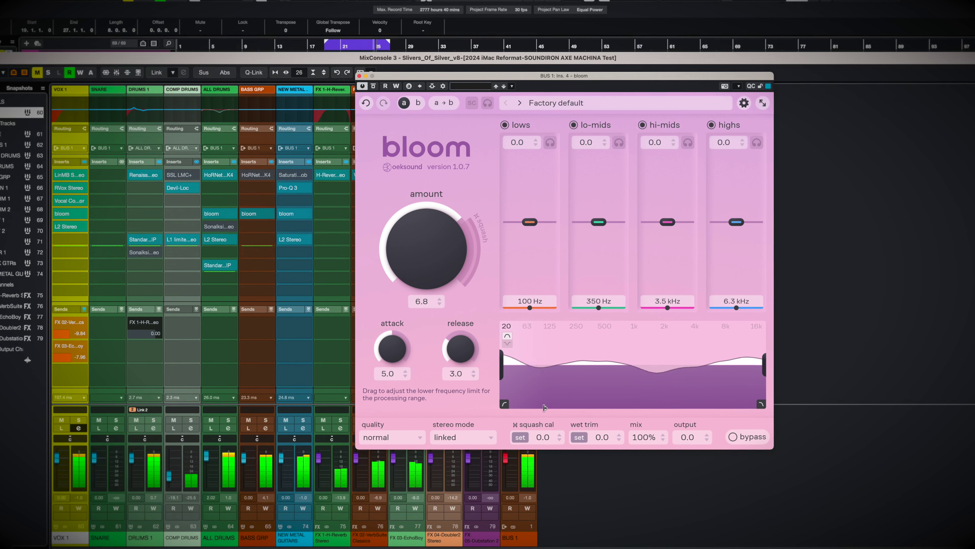
left_click(748, 436)
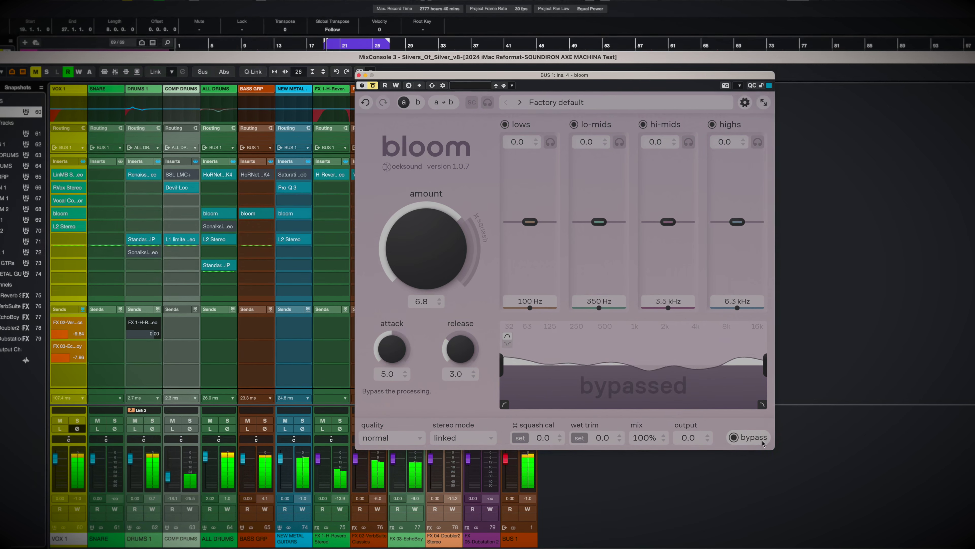
left_click(762, 441)
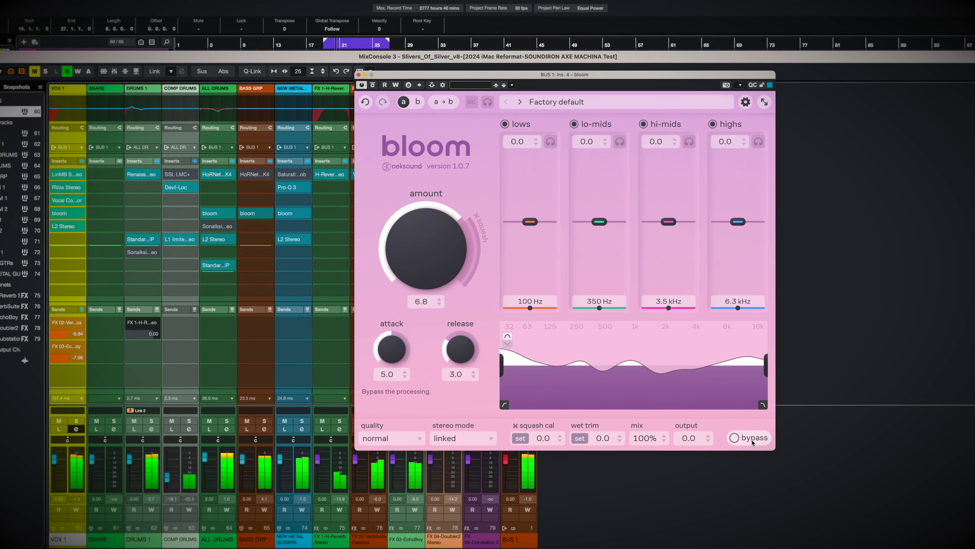
left_click(752, 441)
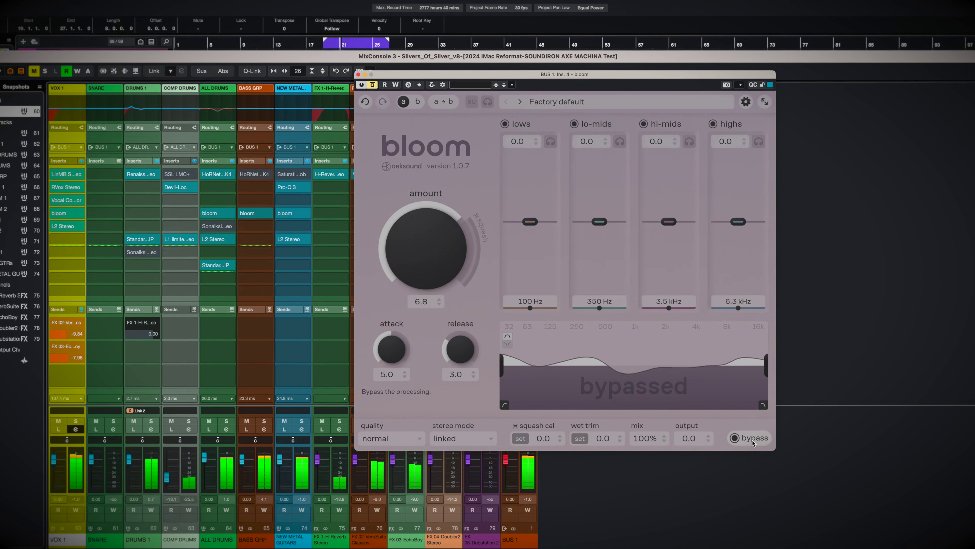
left_click(751, 442)
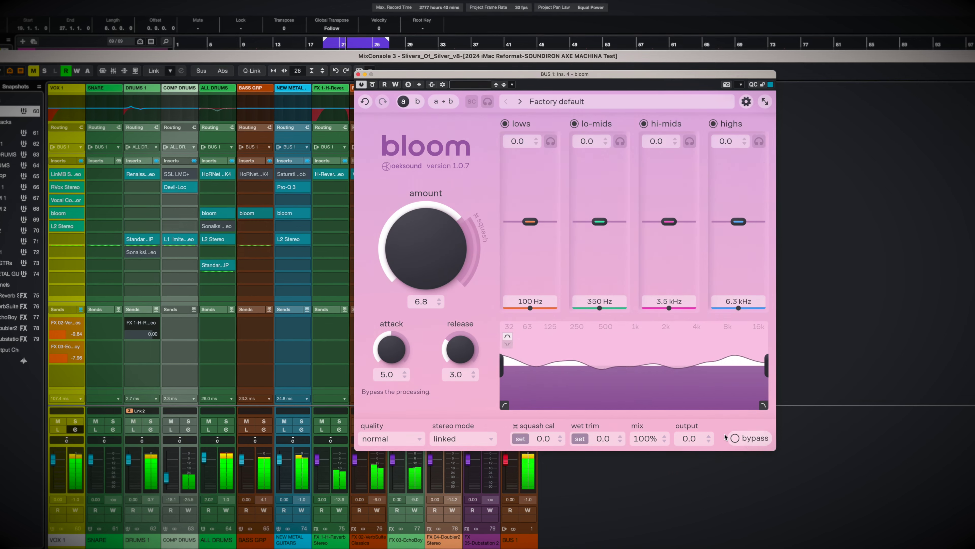
Step: Select all MixConsole channels and compare the full mix with every bloom insert linked and bypassed together
key("super+w")
left_click(524, 365)
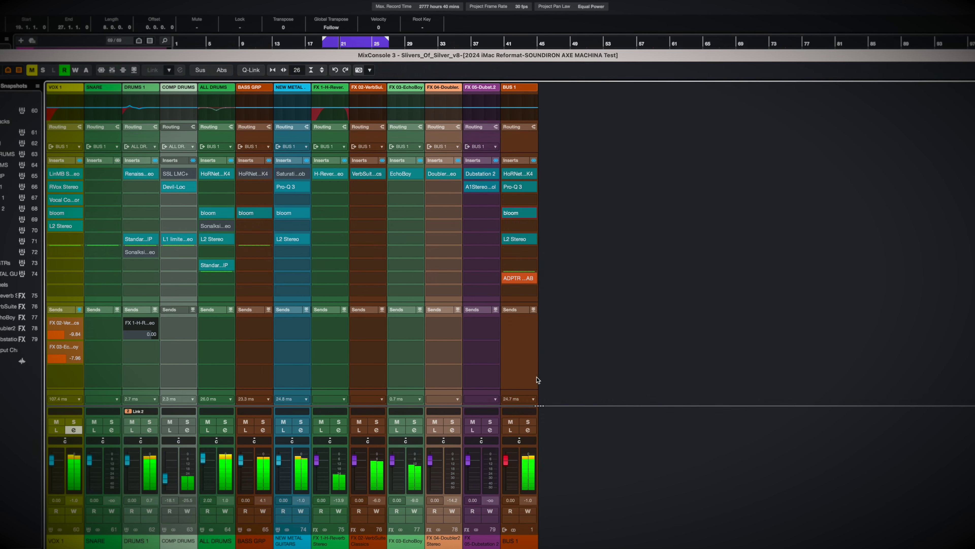
key("super+a")
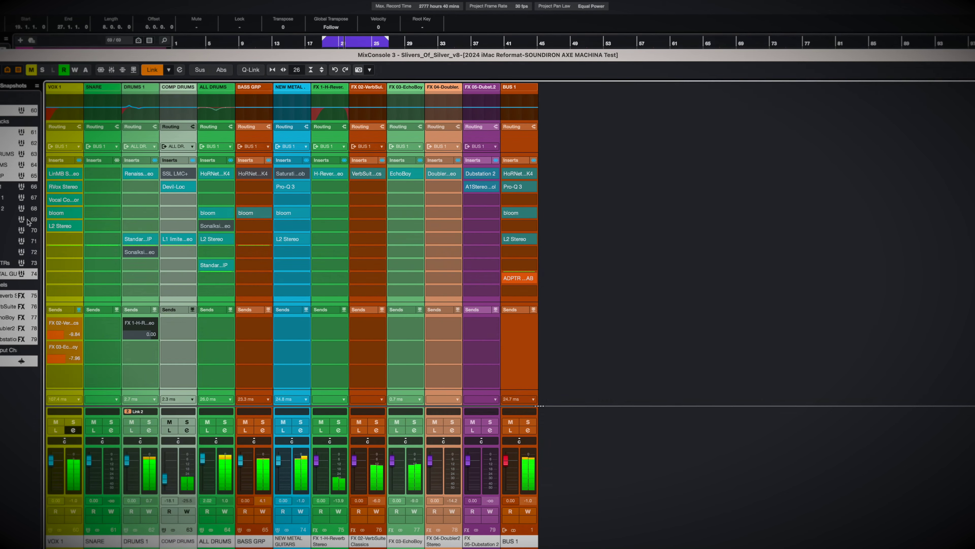
left_click(50, 214)
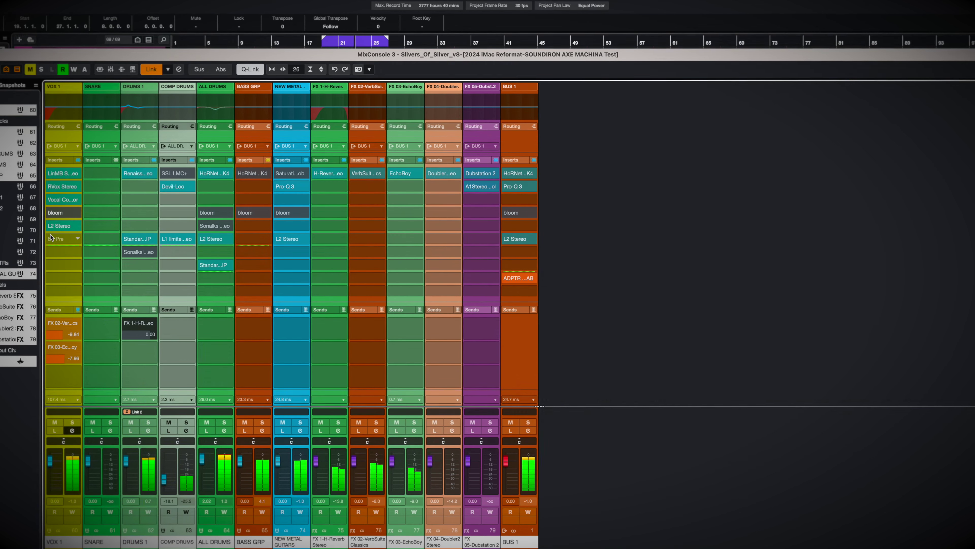
left_click(50, 212)
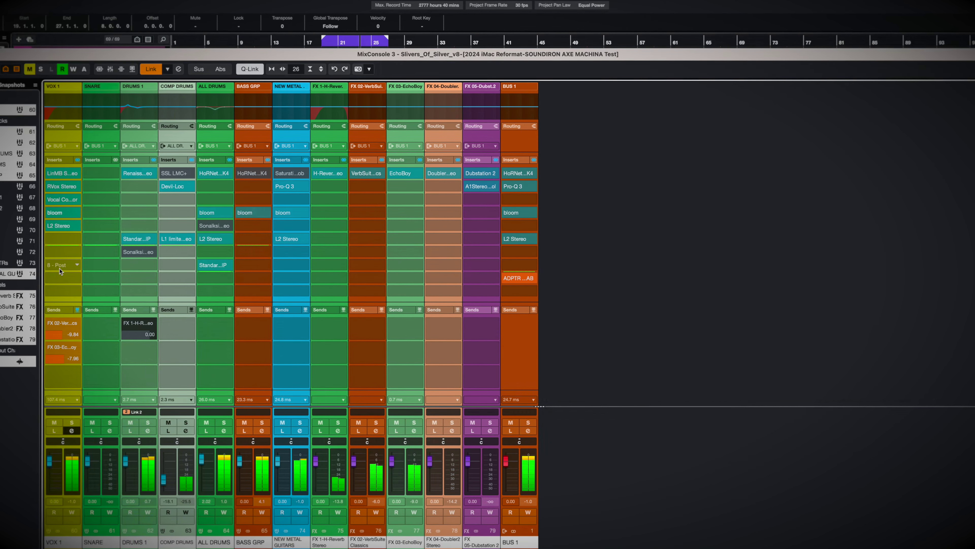
left_click(48, 214)
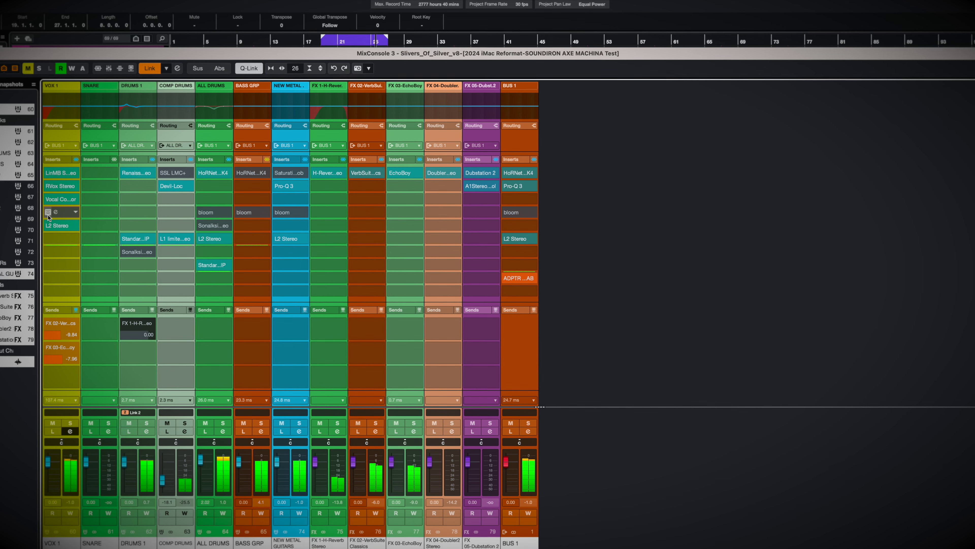
left_click(47, 214)
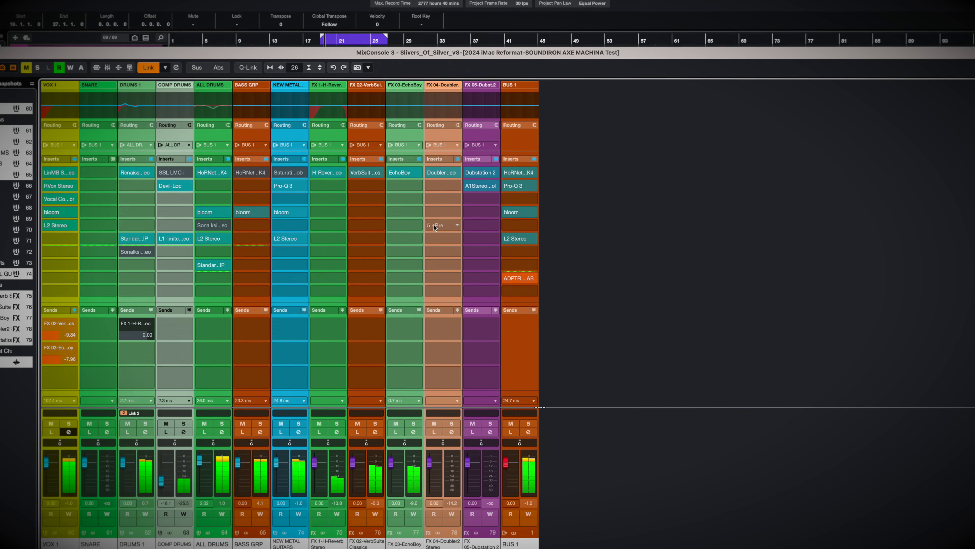
left_click(506, 212)
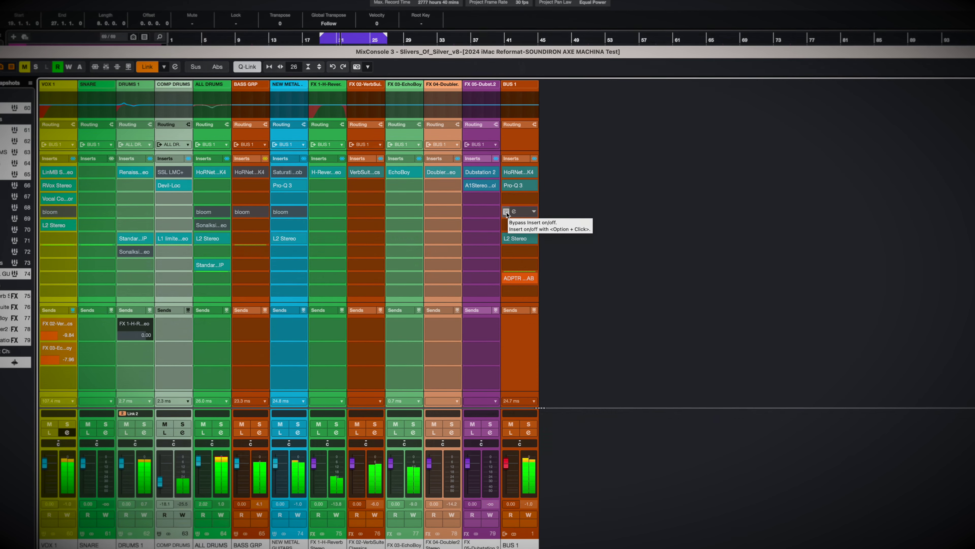
left_click(507, 212)
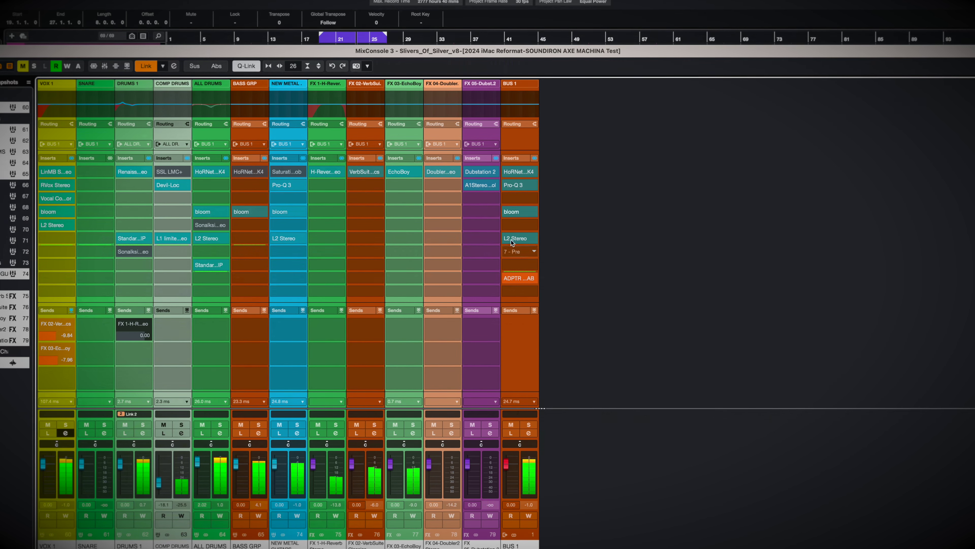
left_click(507, 213)
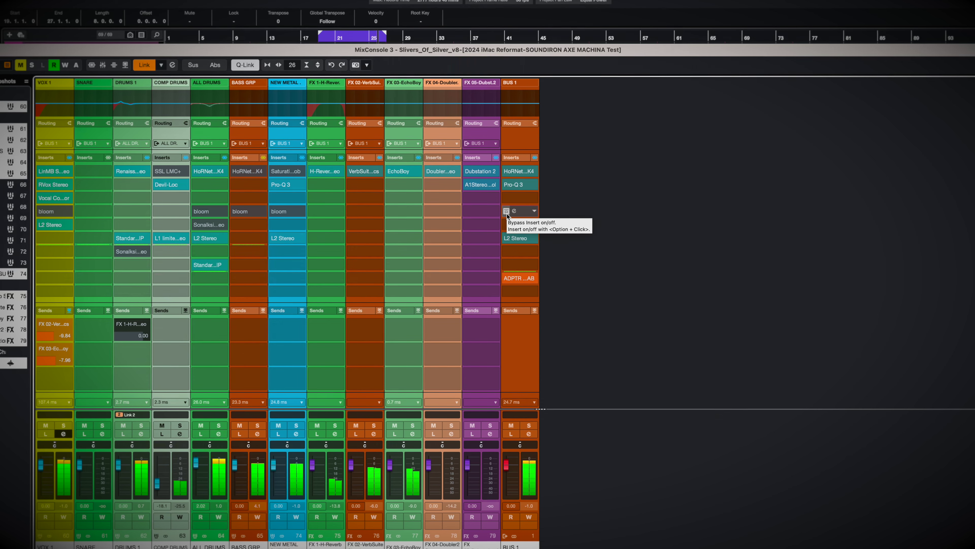
left_click(507, 213)
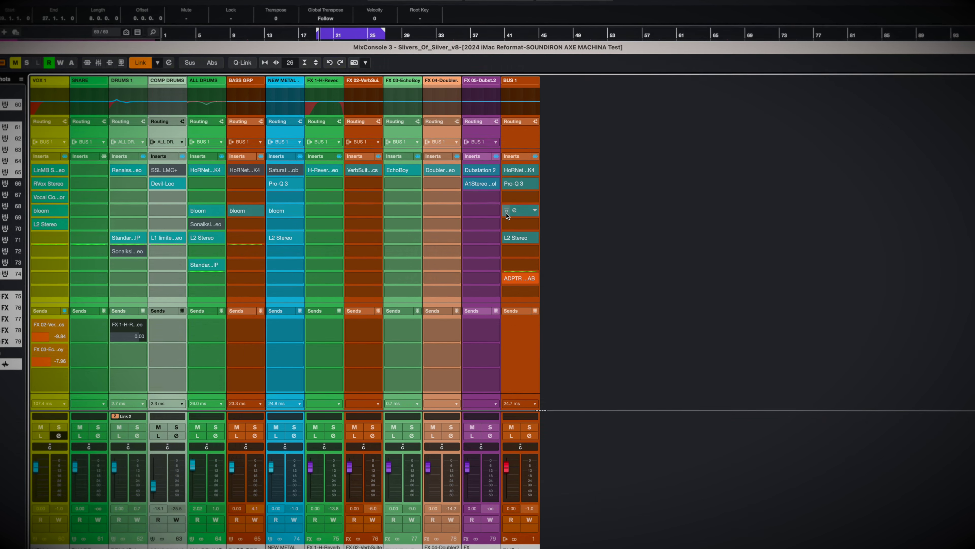
Step: Switch bloom on BUS 1 to M/S split, select the side channel and raise the amount to 8.1
left_click(463, 419)
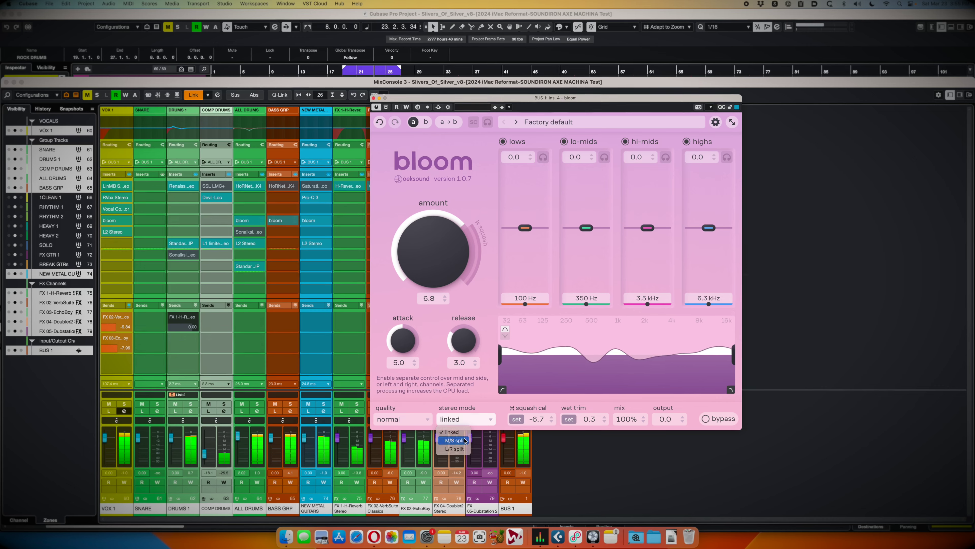
left_click(455, 440)
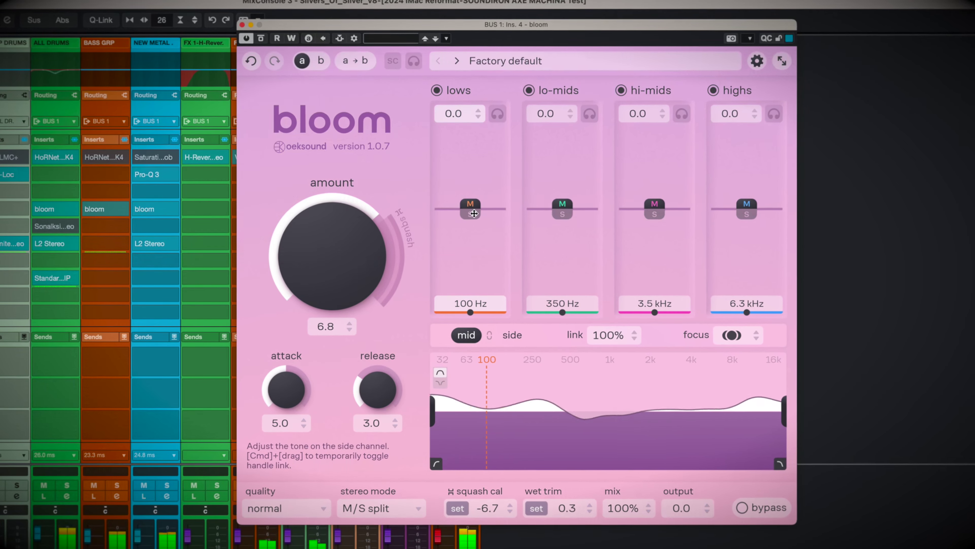
left_click(474, 214)
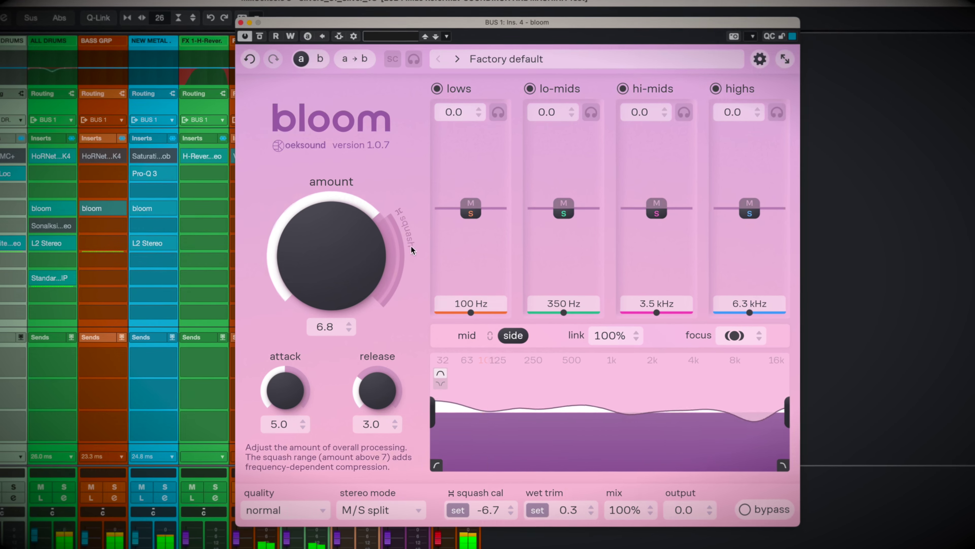
left_click_drag(361, 274, 369, 222)
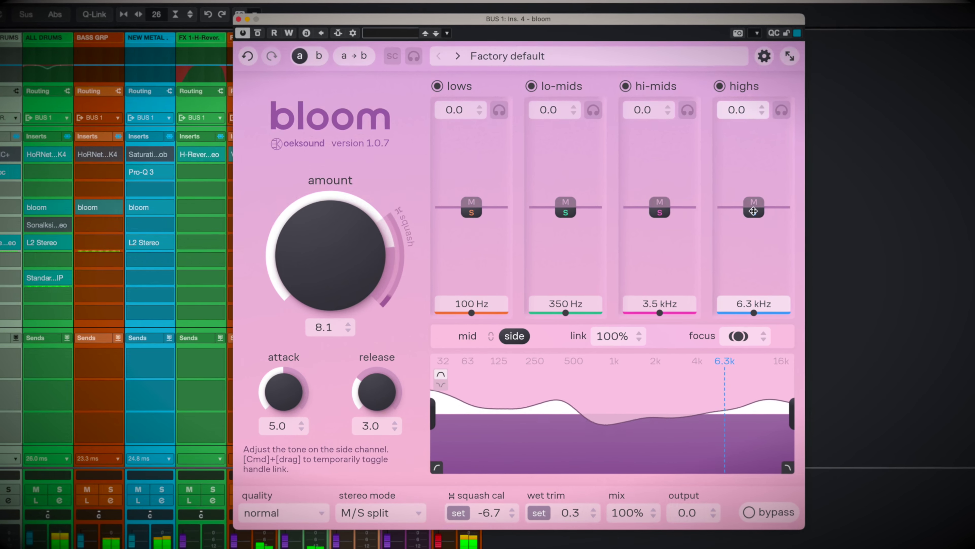
Step: Boost the side highs to 5.6 at 6.7 kHz, cut the mid lo-mids to -4.1 at 320 Hz and bypass bloom for comparison
left_click_drag(755, 212, 756, 173)
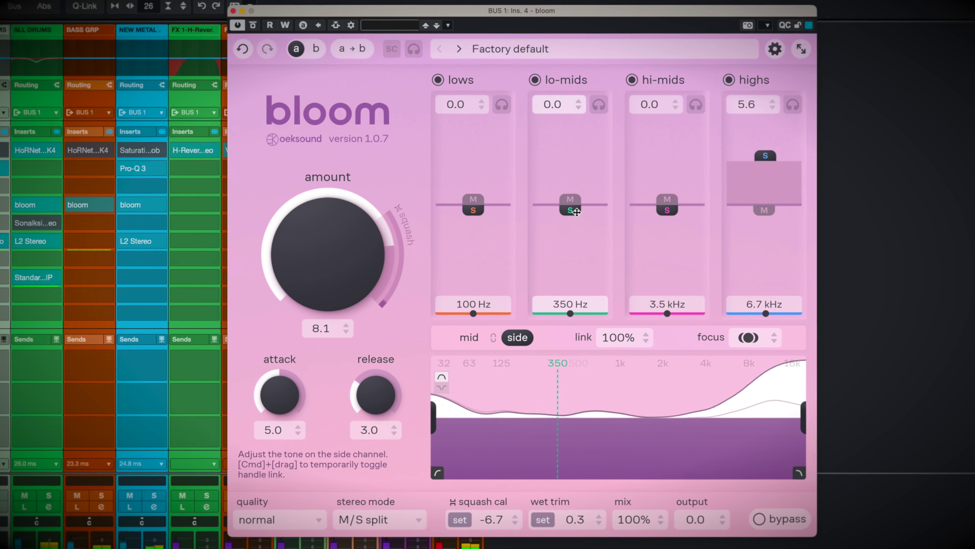
mouse_move(576, 212)
left_mouse_down()
mouse_move(572, 196)
mouse_move(573, 230)
left_mouse_up()
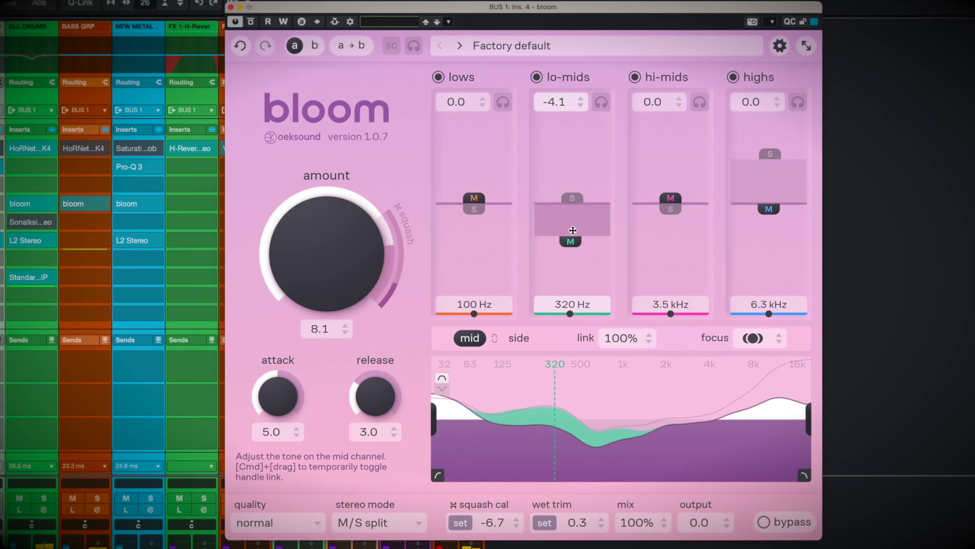
left_click(251, 22)
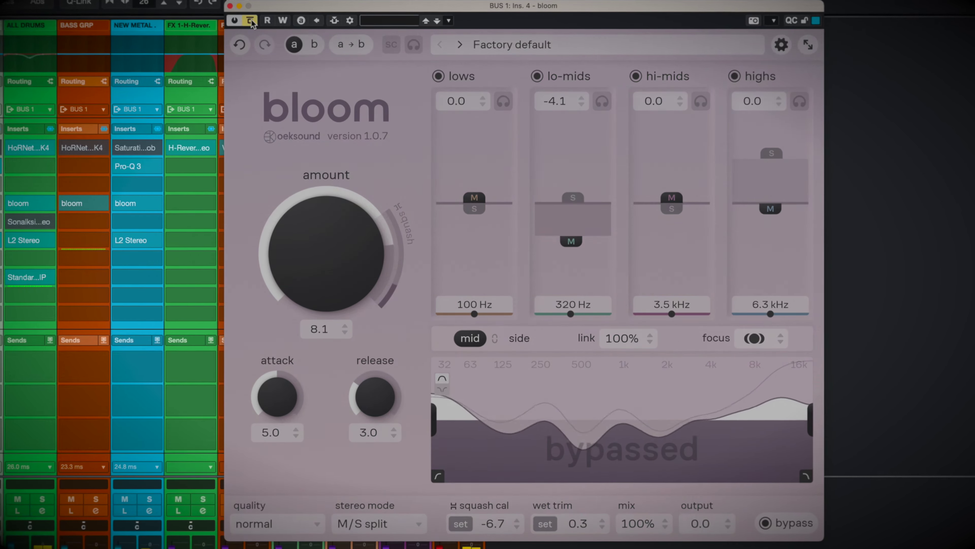
Step: Take bloom on BUS 1 out of bypass with the amount at 8.0 and switch its stereo mode to L/R split
left_click(251, 22)
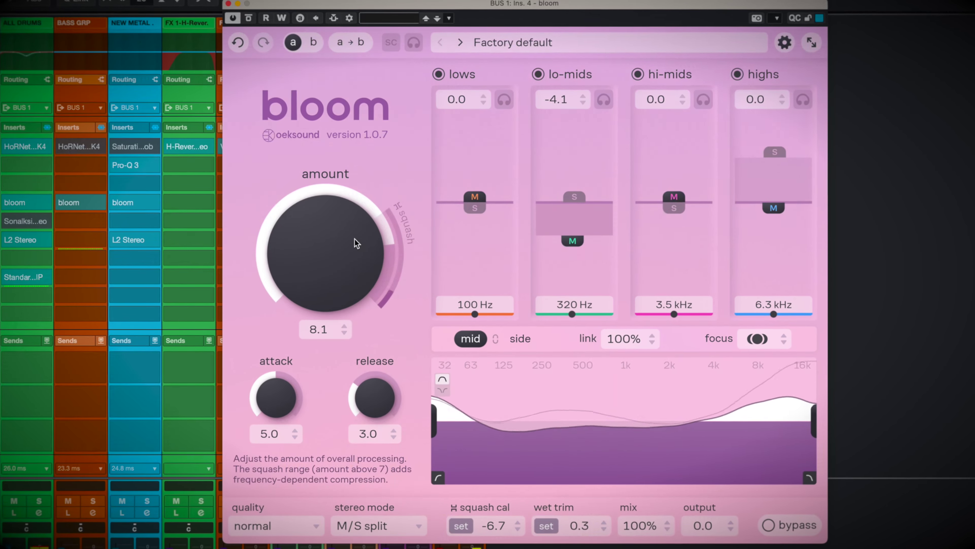
scroll(356, 243, "down", 1)
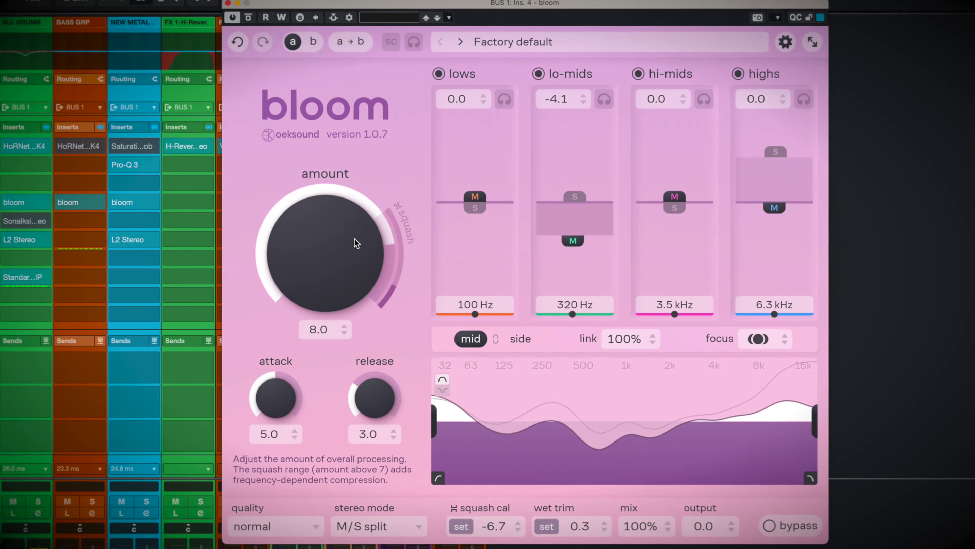
left_click(398, 526)
left_click(357, 546)
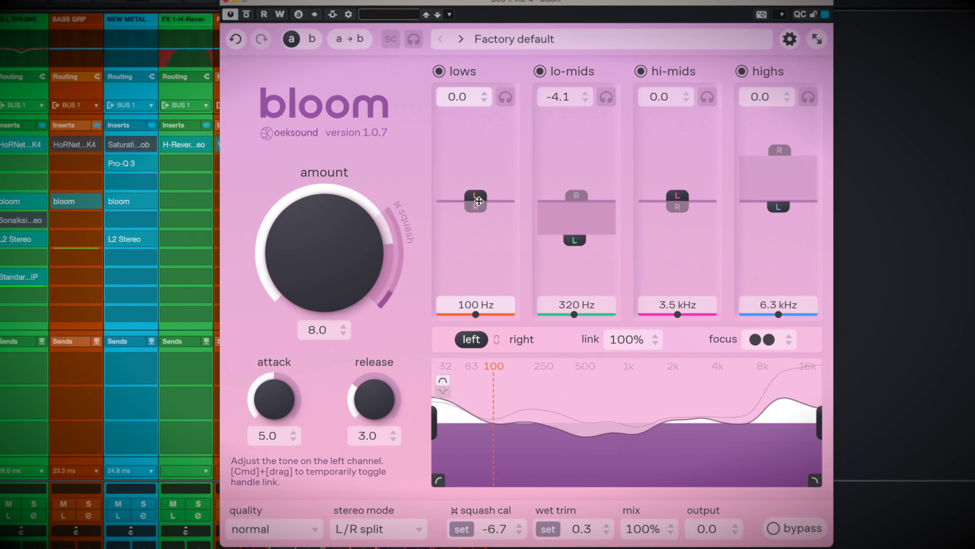
Step: Set bloom's amount to 8.2 and boost the left channel's lows to 2.5 at 110 Hz
scroll(352, 270, "up", 2)
left_click_drag(462, 204, 465, 184)
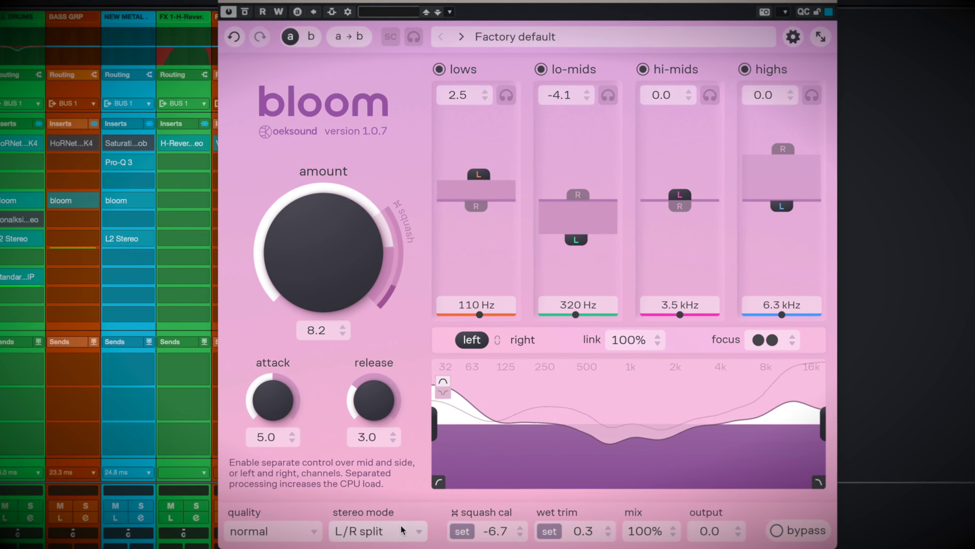
Step: Return bloom's stereo mode to linked and open the quality options
left_click(388, 538)
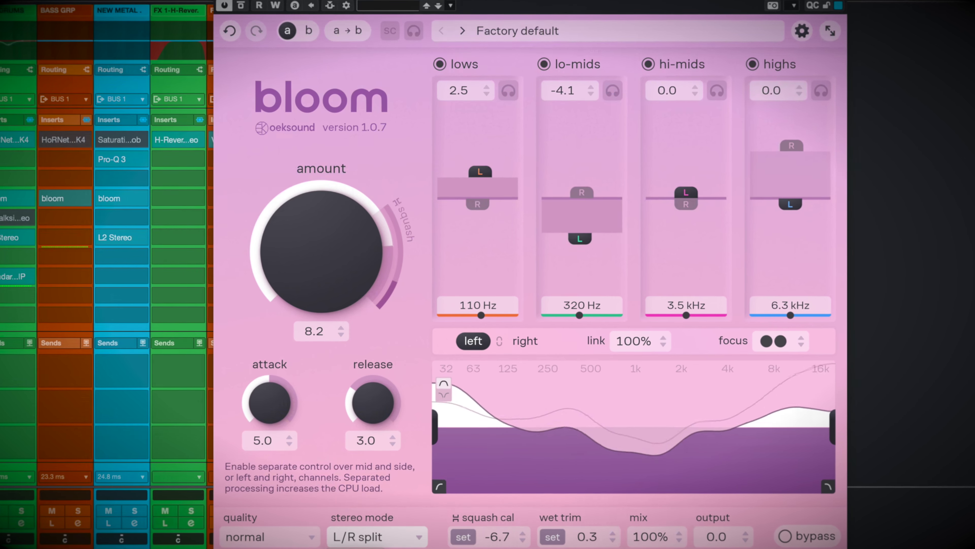
left_click(377, 537)
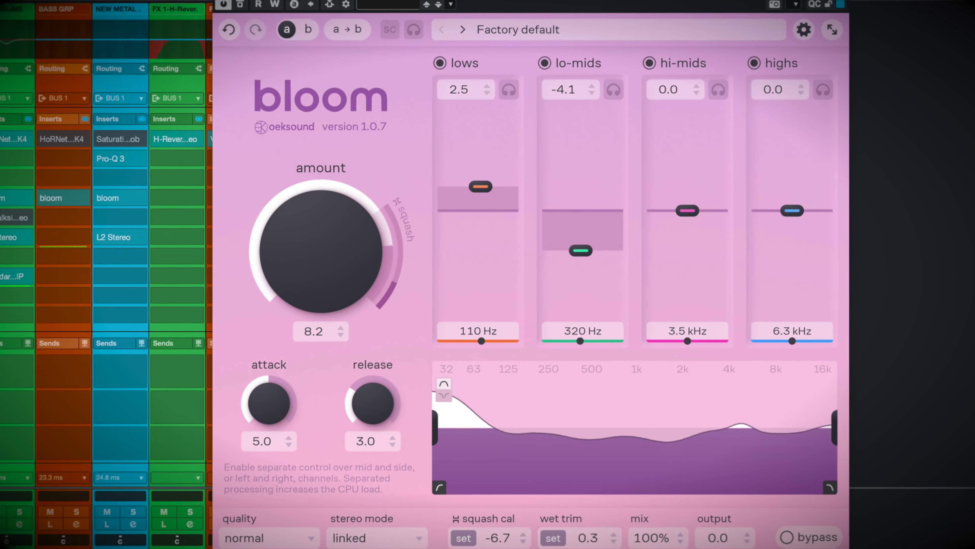
left_click(285, 540)
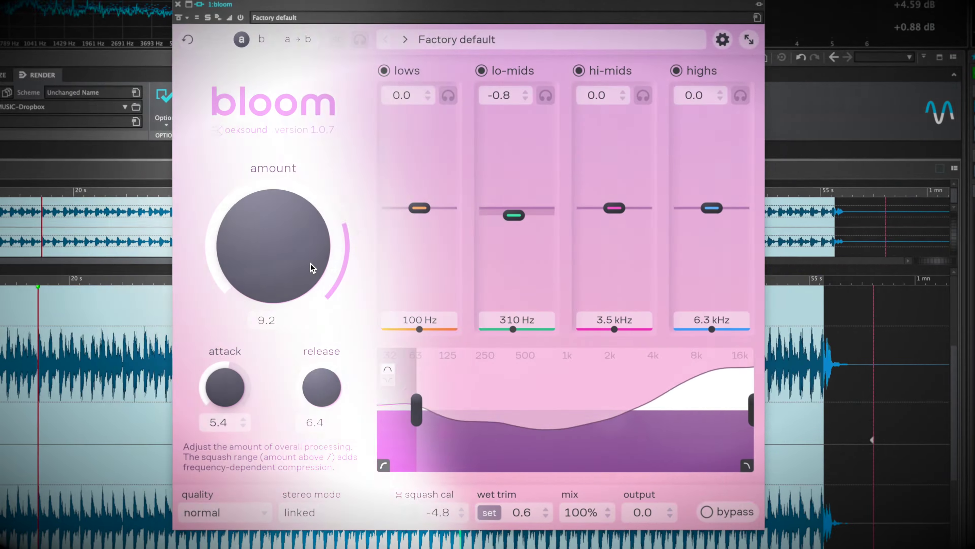
Step: Switch to the bloom instance in the audio editor's mastering session and push its amount further up in the squash range
left_click_drag(314, 270, 312, 230)
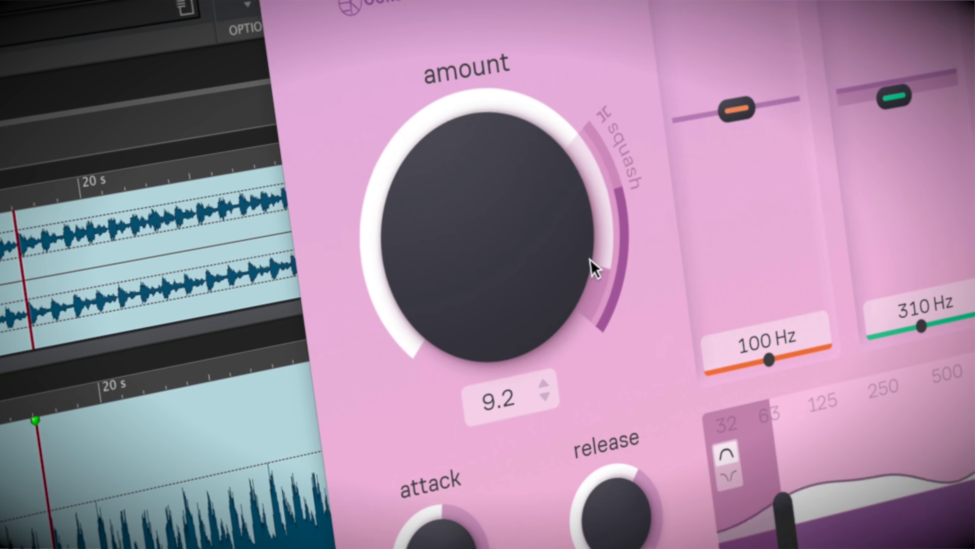
left_click_drag(568, 277, 554, 198)
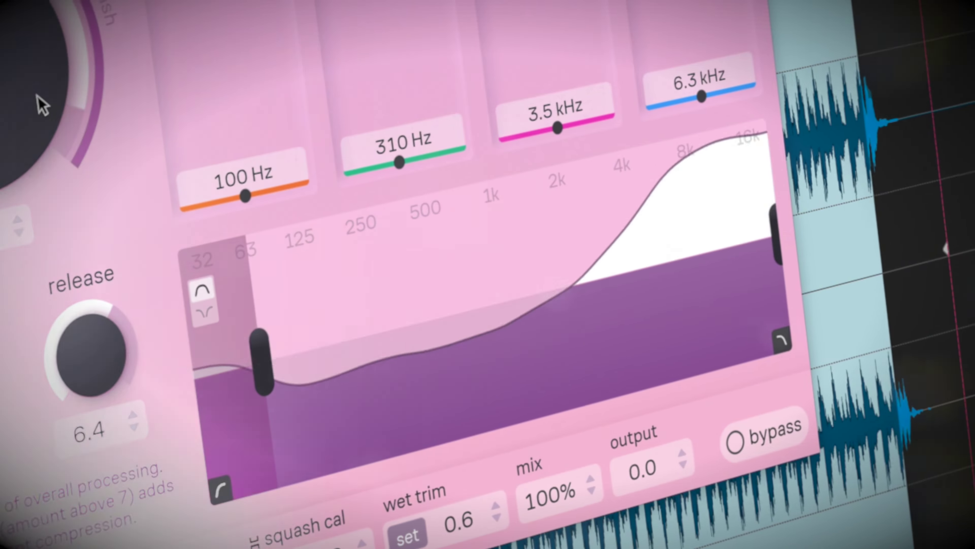
left_click_drag(37, 96, 29, 27)
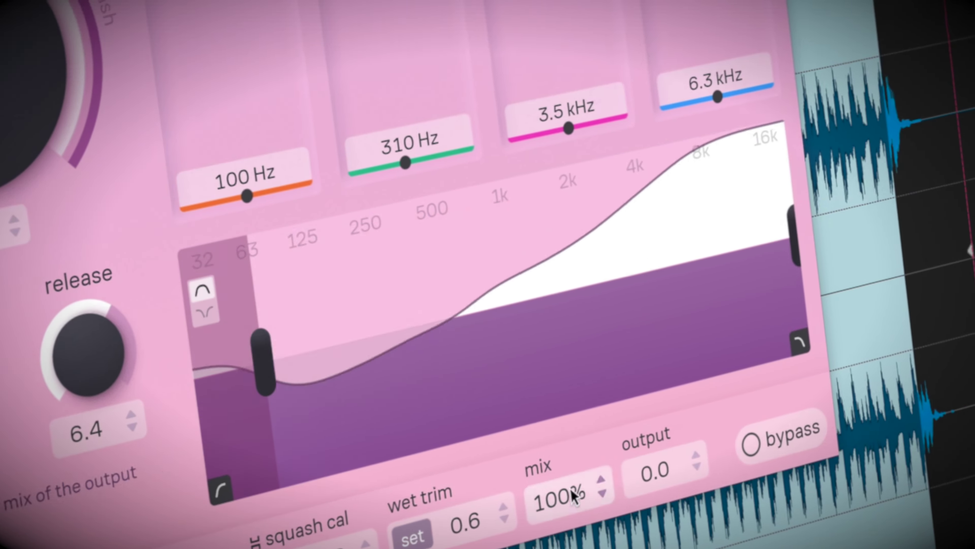